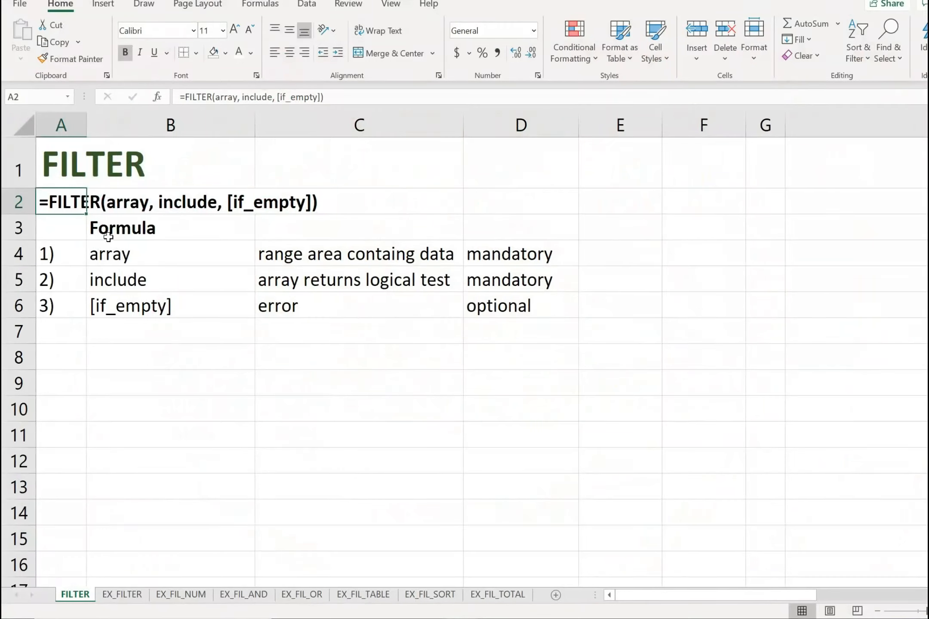
Step: Examine the FILTER function's syntax in A2 and the argument table beneath it
{"action": "left_click", "coordinate": [113, 231]}
{"action": "left_click_drag", "start_coordinate": [68, 230], "coordinate": [513, 336]}
{"action": "left_click", "coordinate": [191, 261]}
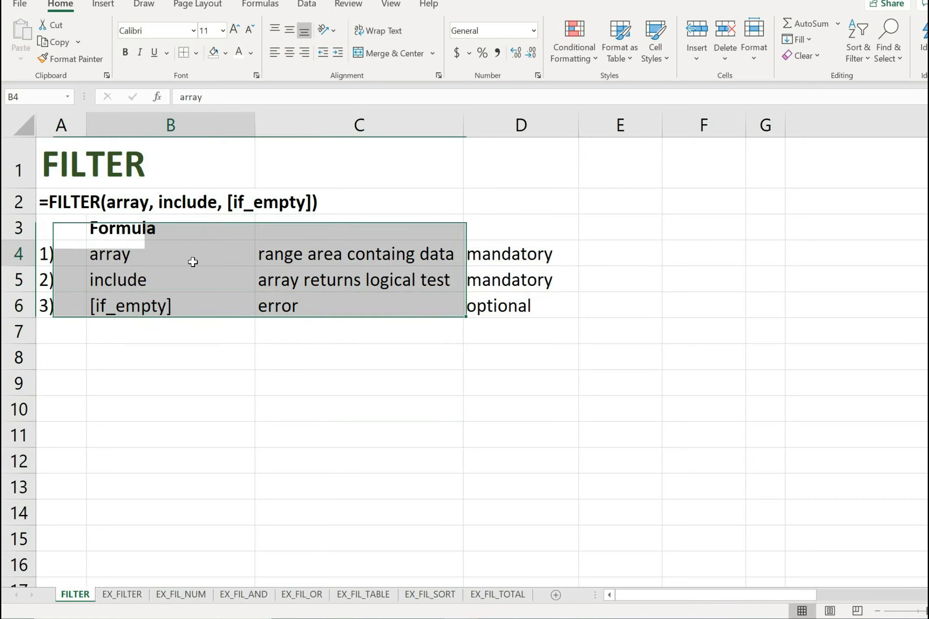
{"action": "left_click", "coordinate": [72, 205]}
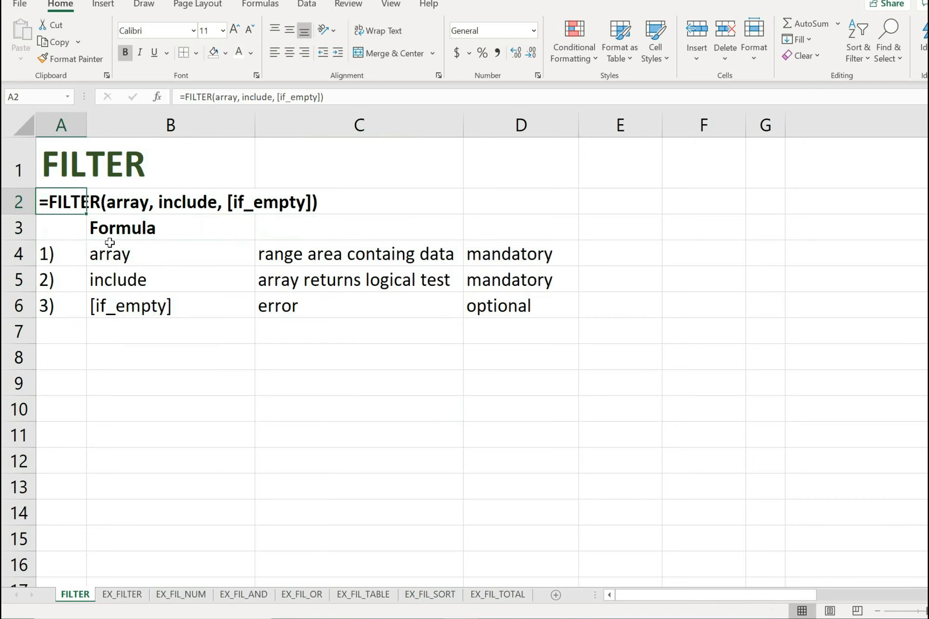
{"action": "left_click", "coordinate": [74, 255]}
{"action": "left_click", "coordinate": [76, 201]}
{"action": "left_click_drag", "start_coordinate": [76, 201], "coordinate": [427, 302]}
{"action": "left_click", "coordinate": [424, 402]}
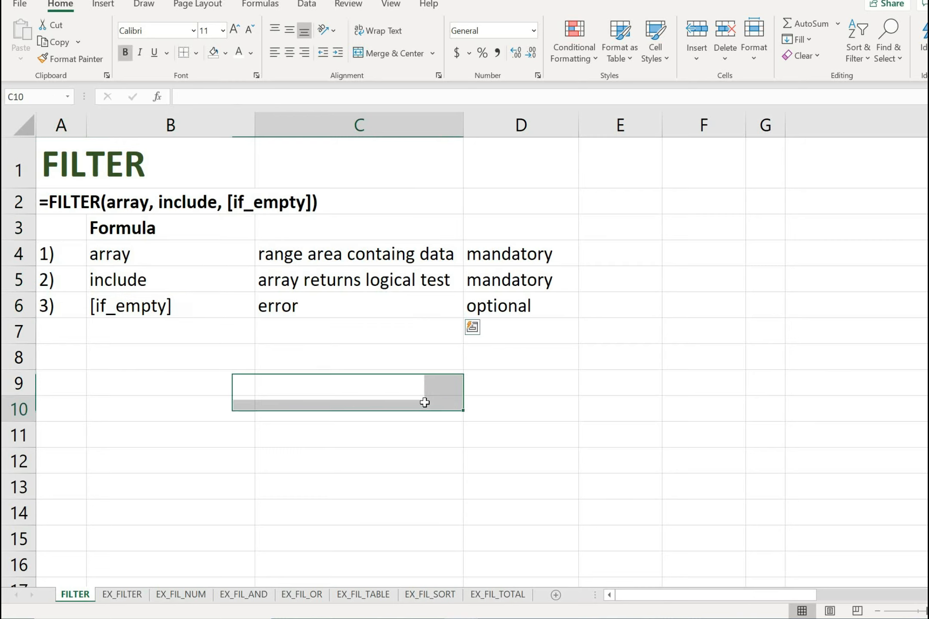
{"action": "left_click", "coordinate": [135, 323]}
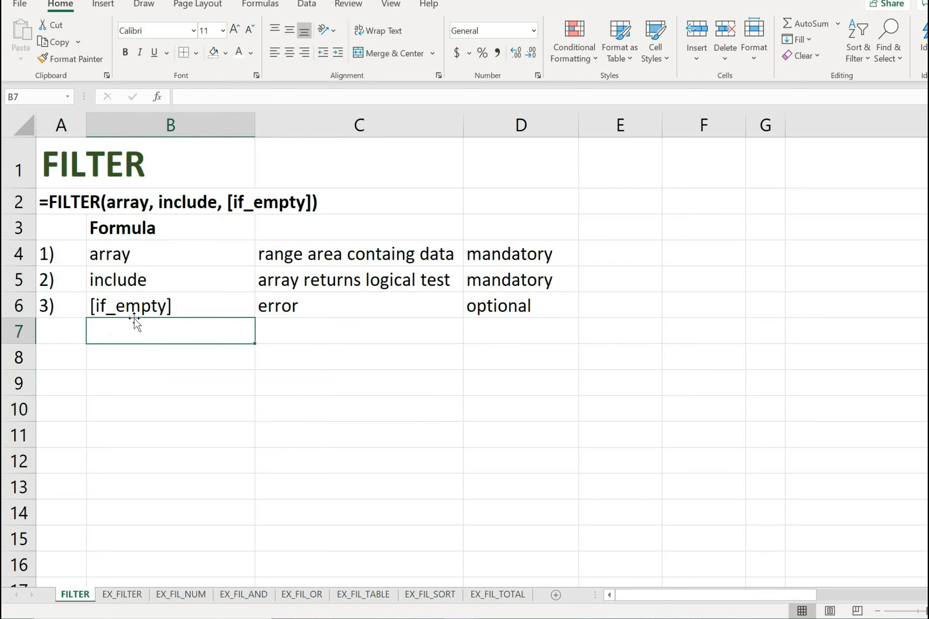
{"action": "left_click", "coordinate": [58, 211]}
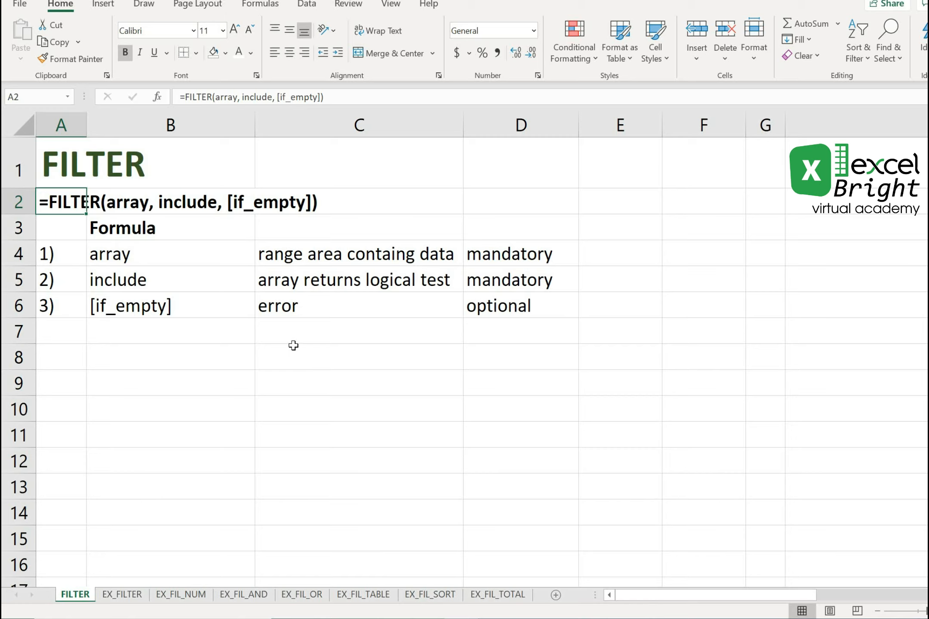
Step: Read the array, include and [if_empty] arguments, comparing the include and [if_empty] descriptions in column C
{"action": "key", "text": "Right"}
{"action": "left_click", "coordinate": [241, 282]}
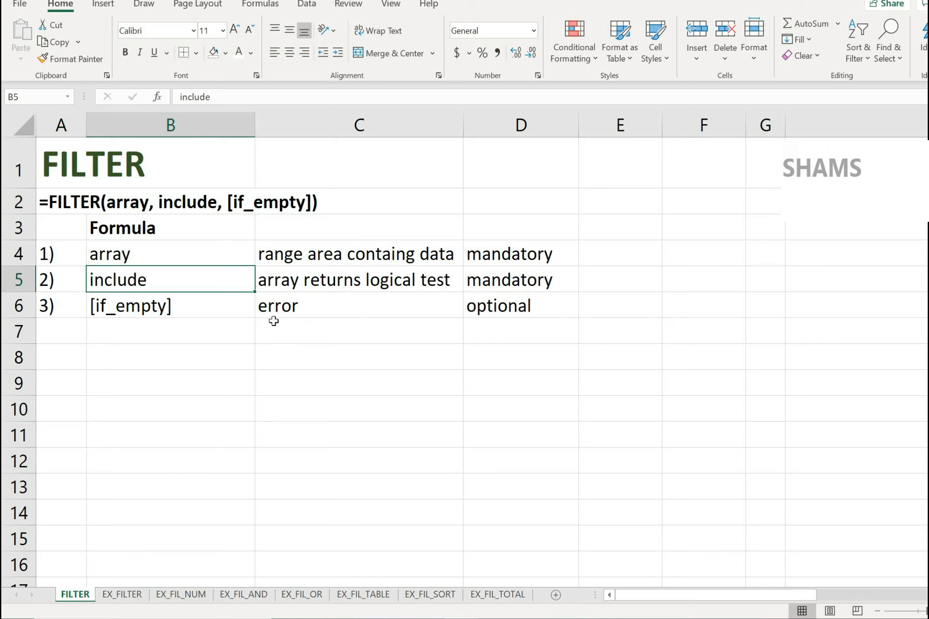
{"action": "left_click", "coordinate": [250, 356]}
{"action": "left_click_drag", "start_coordinate": [146, 251], "coordinate": [129, 326]}
{"action": "left_click", "coordinate": [277, 279]}
{"action": "left_click", "coordinate": [179, 306]}
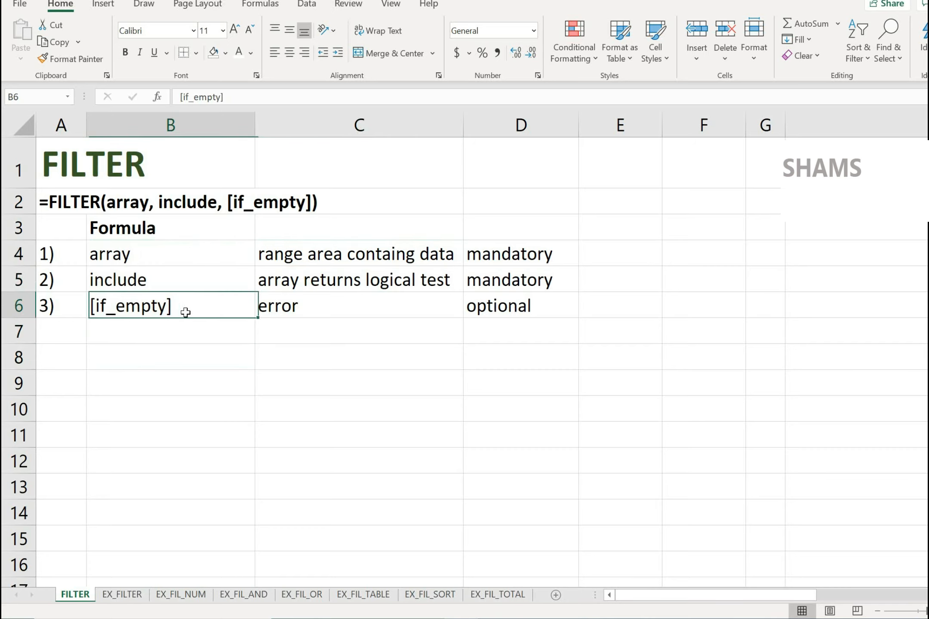
{"action": "key", "text": "Up"}
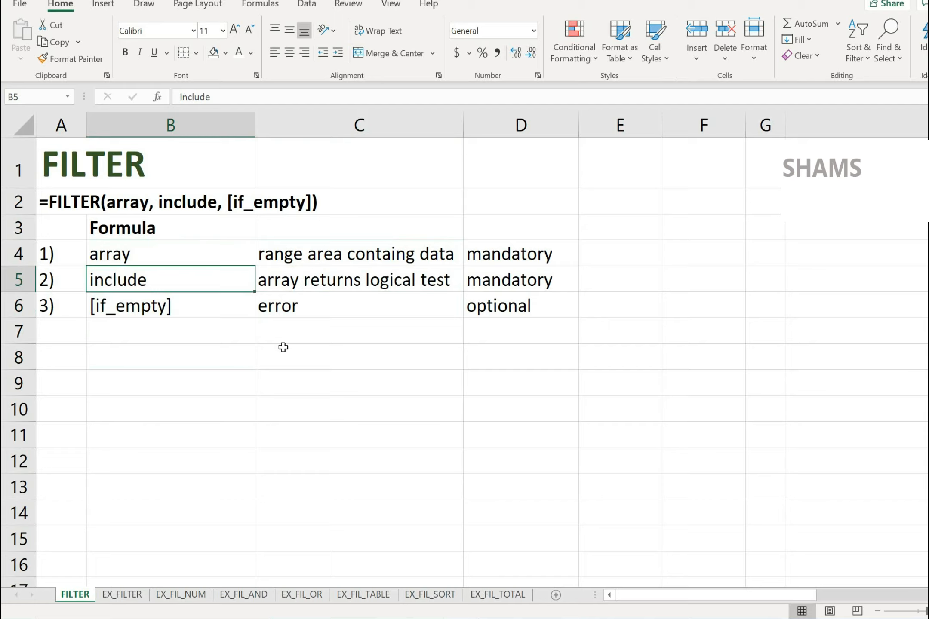
{"action": "key", "text": "Right"}
{"action": "key", "text": "Left"}
{"action": "left_click", "coordinate": [343, 282]}
{"action": "left_click", "coordinate": [332, 363]}
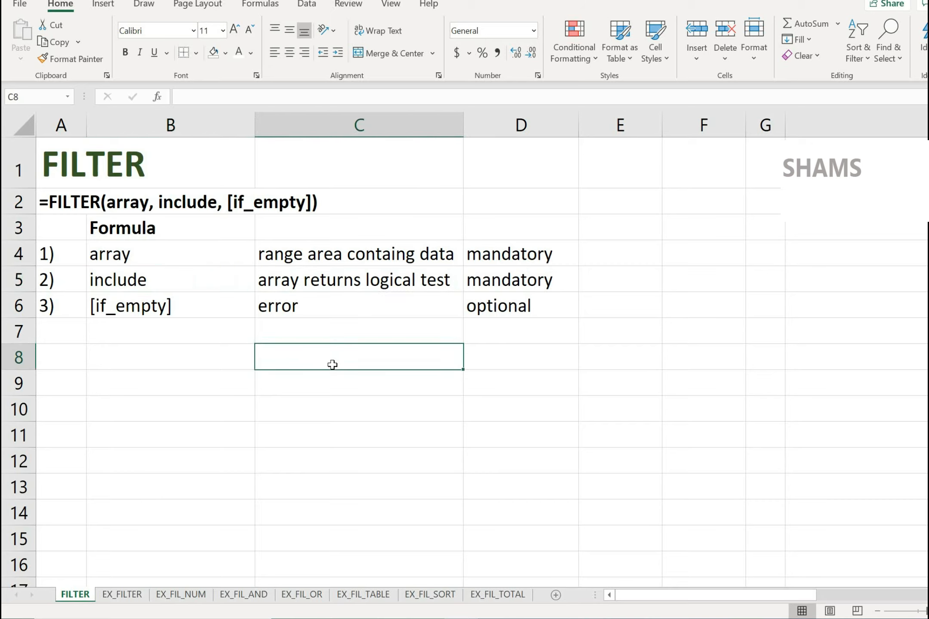
{"action": "left_click", "coordinate": [324, 313]}
{"action": "left_click", "coordinate": [349, 281]}
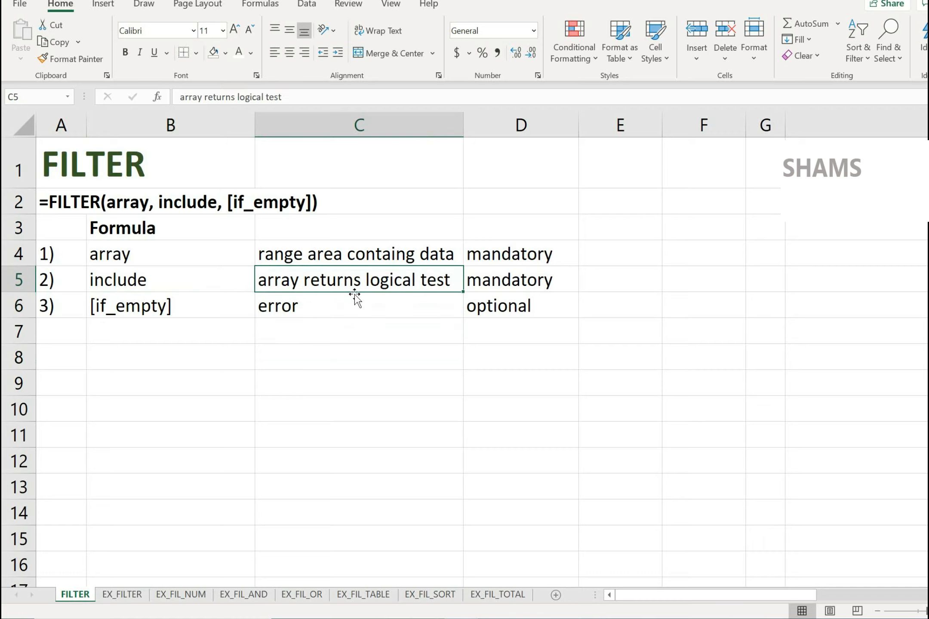
{"action": "left_click", "coordinate": [355, 306]}
{"action": "left_click", "coordinate": [346, 281]}
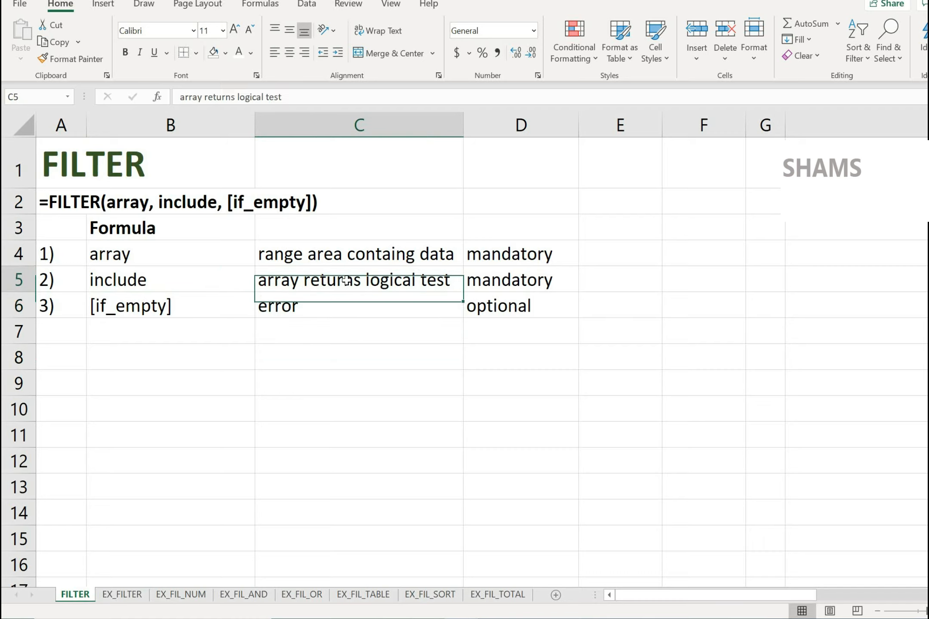
{"action": "left_click", "coordinate": [318, 306]}
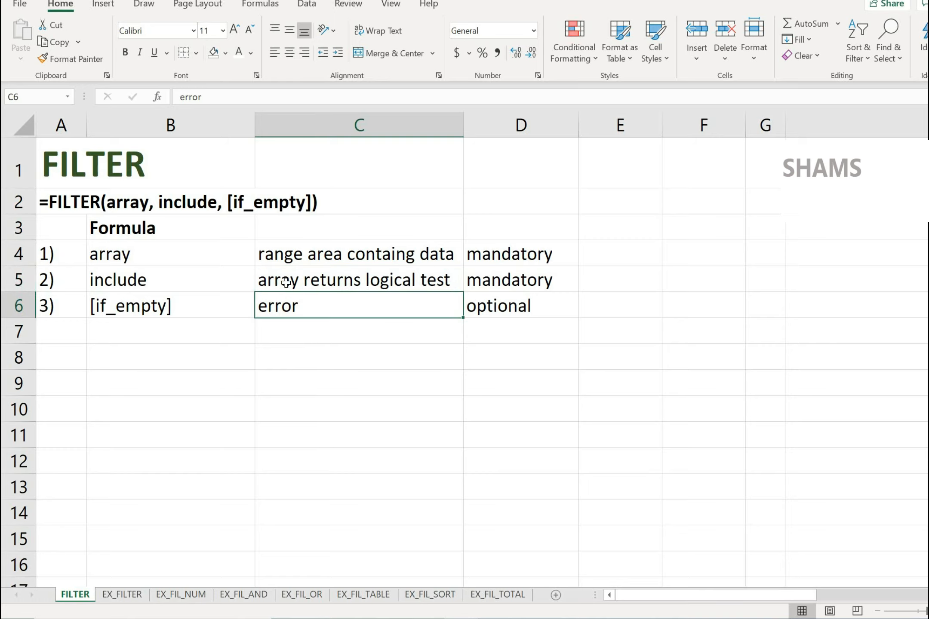
Step: Review each FILTER argument's description and whether it is mandatory or optional in rows 4 to 6
{"action": "left_click", "coordinate": [282, 250]}
{"action": "left_click", "coordinate": [323, 284]}
{"action": "left_click_drag", "start_coordinate": [162, 254], "coordinate": [311, 253]}
{"action": "left_click", "coordinate": [311, 255]}
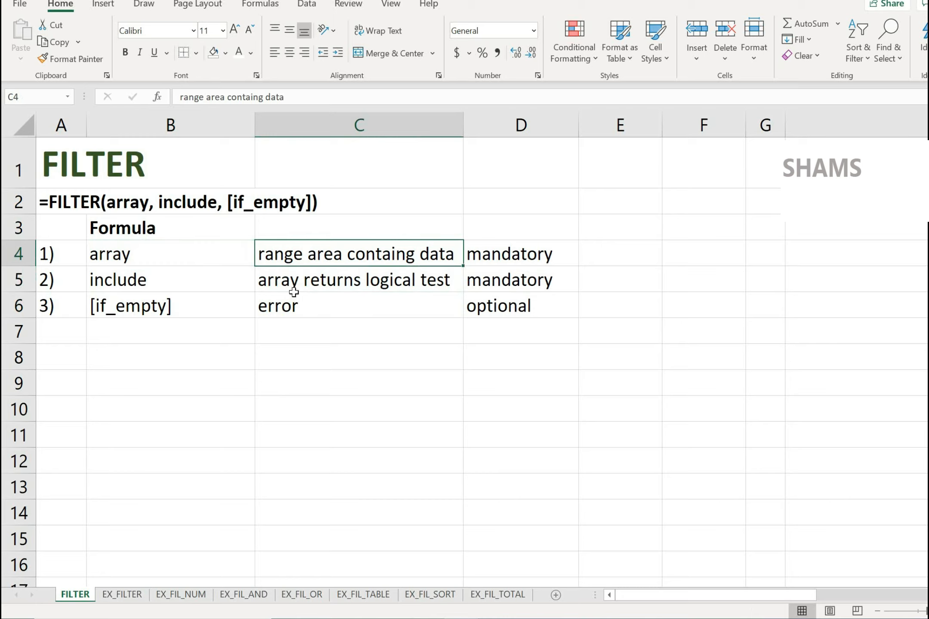
{"action": "left_click", "coordinate": [238, 276]}
{"action": "key", "text": "ctrl+c"}
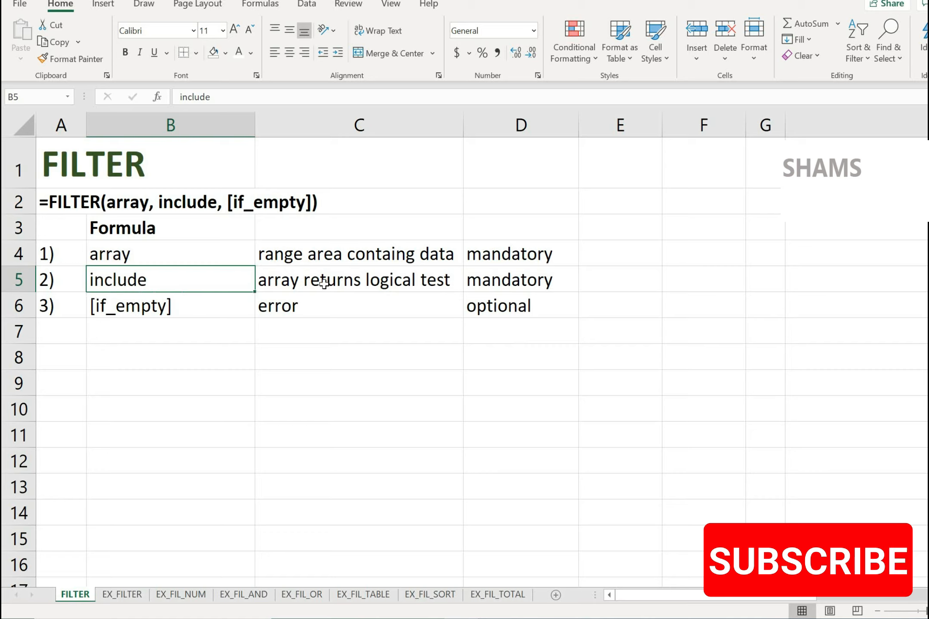
{"action": "left_click", "coordinate": [333, 312]}
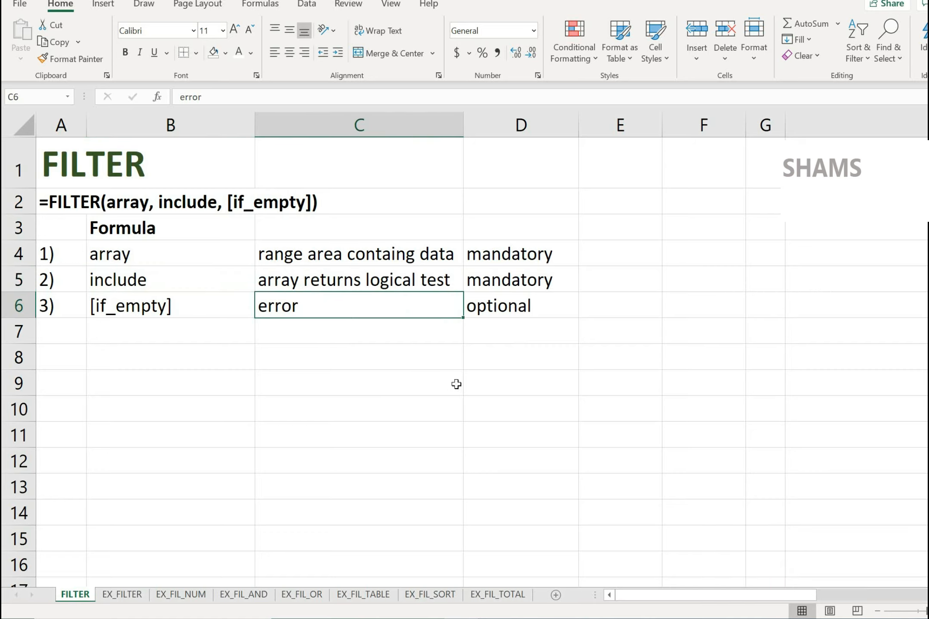
{"action": "left_click", "coordinate": [352, 360]}
{"action": "left_click", "coordinate": [324, 332]}
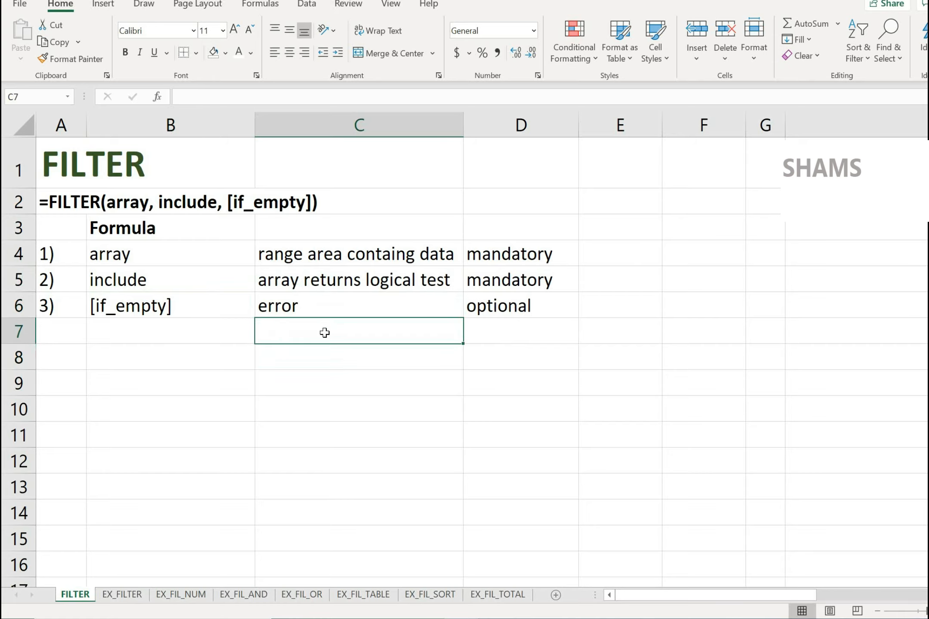
{"action": "left_click_drag", "start_coordinate": [129, 256], "coordinate": [469, 303]}
{"action": "left_click", "coordinate": [325, 362]}
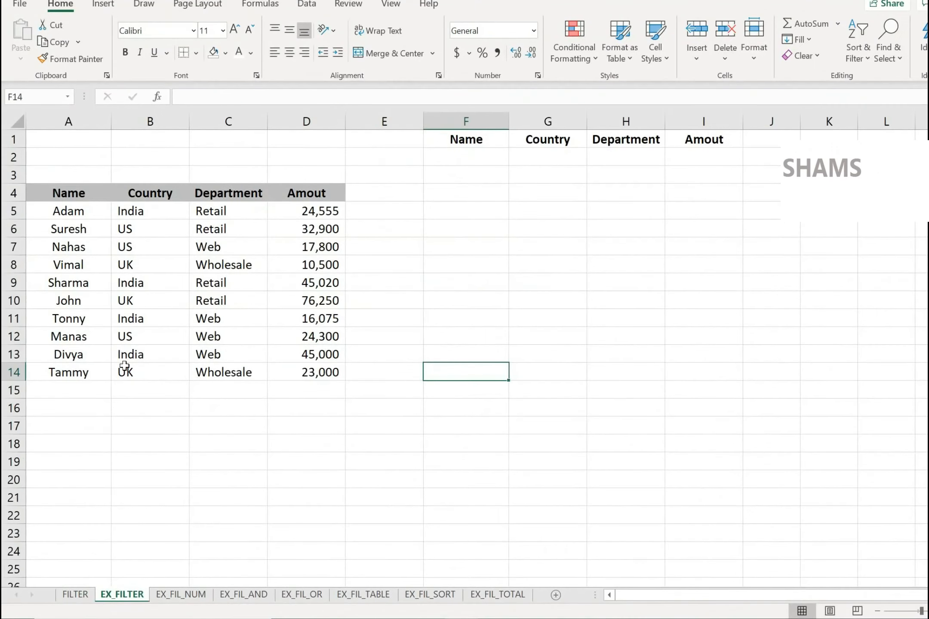
Step: On the EX_FILTER sheet, examine the Name, Country, Department and Amout columns and the matching output headers in F1:I1
{"action": "left_click", "coordinate": [95, 216]}
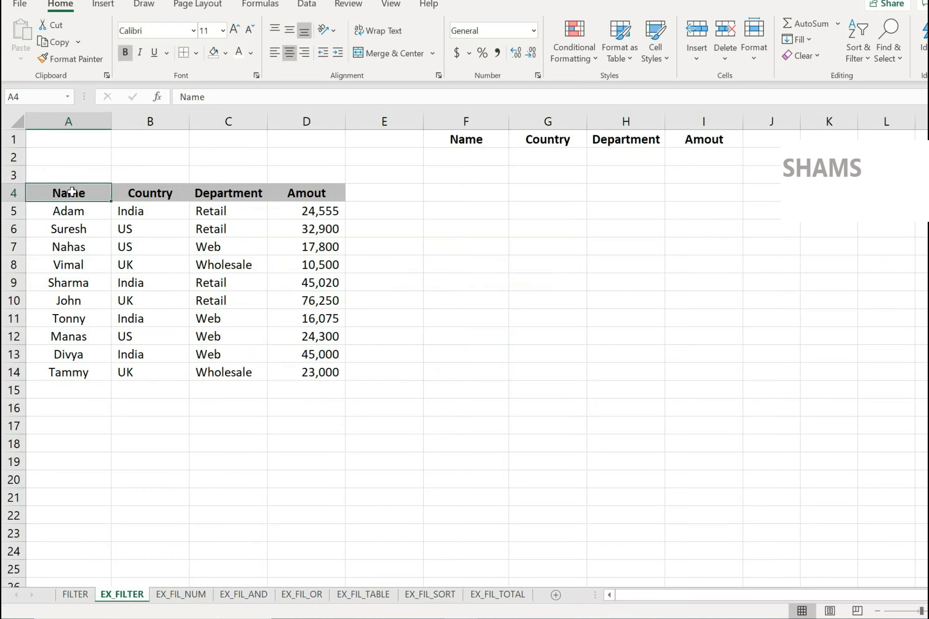
{"action": "left_click", "coordinate": [166, 197]}
{"action": "left_click", "coordinate": [223, 188]}
{"action": "left_click", "coordinate": [310, 190]}
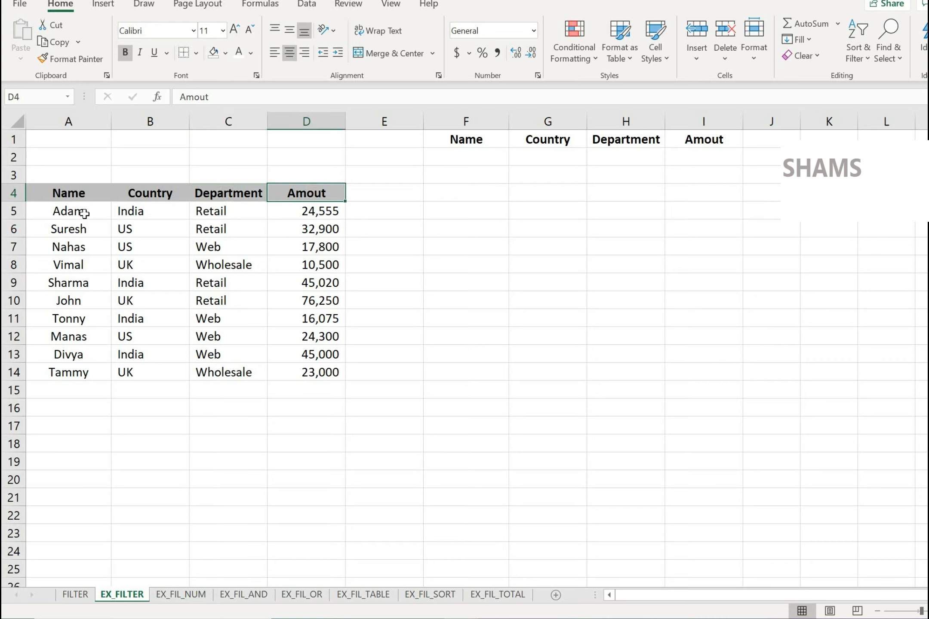
{"action": "left_click_drag", "start_coordinate": [84, 214], "coordinate": [78, 373]}
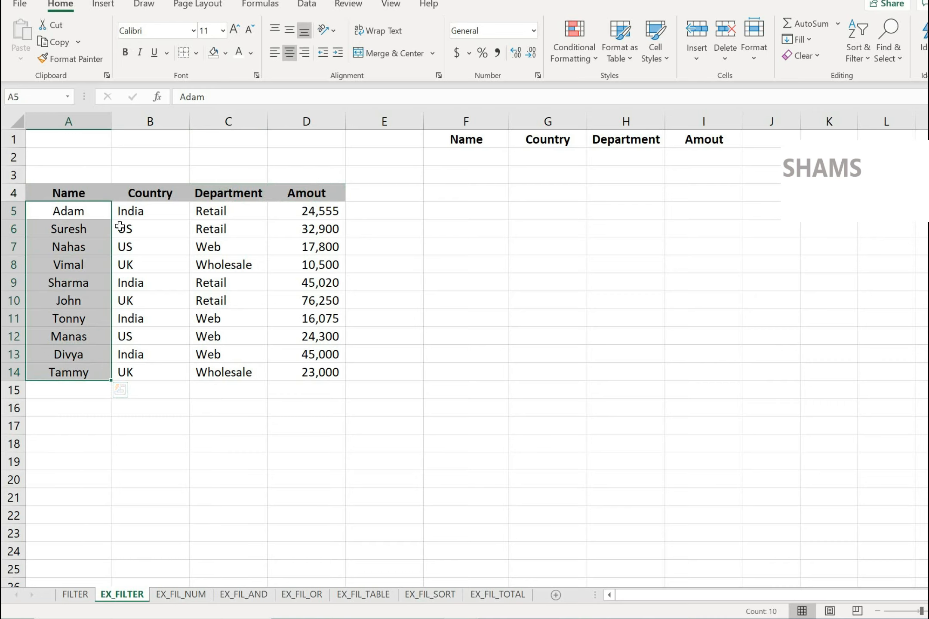
{"action": "left_click_drag", "start_coordinate": [86, 213], "coordinate": [85, 368]}
{"action": "left_click_drag", "start_coordinate": [131, 212], "coordinate": [138, 365]}
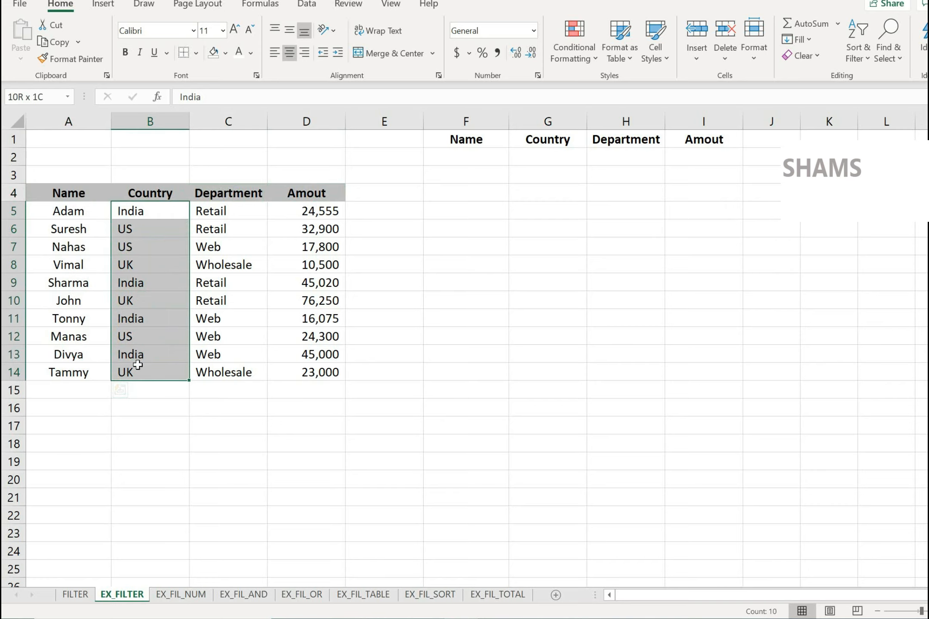
{"action": "left_click_drag", "start_coordinate": [232, 211], "coordinate": [224, 369]}
{"action": "left_click_drag", "start_coordinate": [286, 220], "coordinate": [294, 370]}
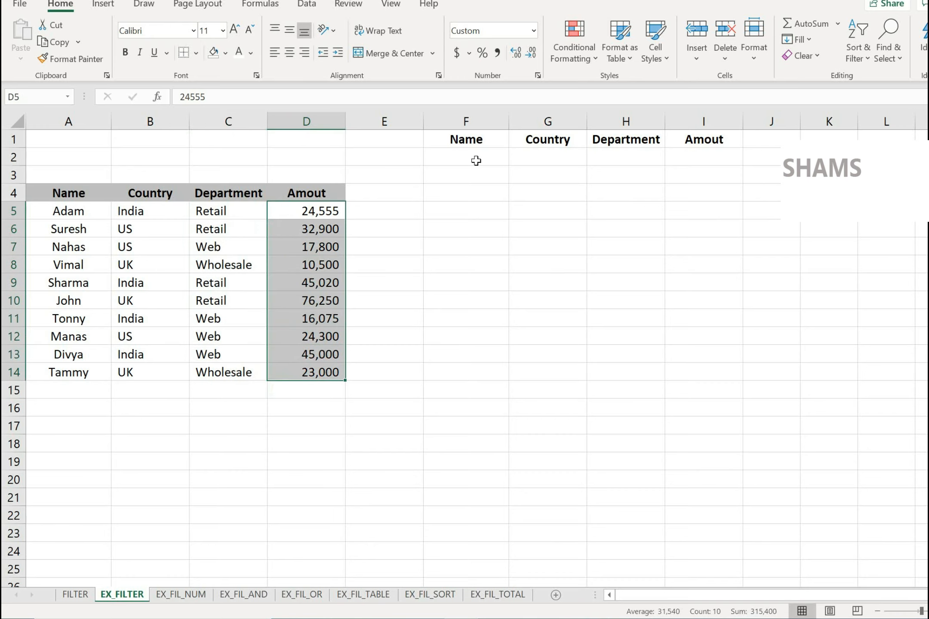
{"action": "left_click_drag", "start_coordinate": [468, 144], "coordinate": [704, 140]}
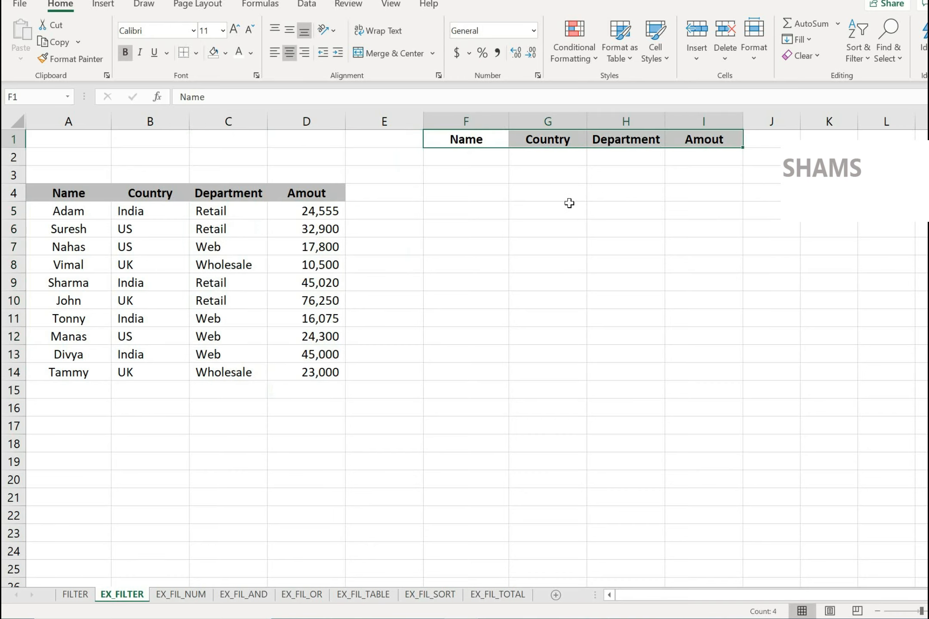
Step: Start a FILTER formula in F2 with the data range A5:D14 as its array argument
{"action": "left_click", "coordinate": [476, 164]}
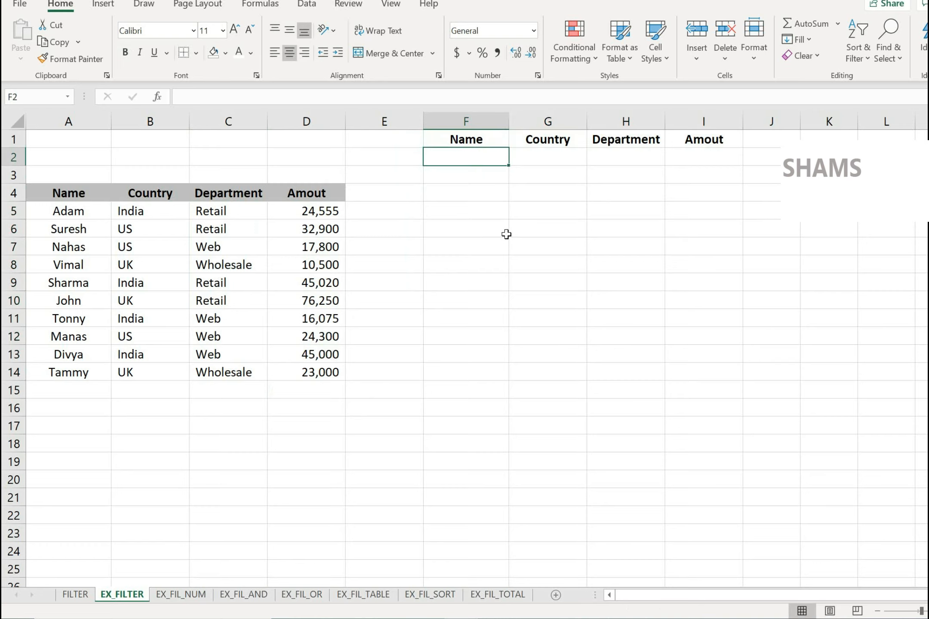
{"action": "left_click", "coordinate": [506, 234]}
{"action": "left_click", "coordinate": [464, 162]}
{"action": "type", "text": "="}
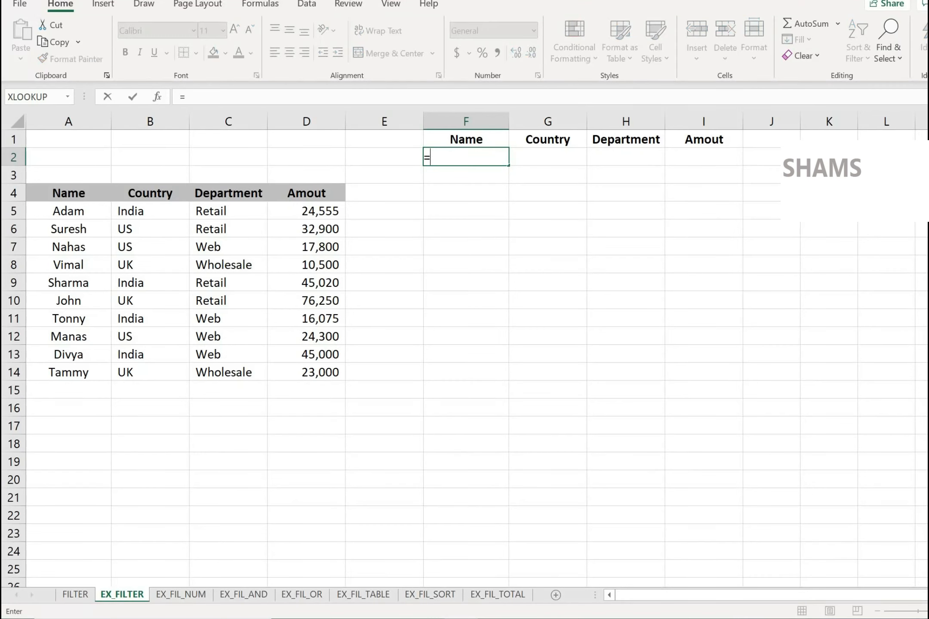
{"action": "type", "text": "fil"}
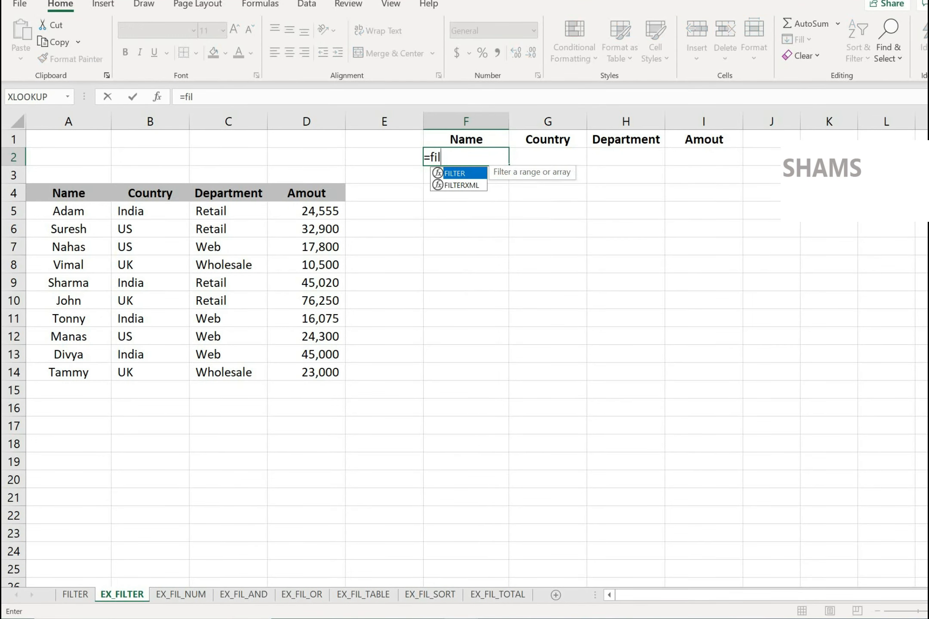
{"action": "key", "text": "Tab"}
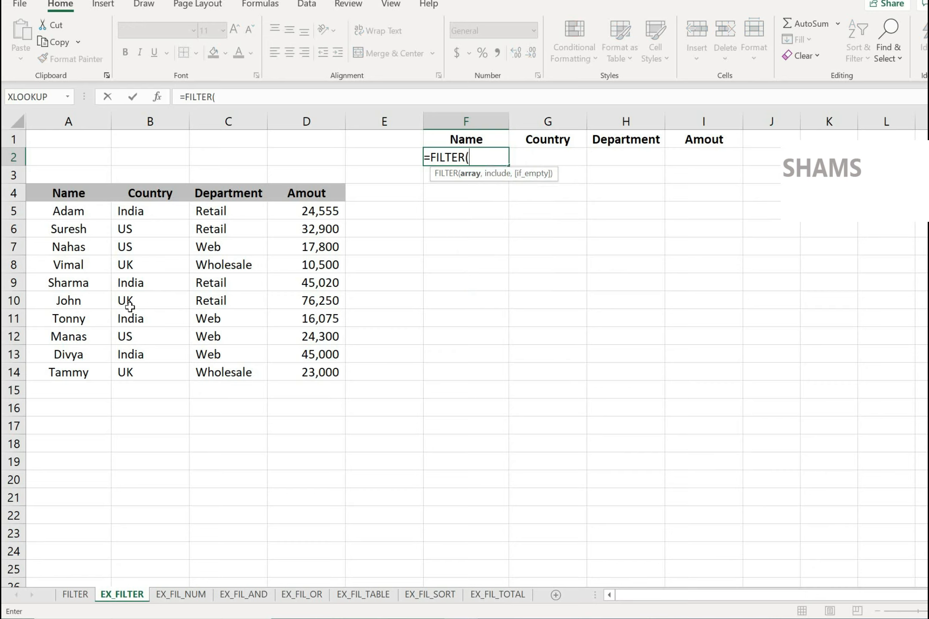
{"action": "left_click_drag", "start_coordinate": [51, 211], "coordinate": [290, 369]}
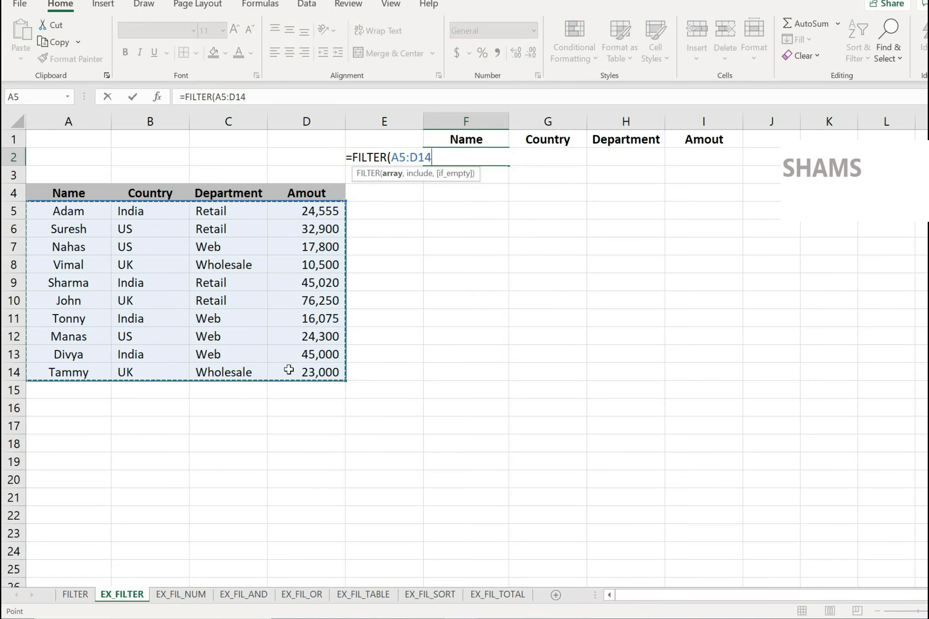
{"action": "type", "text": ","}
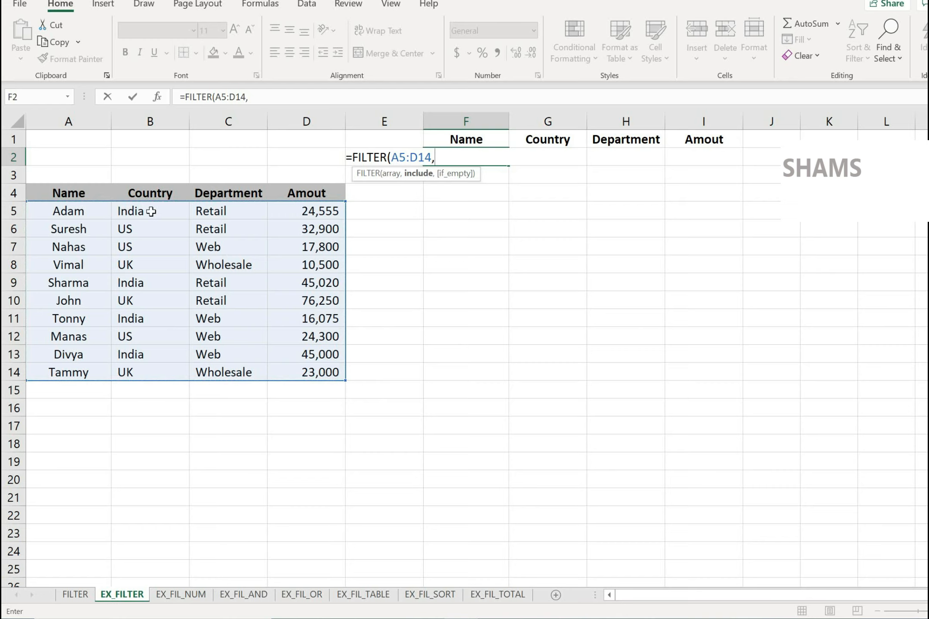
Step: Complete the FILTER formula with the include condition C5:C14="Web" and enter it
{"action": "left_click_drag", "start_coordinate": [154, 211], "coordinate": [156, 340]}
{"action": "left_click_drag", "start_coordinate": [226, 211], "coordinate": [229, 369]}
{"action": "type", "text": "="}
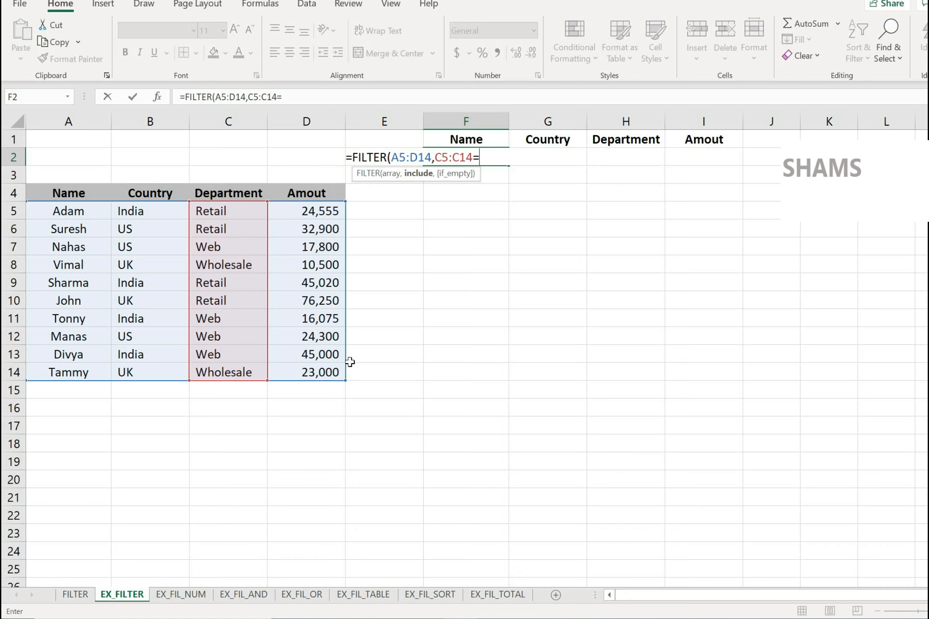
{"action": "type", "text": "Web\")"}
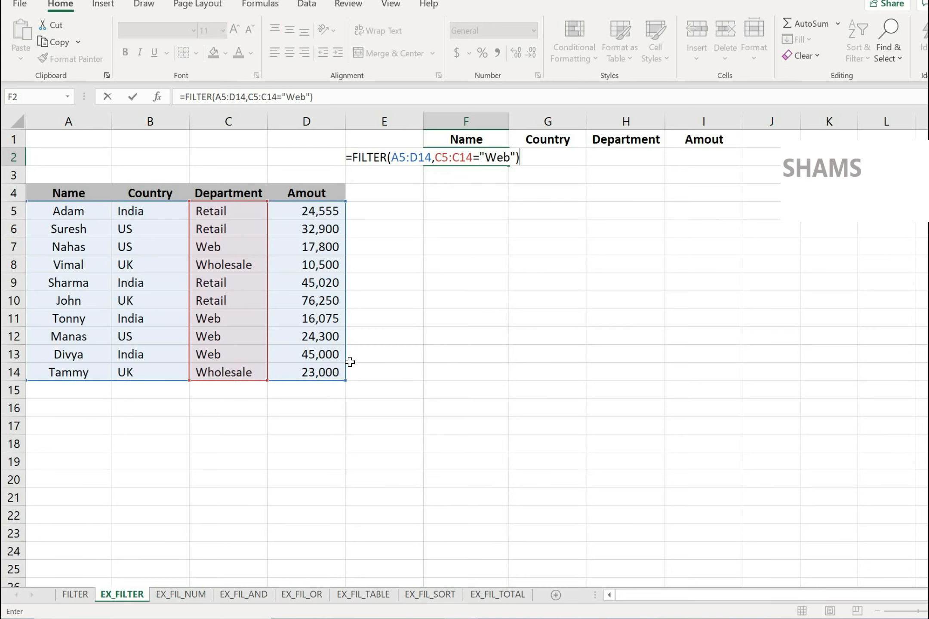
{"action": "key", "text": "Return"}
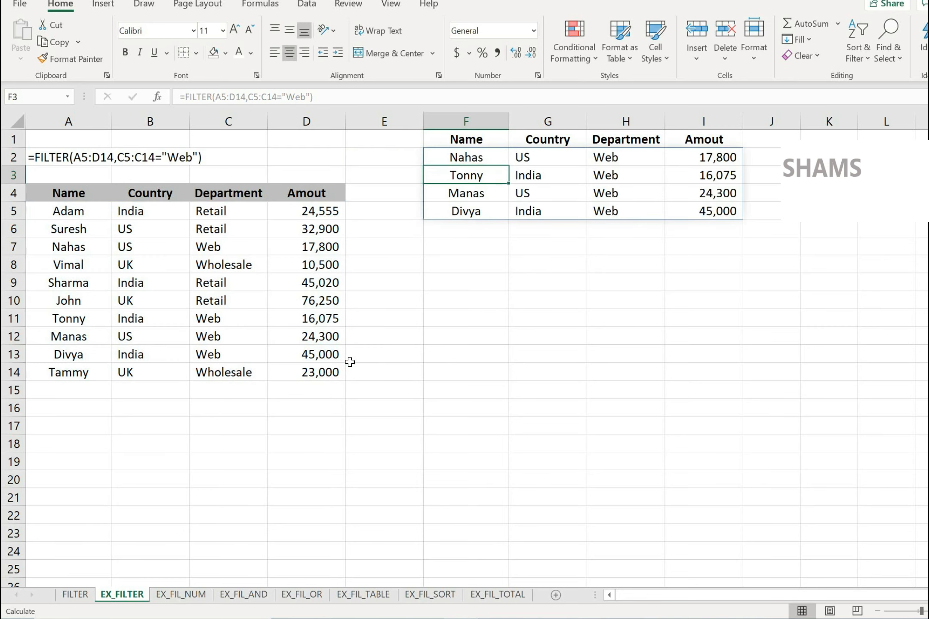
Step: Review the filtered rows in F2:I5 and the formula text shown in A2
{"action": "left_click", "coordinate": [494, 216]}
{"action": "left_click_drag", "start_coordinate": [468, 158], "coordinate": [682, 212]}
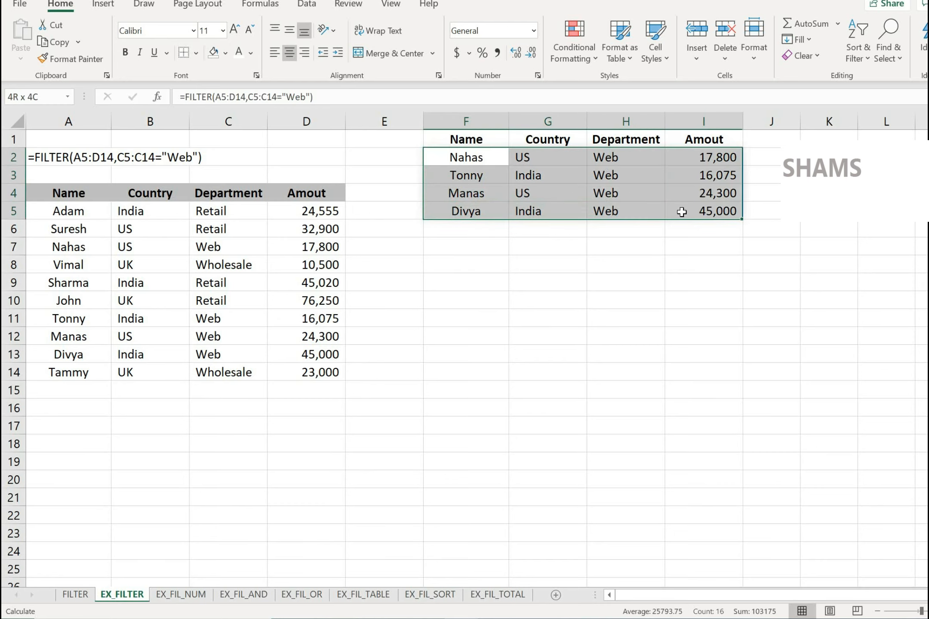
{"action": "left_click", "coordinate": [632, 278]}
{"action": "left_click_drag", "start_coordinate": [477, 155], "coordinate": [730, 210]}
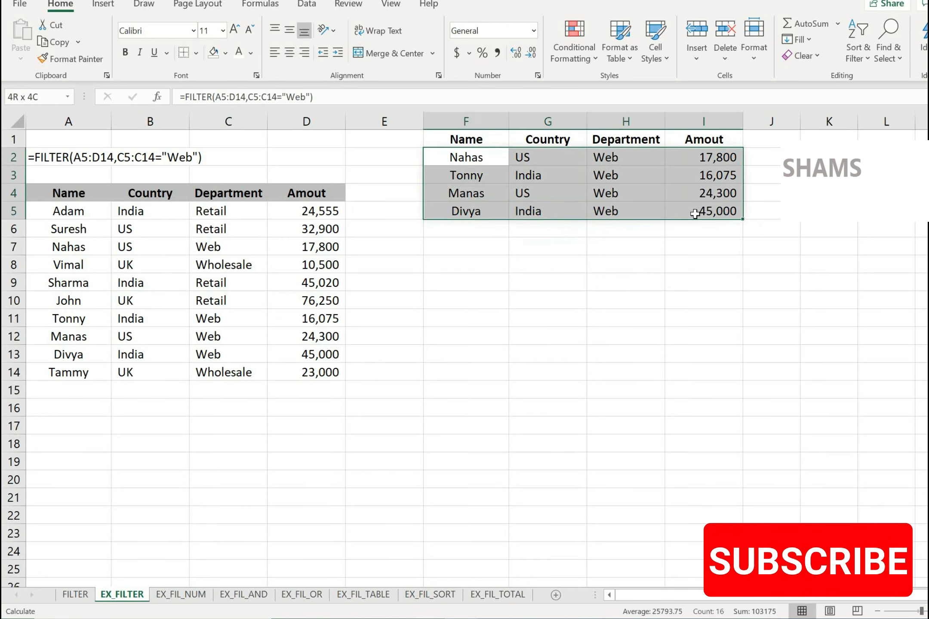
{"action": "left_click", "coordinate": [533, 331]}
{"action": "left_click", "coordinate": [46, 162]}
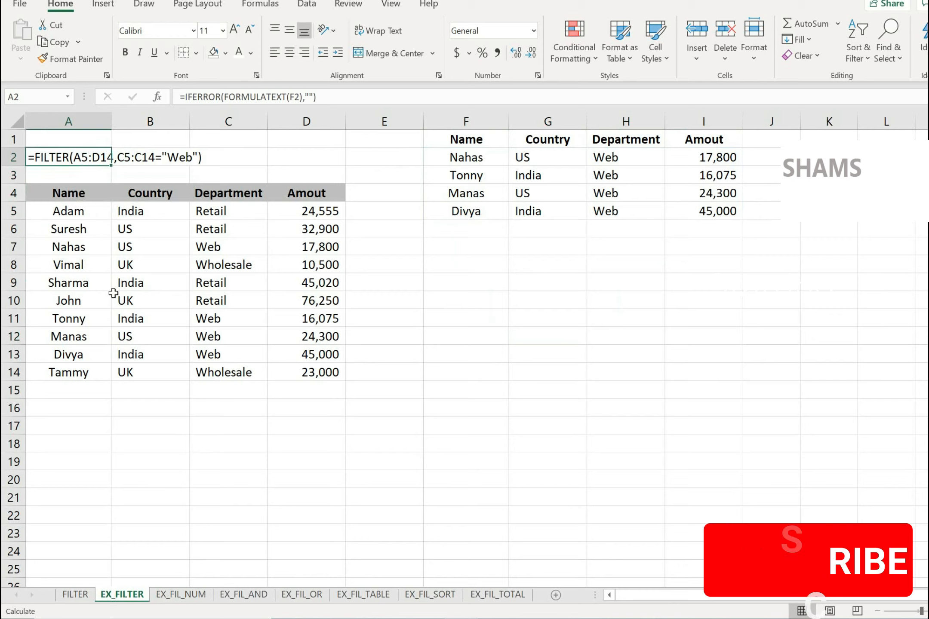
Step: Compare the formula text in A2 with the source table and the Web rows returned in F2:I5
{"action": "left_click", "coordinate": [58, 278]}
{"action": "left_click", "coordinate": [58, 174]}
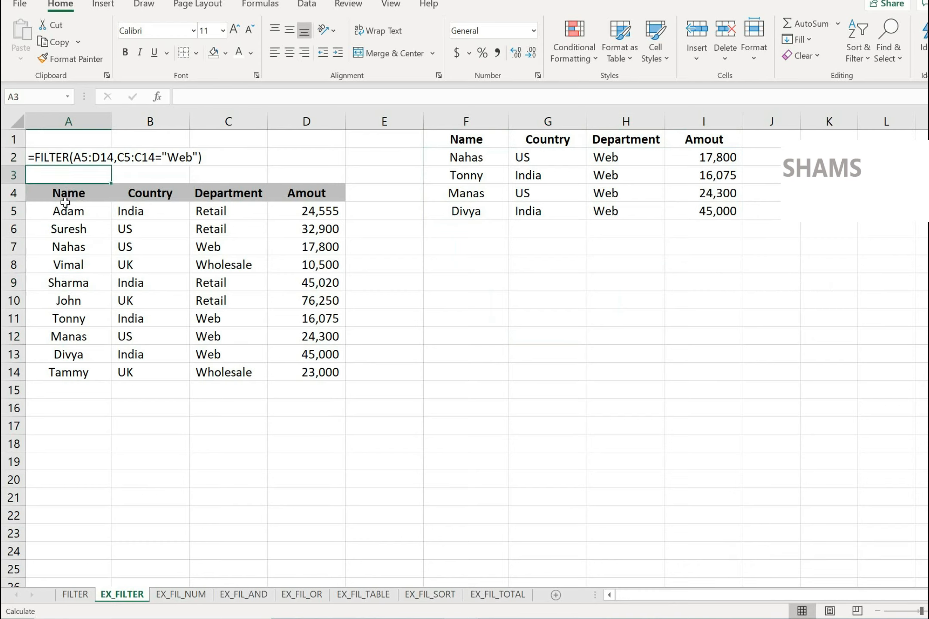
{"action": "left_click", "coordinate": [131, 259]}
{"action": "left_click", "coordinate": [76, 157]}
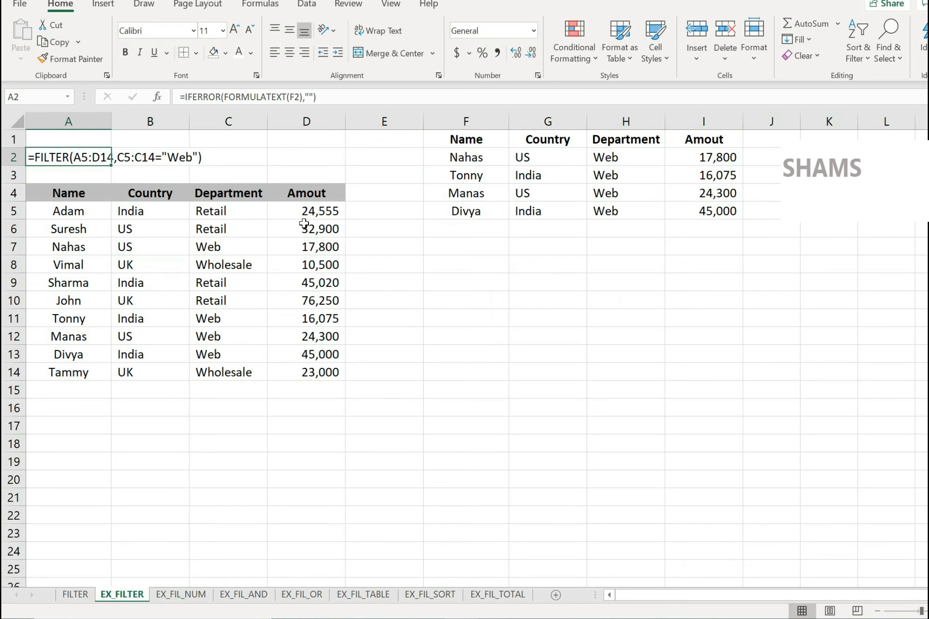
{"action": "left_click", "coordinate": [465, 211]}
{"action": "left_click", "coordinate": [466, 160]}
{"action": "left_click_drag", "start_coordinate": [467, 160], "coordinate": [683, 211]}
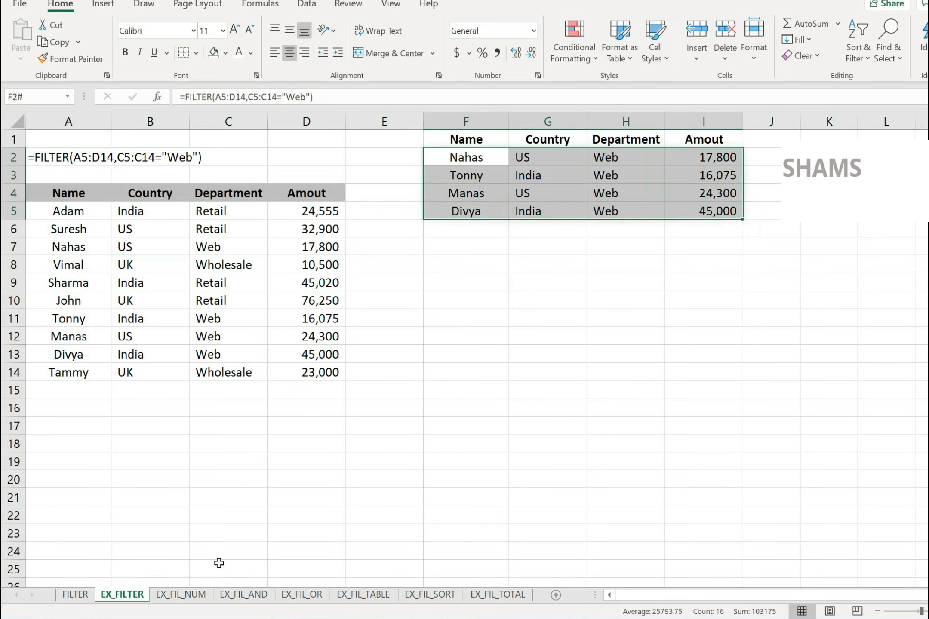
Step: On the EX_FIL_NUM sheet, start a FILTER formula in F2 with A5:D14 as its array argument
{"action": "left_click", "coordinate": [192, 595]}
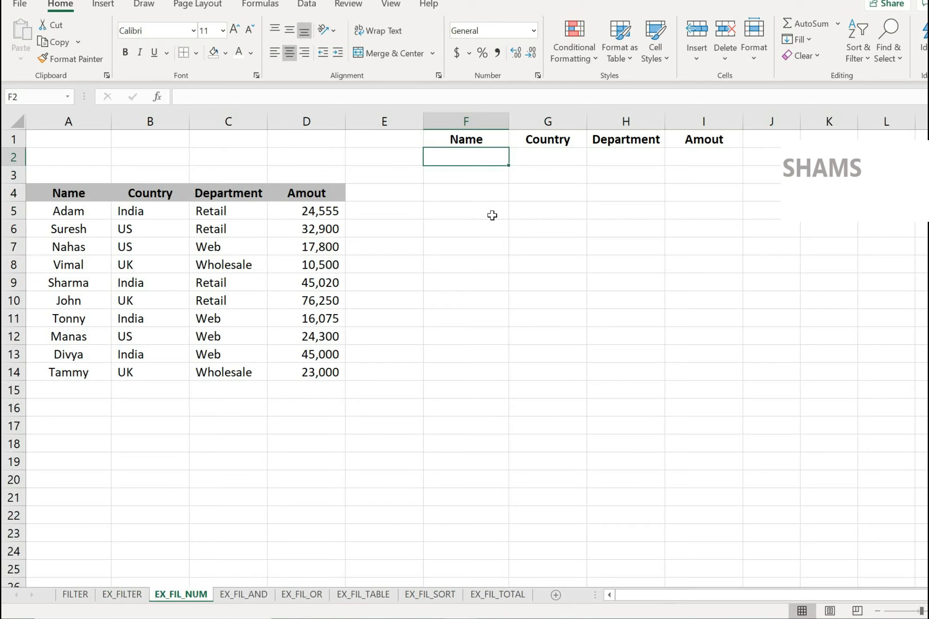
{"action": "type", "text": "="}
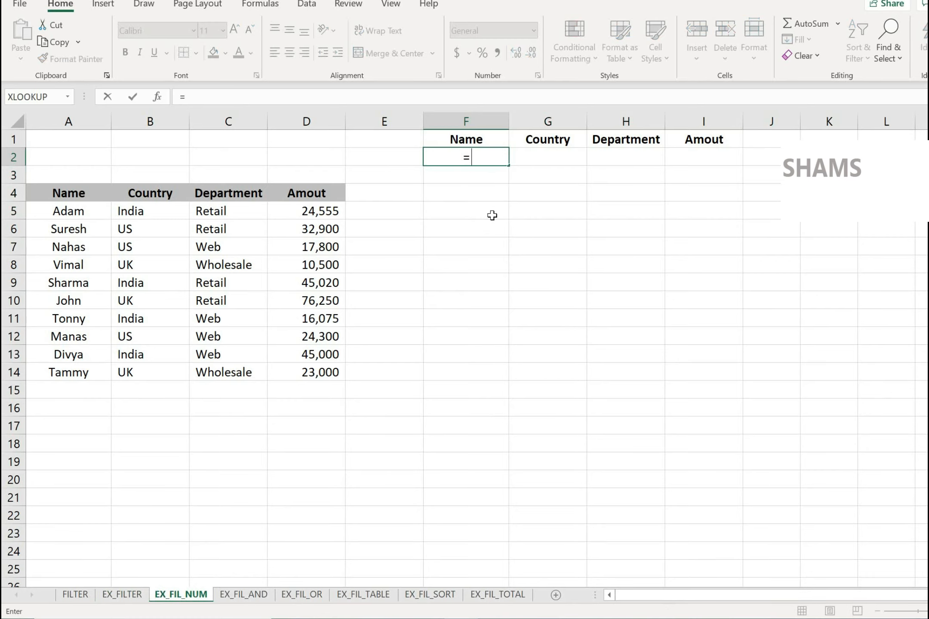
{"action": "type", "text": "fil"}
{"action": "key", "text": "Tab"}
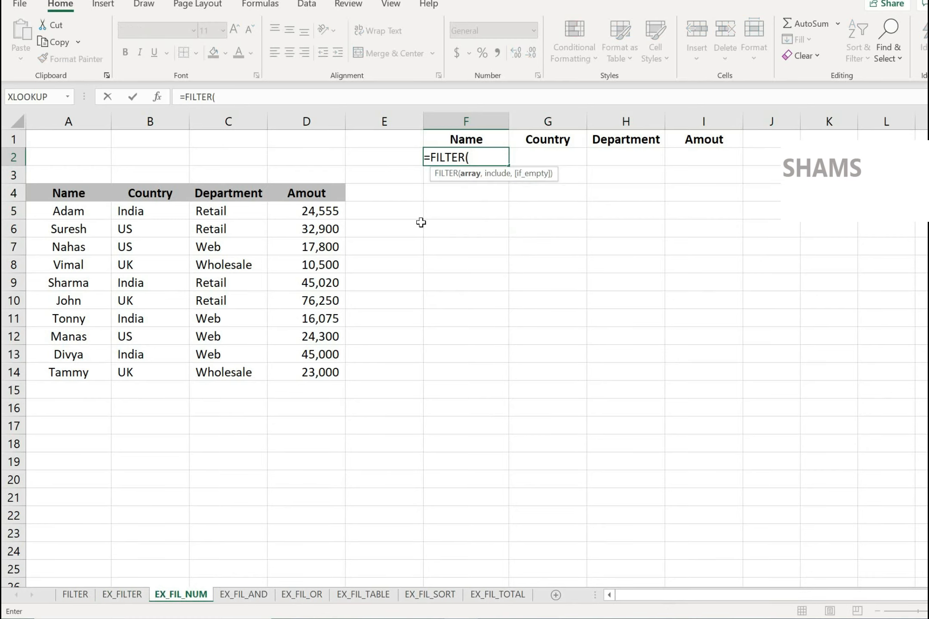
{"action": "left_click_drag", "start_coordinate": [77, 212], "coordinate": [290, 369]}
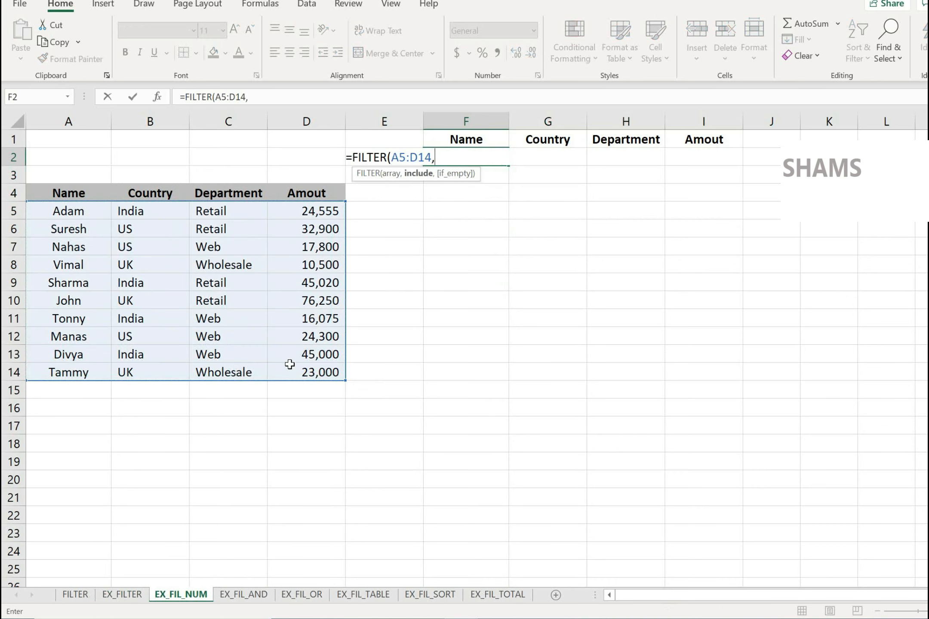
Step: Complete the formula with the include condition D5:D14>45000, enter it and check the returned amounts against the Amout column
{"action": "left_click_drag", "start_coordinate": [316, 215], "coordinate": [322, 362]}
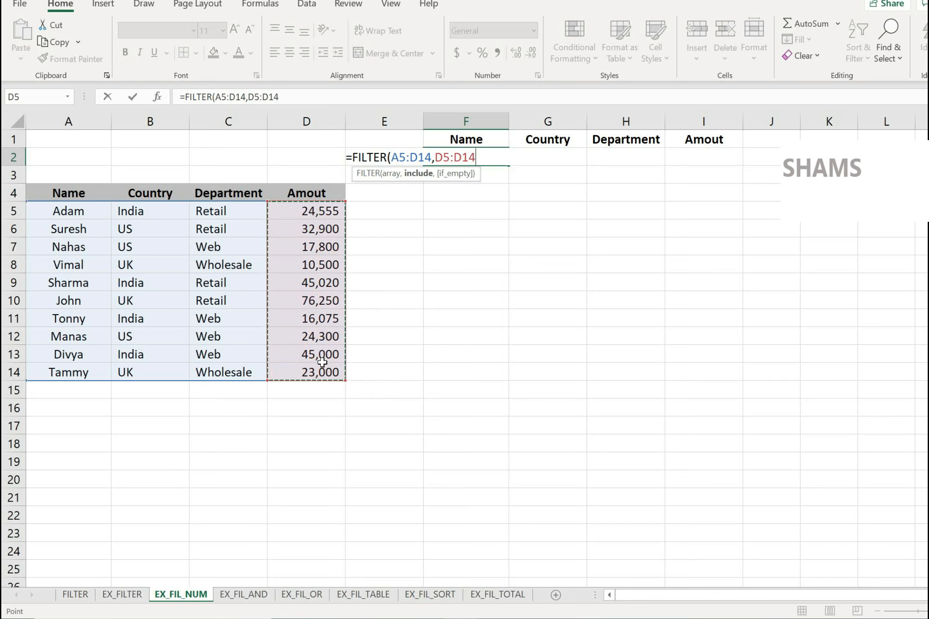
{"action": "type", "text": "<"}
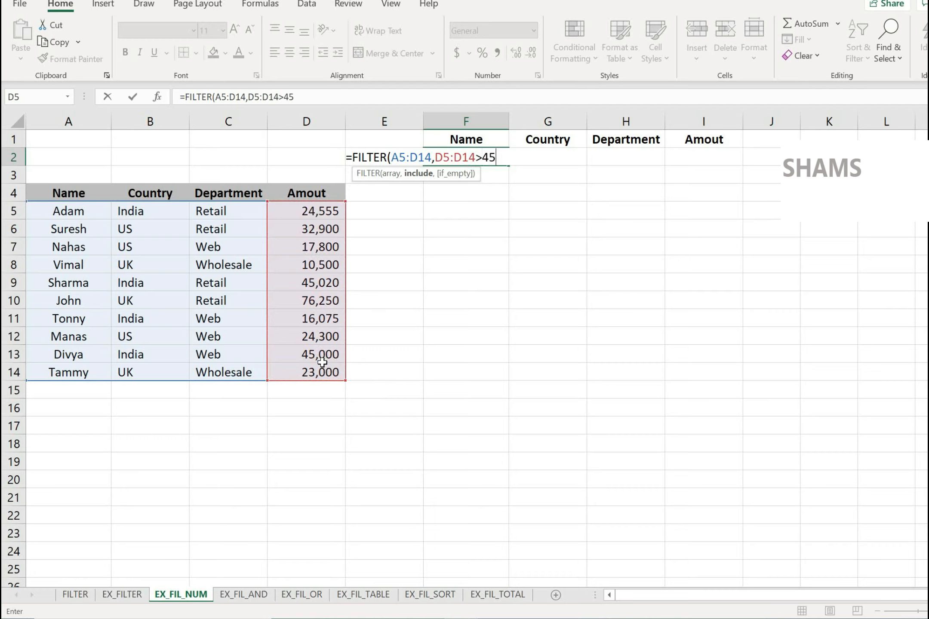
{"action": "type", "text": "45000)"}
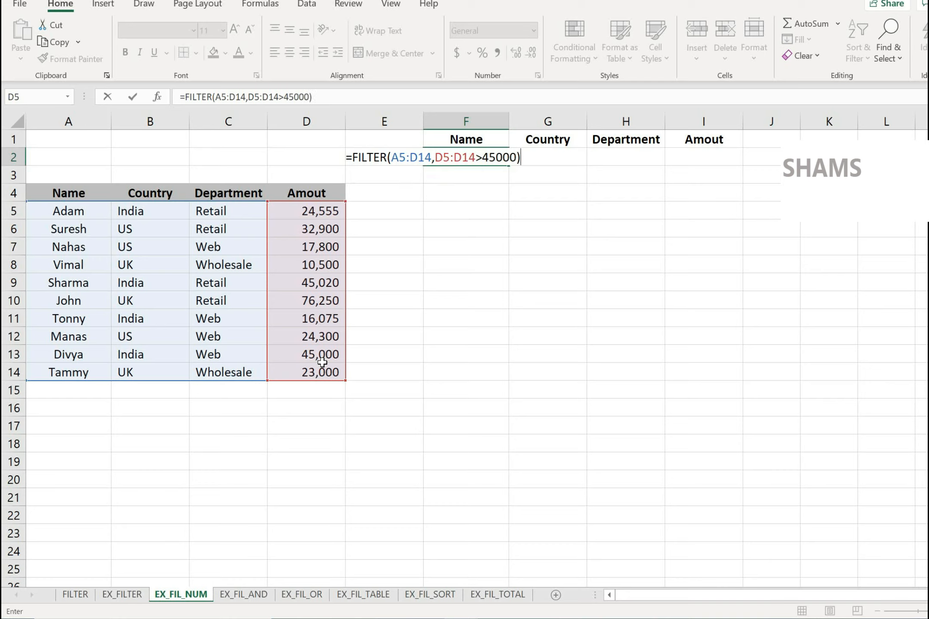
{"action": "key", "text": "Return"}
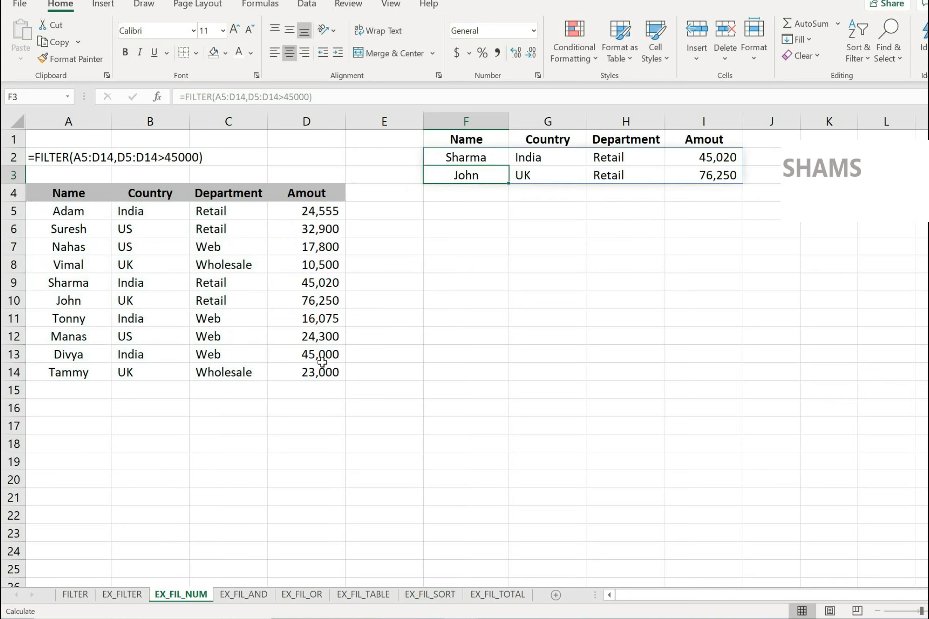
{"action": "mouse_move", "coordinate": [698, 161]}
{"action": "left_mouse_down"}
{"action": "mouse_move", "coordinate": [688, 189]}
{"action": "mouse_move", "coordinate": [694, 175]}
{"action": "left_mouse_up"}
{"action": "left_click", "coordinate": [322, 372]}
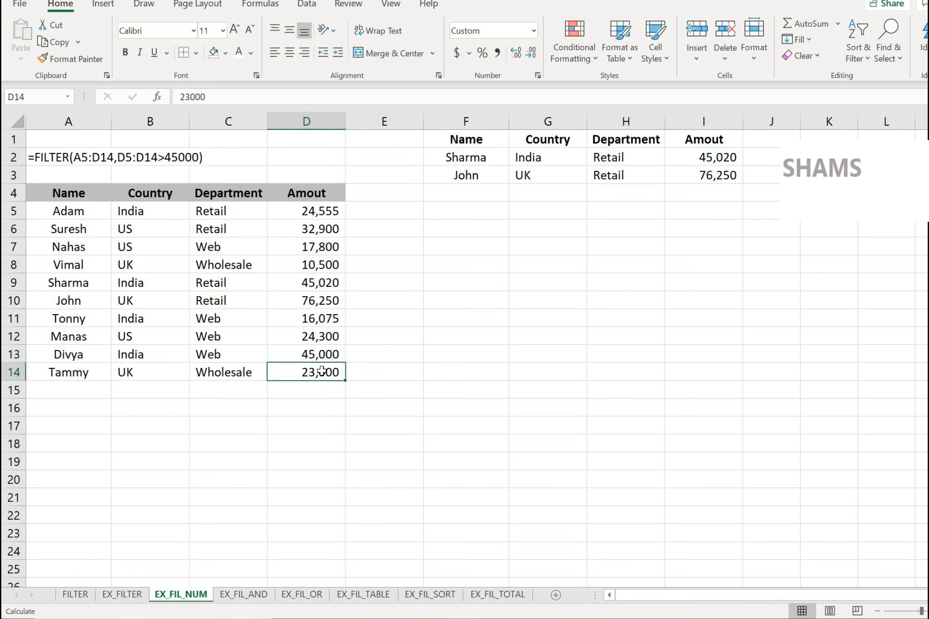
Step: Change the comparison in the F2 FILTER formula to less than or equal, D5:D14<=45000, and enter it
{"action": "left_click", "coordinate": [467, 163]}
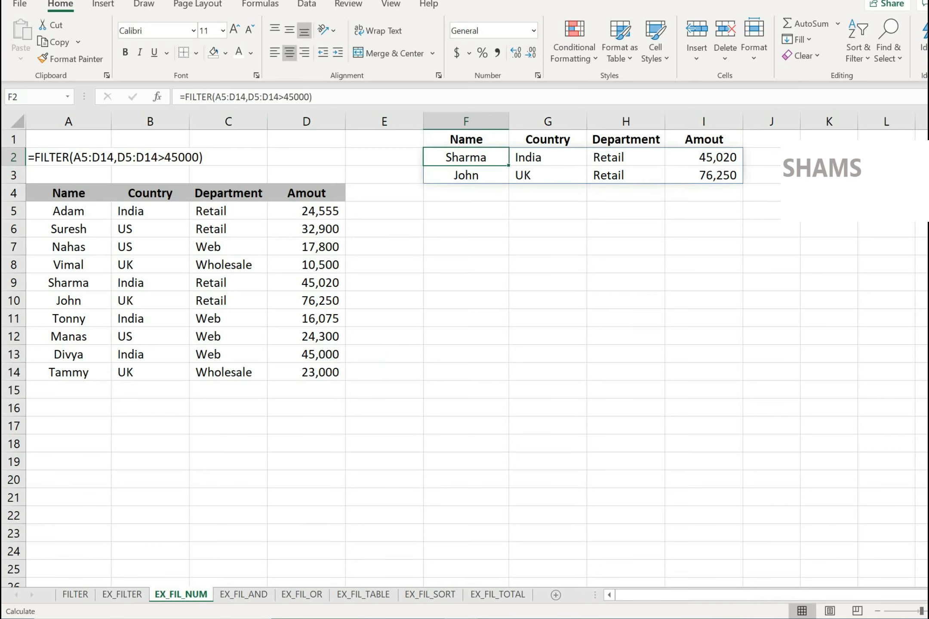
{"action": "left_click", "coordinate": [284, 97]}
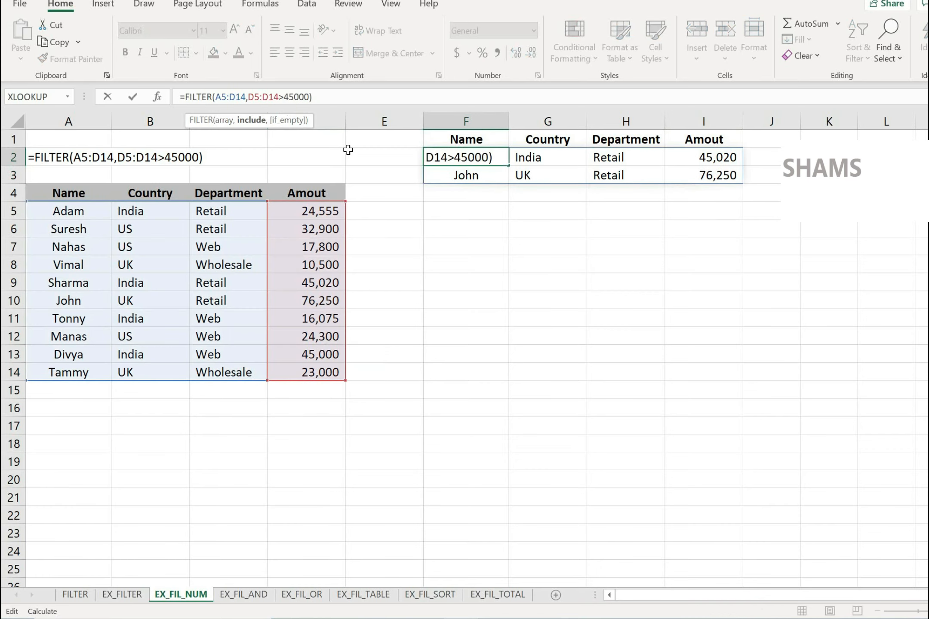
{"action": "key", "text": "BackSpace"}
{"action": "type", "text": "="}
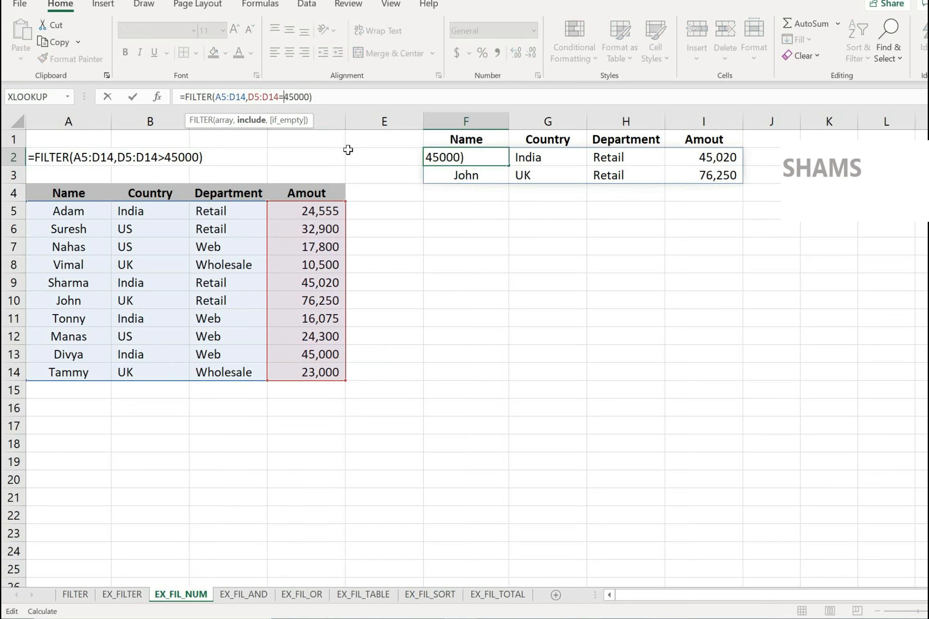
{"action": "type", "text": "<"}
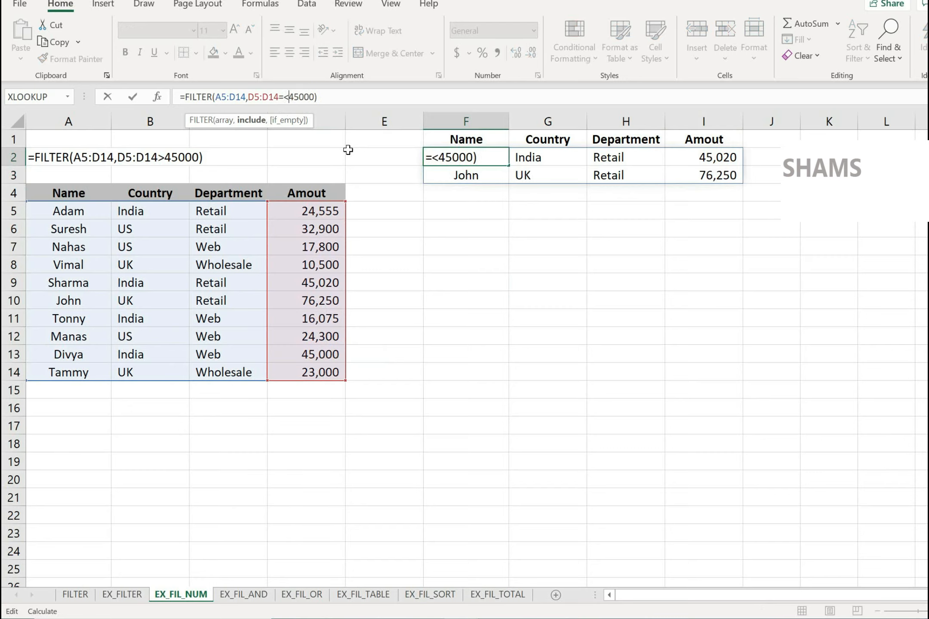
{"action": "key", "text": "Return"}
{"action": "key", "text": "Return"}
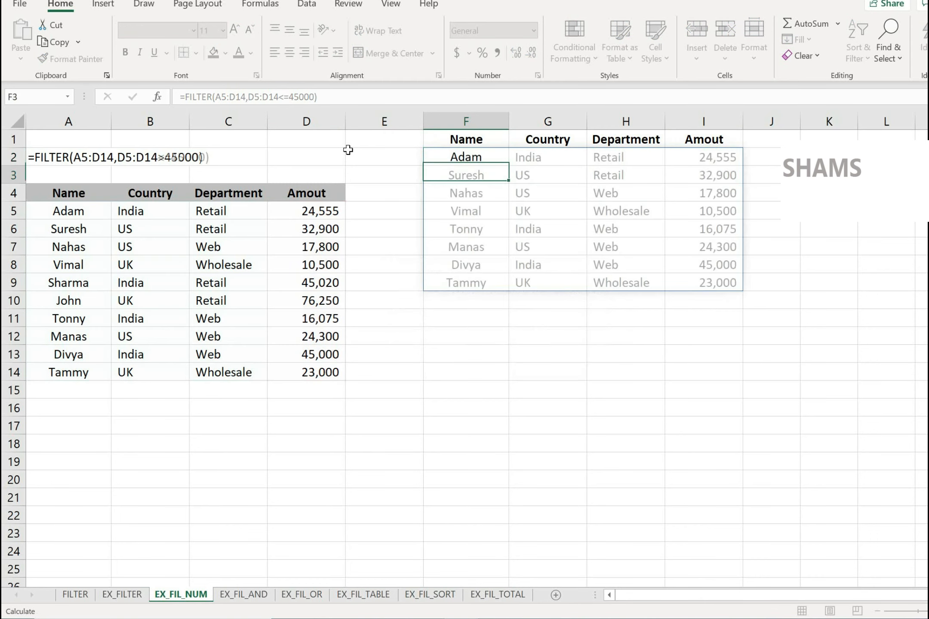
Step: Review the rows returned in F2:I9, especially their amounts, against the formula text in A2
{"action": "left_click", "coordinate": [502, 261]}
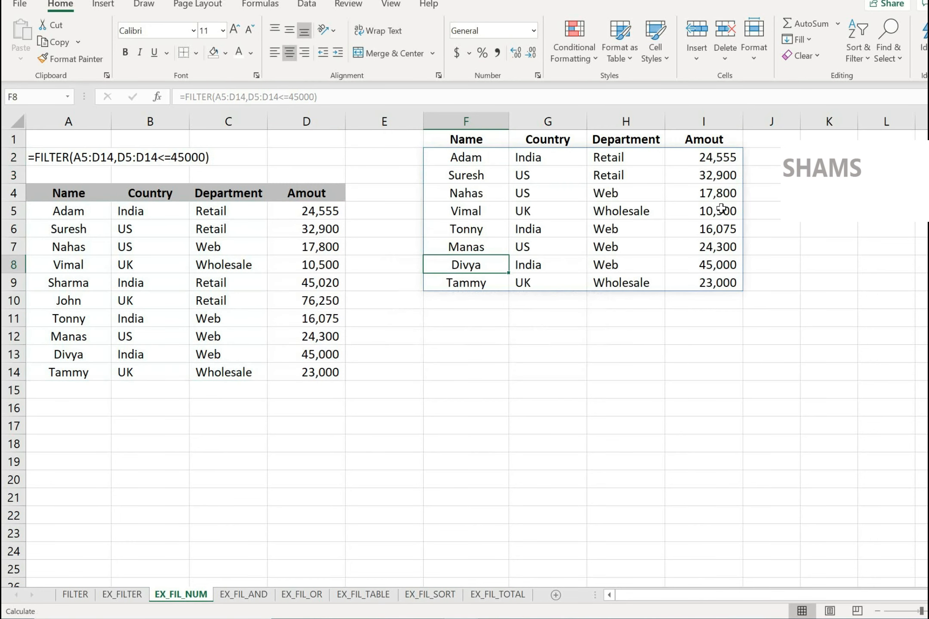
{"action": "left_click_drag", "start_coordinate": [716, 158], "coordinate": [725, 283]}
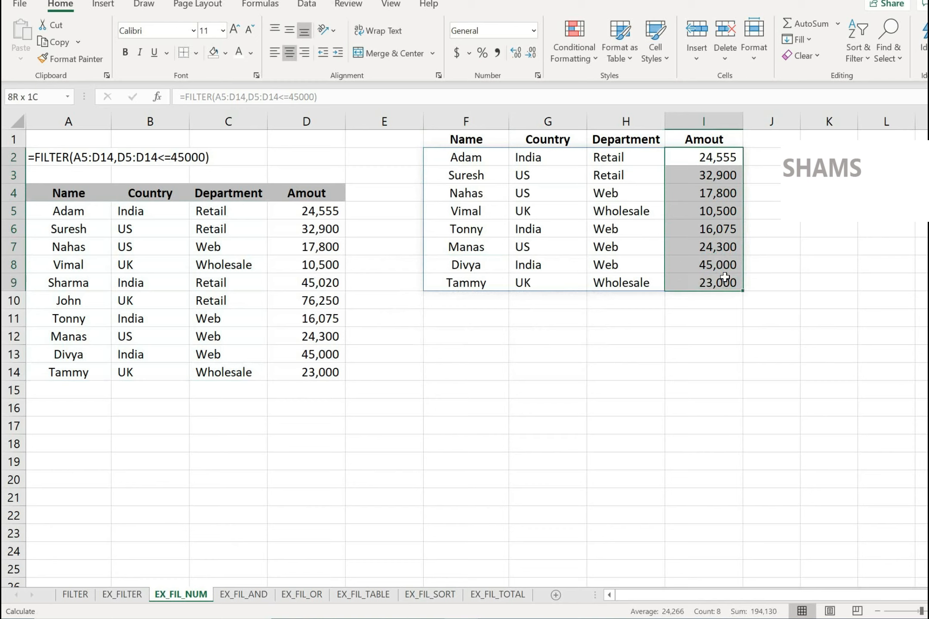
{"action": "left_click", "coordinate": [54, 158]}
{"action": "left_click", "coordinate": [211, 299]}
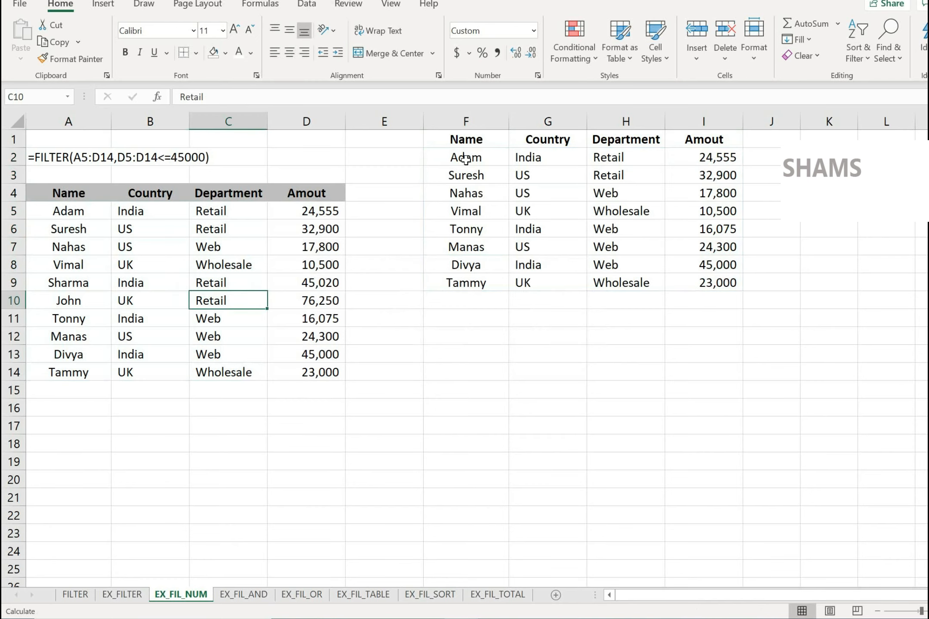
{"action": "left_click_drag", "start_coordinate": [471, 157], "coordinate": [675, 272]}
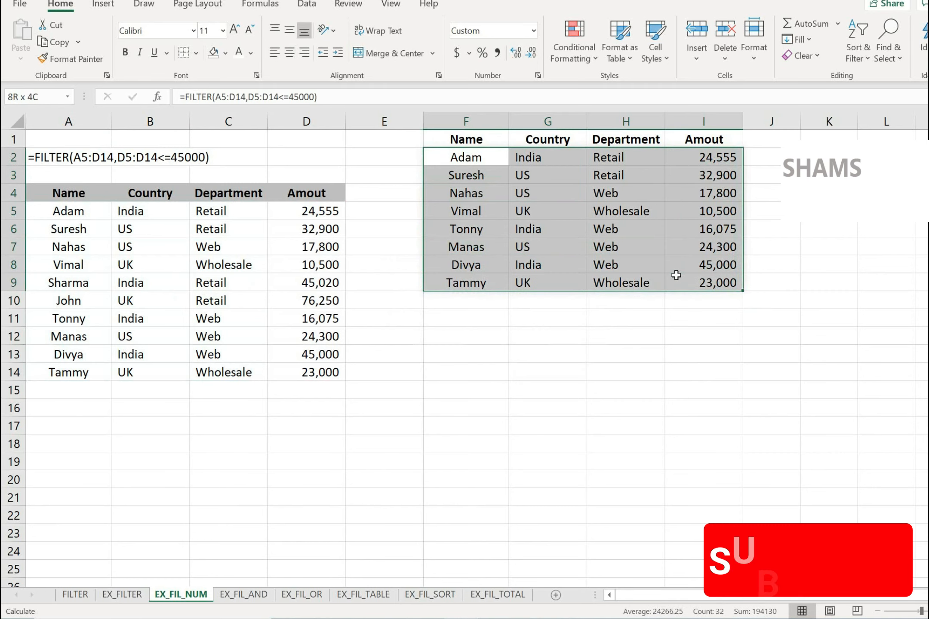
{"action": "left_click", "coordinate": [516, 273]}
{"action": "left_click", "coordinate": [480, 159]}
{"action": "left_click_drag", "start_coordinate": [481, 159], "coordinate": [705, 282]}
{"action": "left_click", "coordinate": [552, 233]}
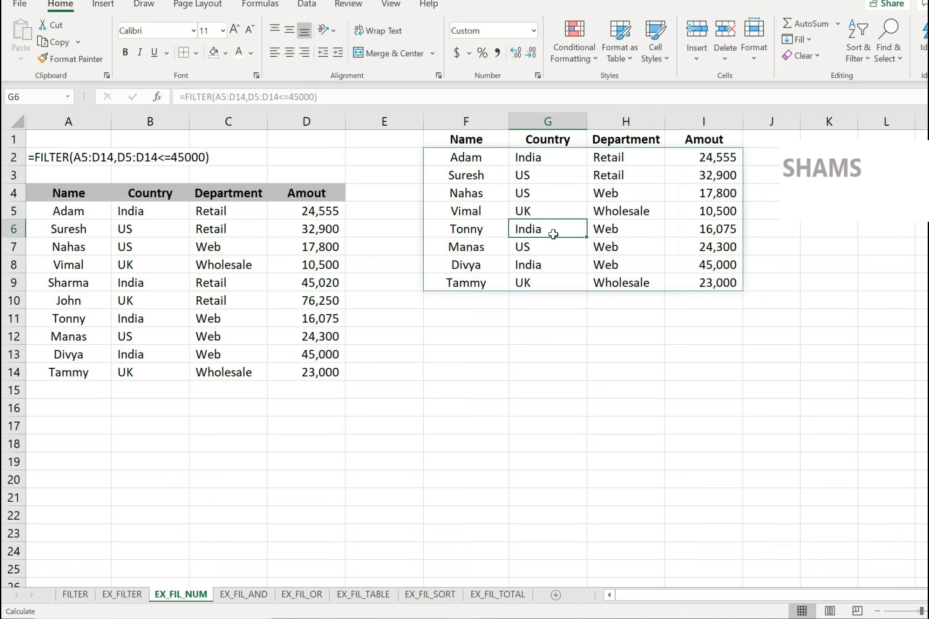
Step: On the EX_FIL_AND sheet, examine the criteria cells E1 and E2 and the matching Country and Department columns
{"action": "left_click", "coordinate": [254, 595]}
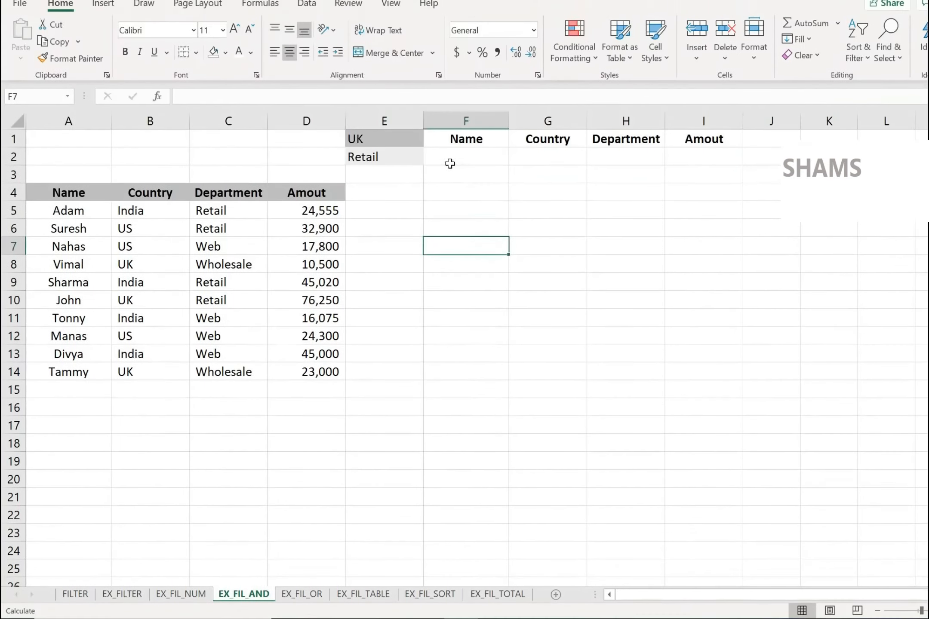
{"action": "left_click", "coordinate": [410, 159]}
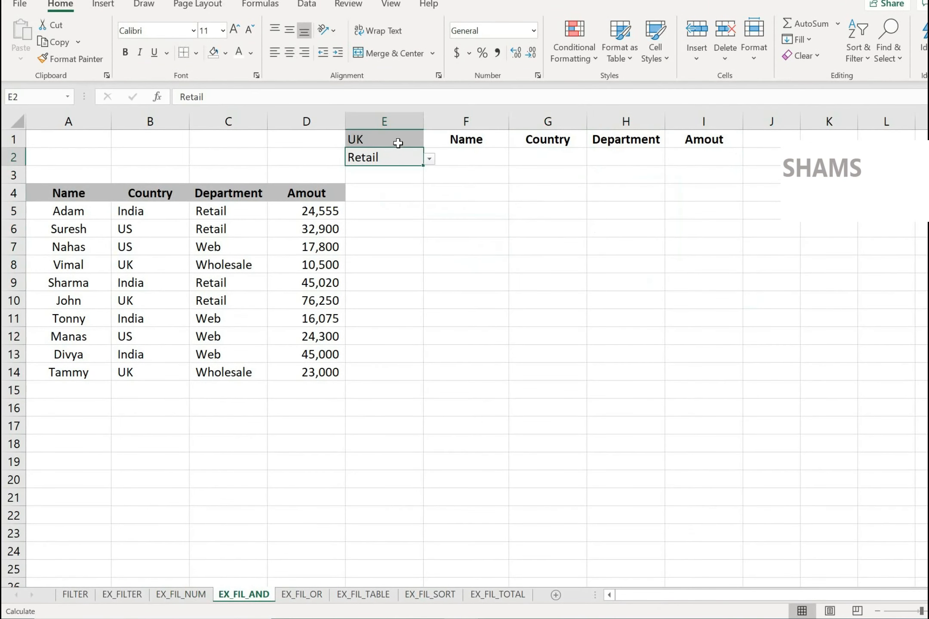
{"action": "left_click", "coordinate": [398, 142]}
{"action": "left_click", "coordinate": [390, 161]}
{"action": "left_click", "coordinate": [390, 143]}
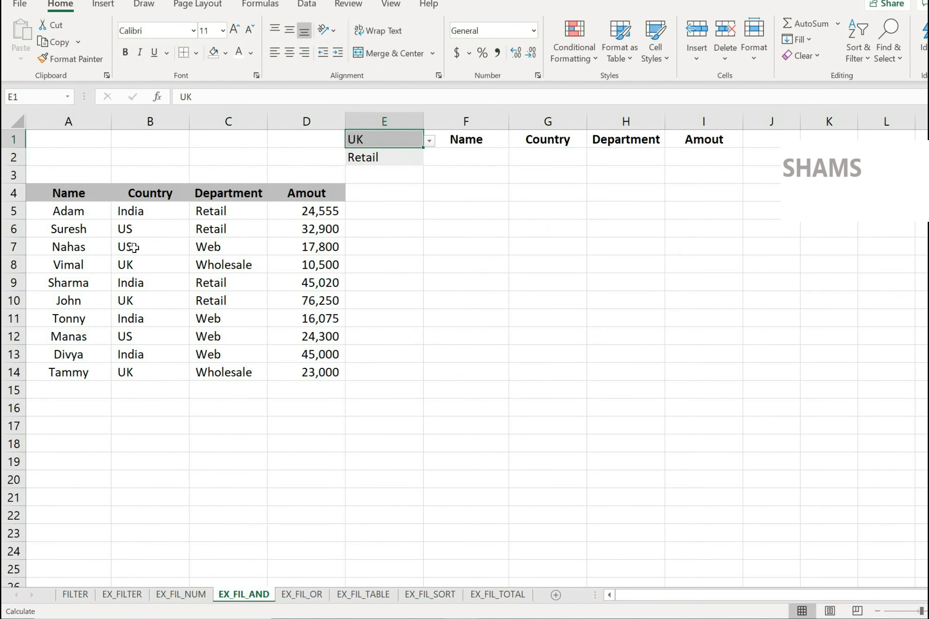
{"action": "left_click", "coordinate": [401, 162]}
{"action": "left_click", "coordinate": [386, 143]}
{"action": "left_click", "coordinate": [380, 159]}
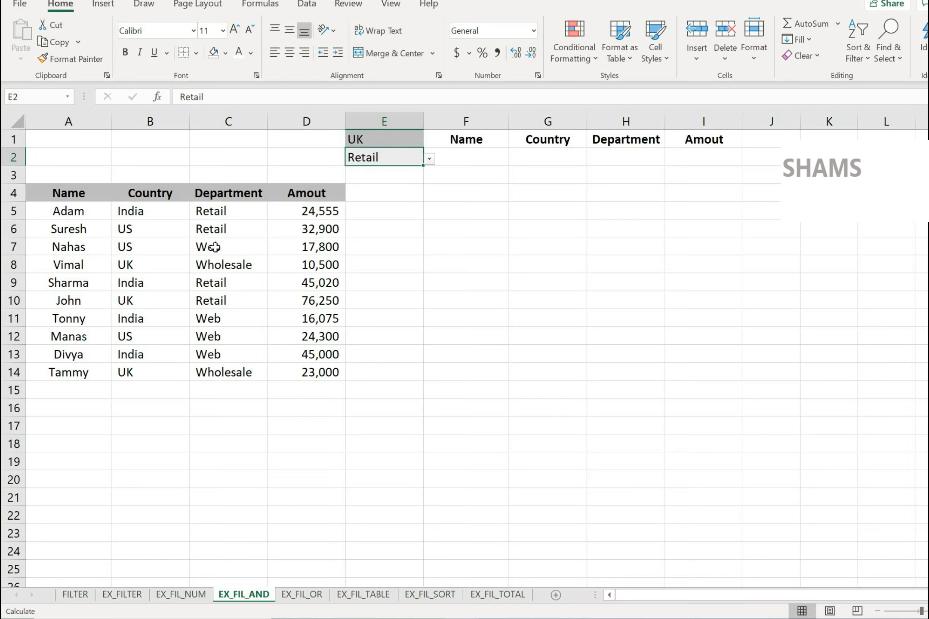
{"action": "left_click", "coordinate": [151, 232]}
{"action": "left_click", "coordinate": [225, 232]}
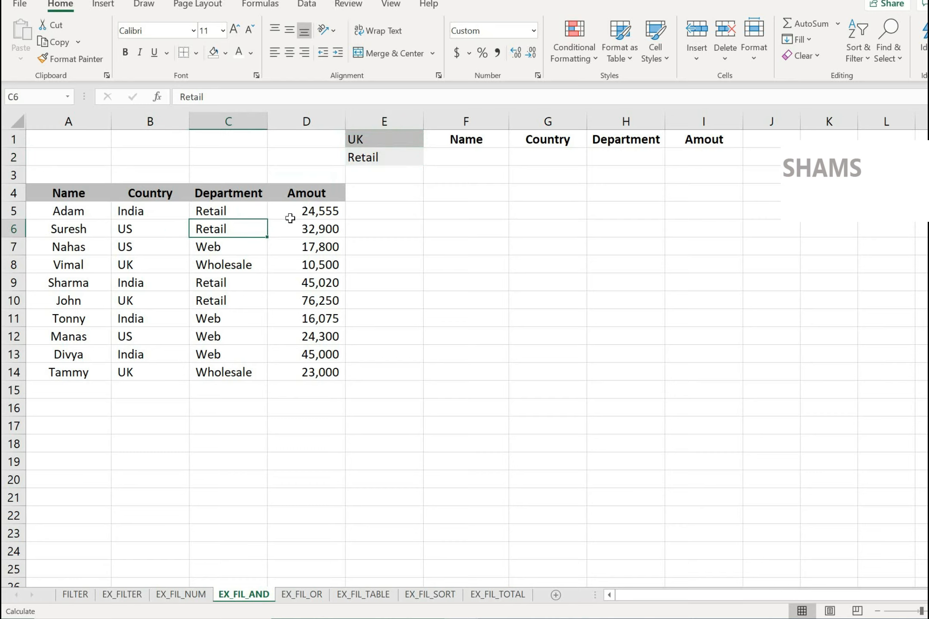
Step: Start a FILTER formula in F2 of the EX_FIL_AND sheet with A5:D14 as its array argument
{"action": "left_click", "coordinate": [452, 156]}
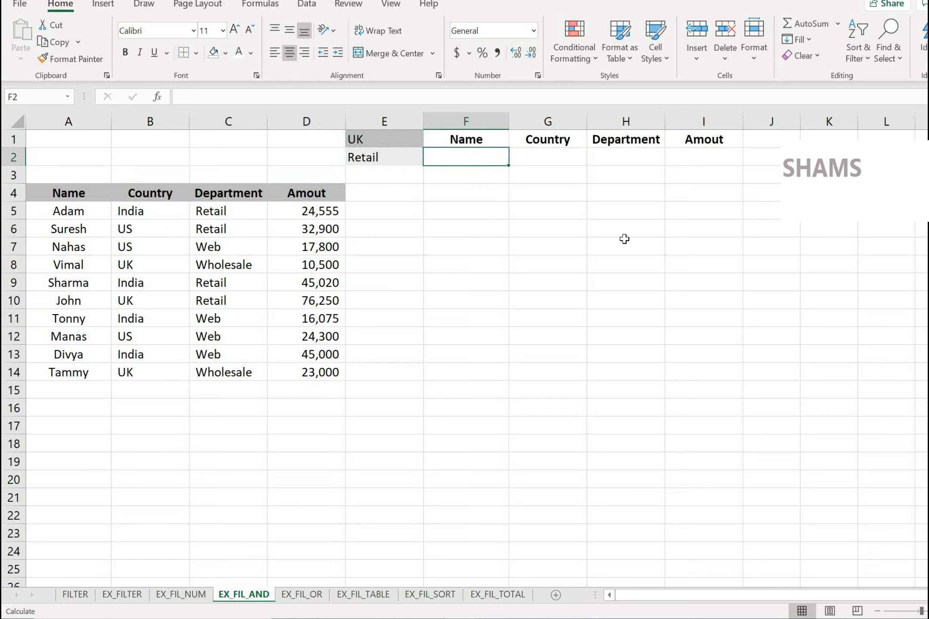
{"action": "type", "text": "=fil"}
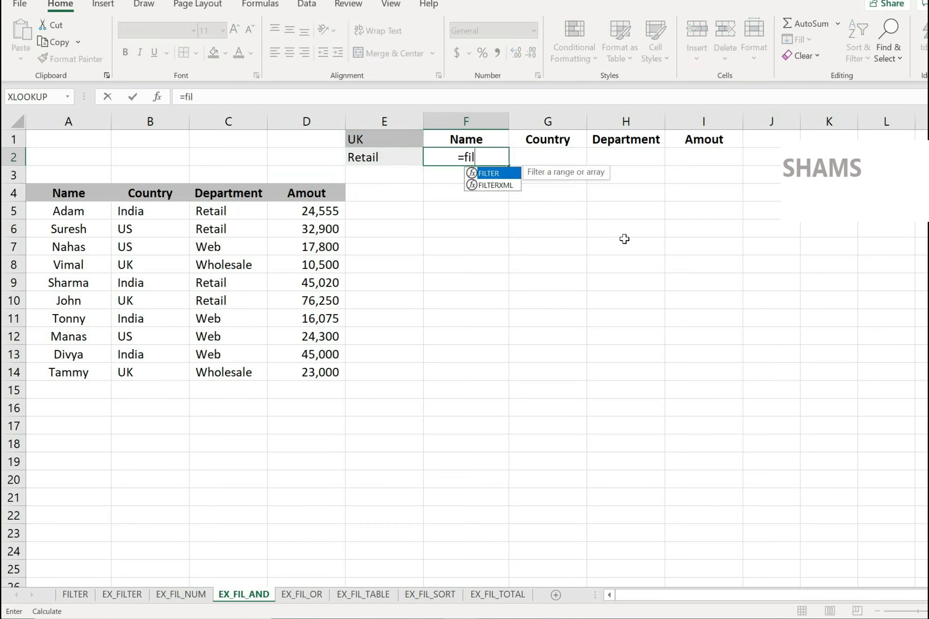
{"action": "key", "text": "Tab"}
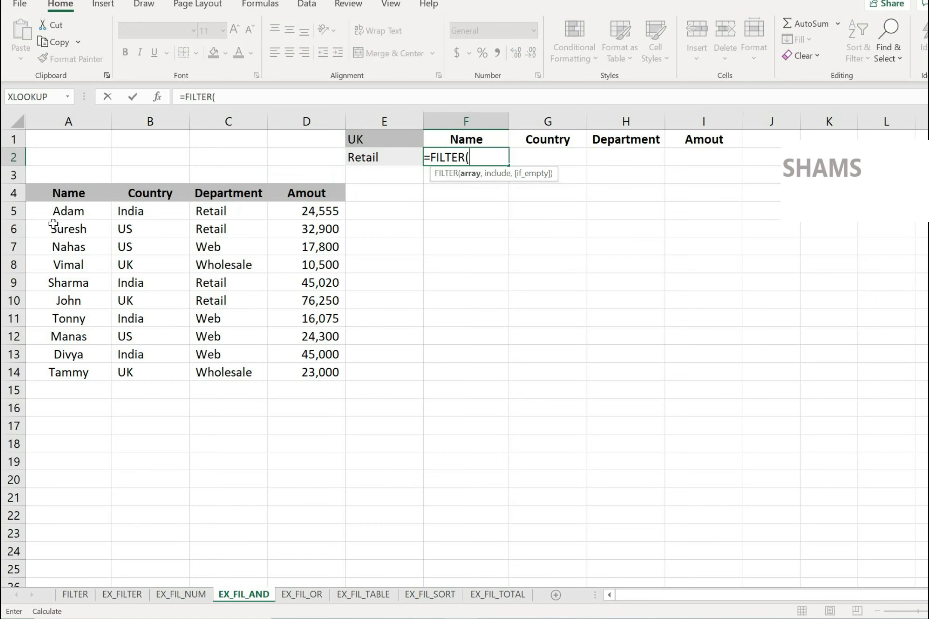
{"action": "left_click_drag", "start_coordinate": [60, 213], "coordinate": [316, 366]}
{"action": "type", "text": ","}
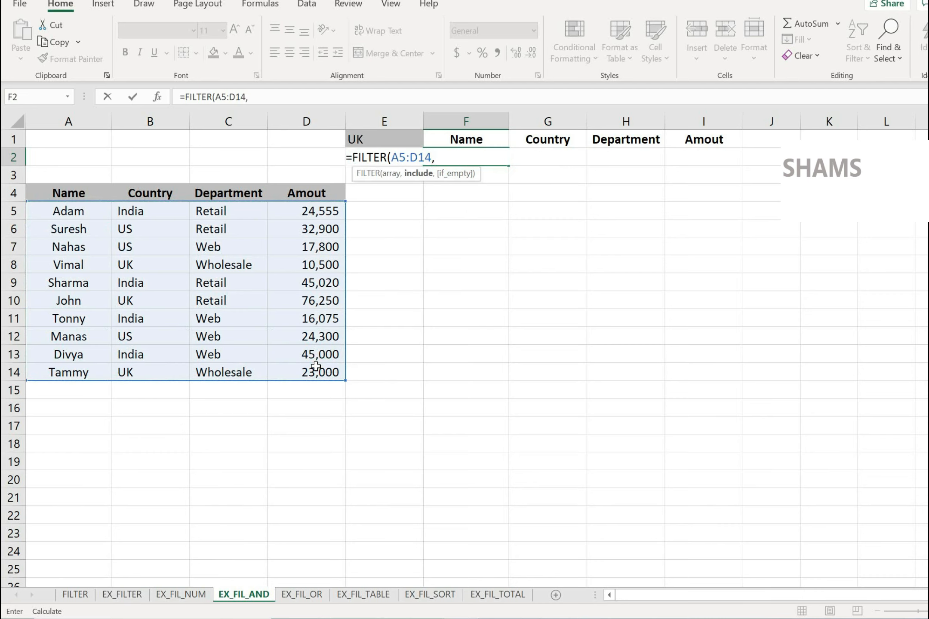
Step: Add the country condition (B5:B14=E1) to the FILTER formula's include argument, followed by the * operator
{"action": "left_click_drag", "start_coordinate": [163, 211], "coordinate": [160, 365]}
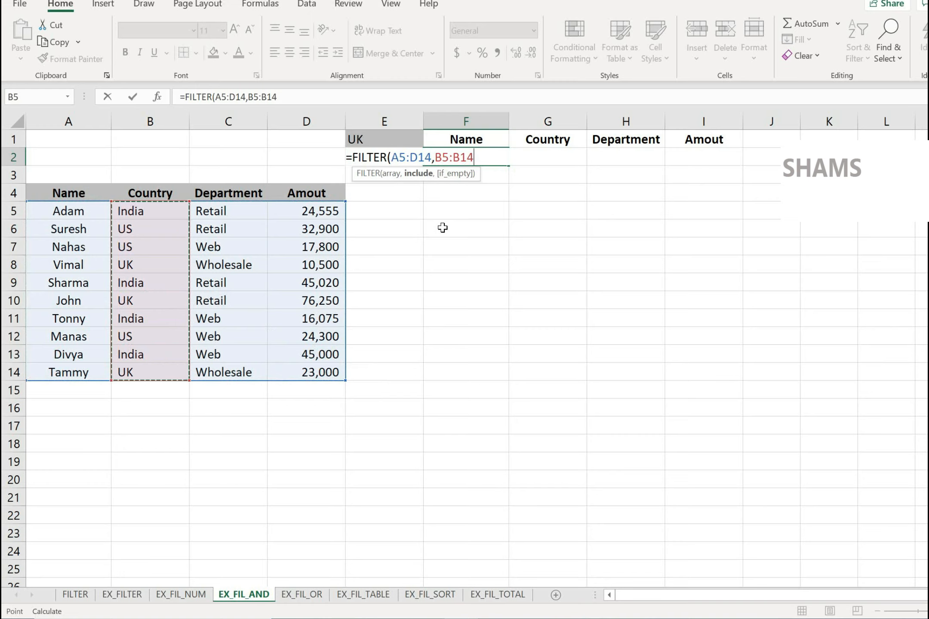
{"action": "key", "text": "F2"}
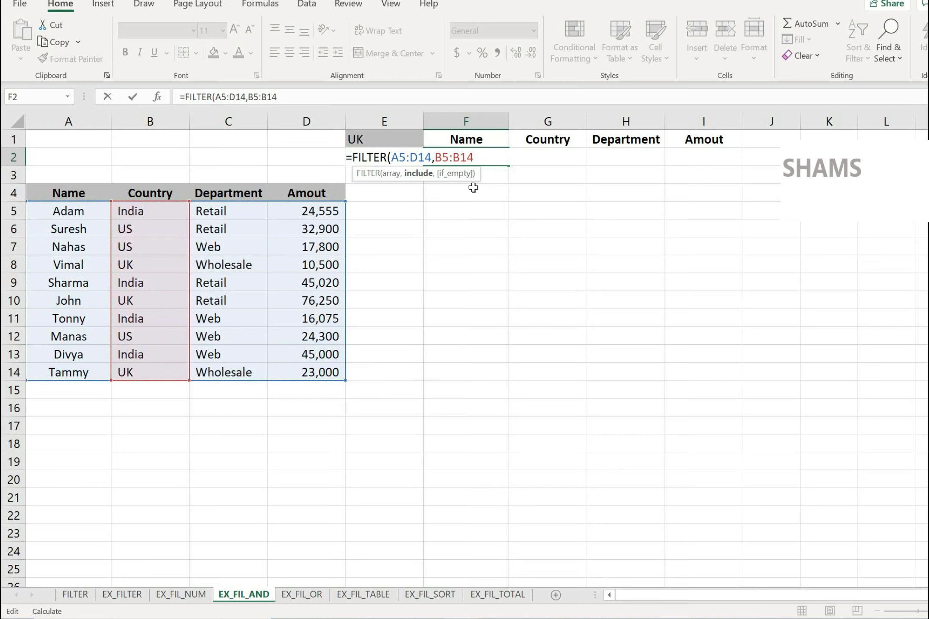
{"action": "type", "text": "("}
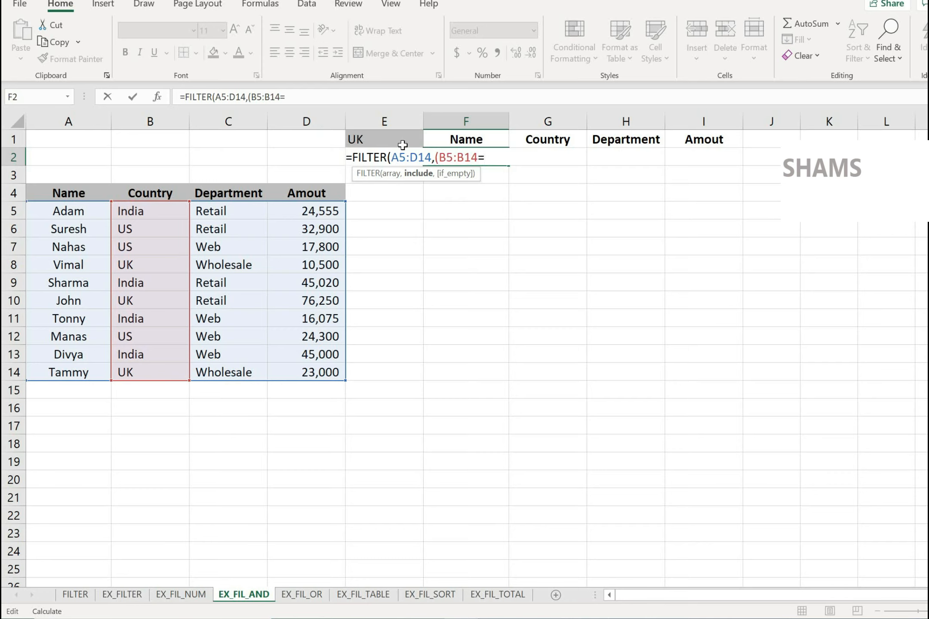
{"action": "left_click", "coordinate": [402, 142]}
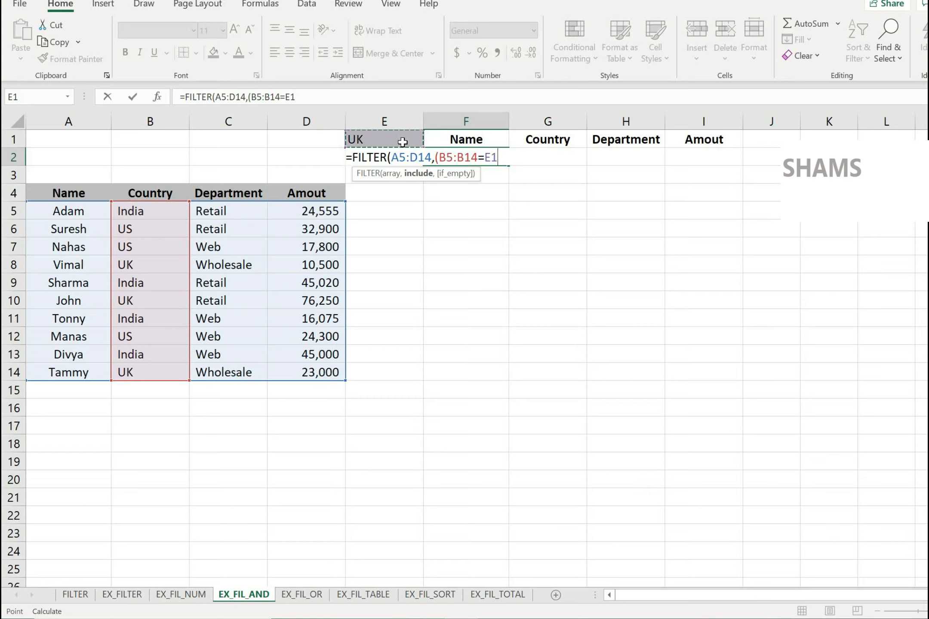
{"action": "type", "text": ")*"}
Step: Complete the FILTER formula in F2 with the department condition (C5:C14=E2) and enter it
{"action": "left_click_drag", "start_coordinate": [229, 210], "coordinate": [243, 369]}
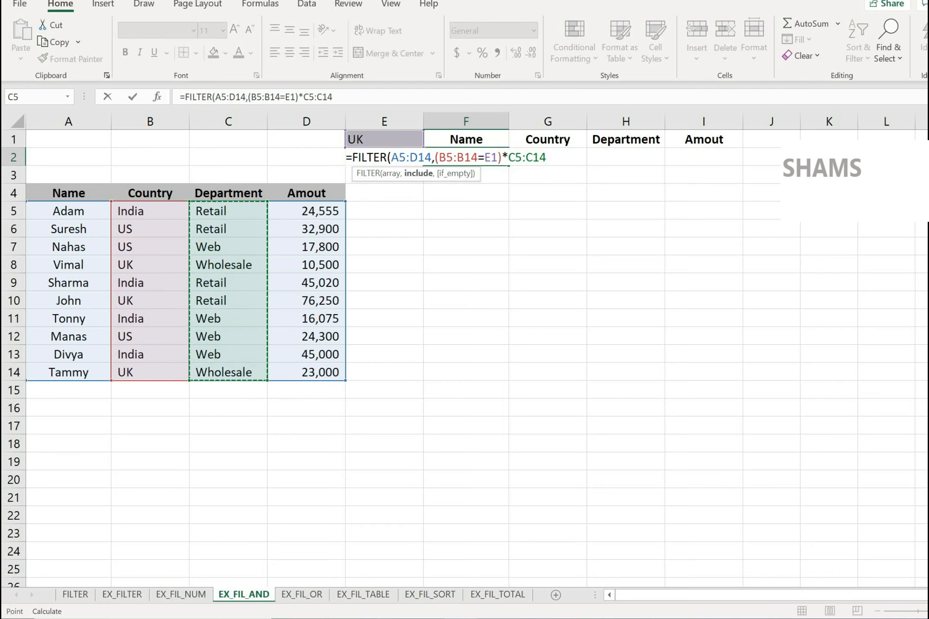
{"action": "key", "text": "F2"}
{"action": "type", "text": "("}
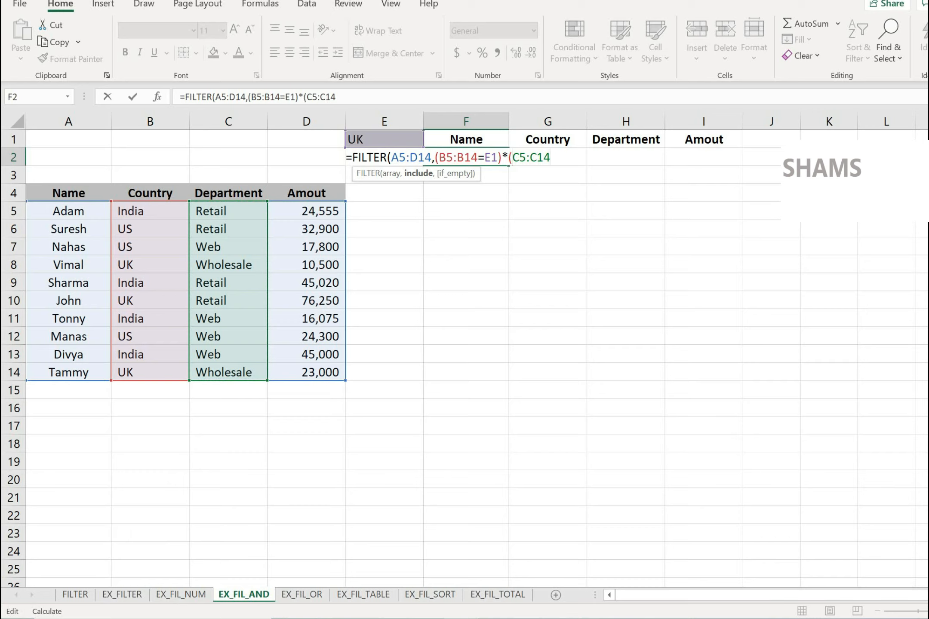
{"action": "left_click", "coordinate": [328, 150]}
{"action": "key", "text": "Right"}
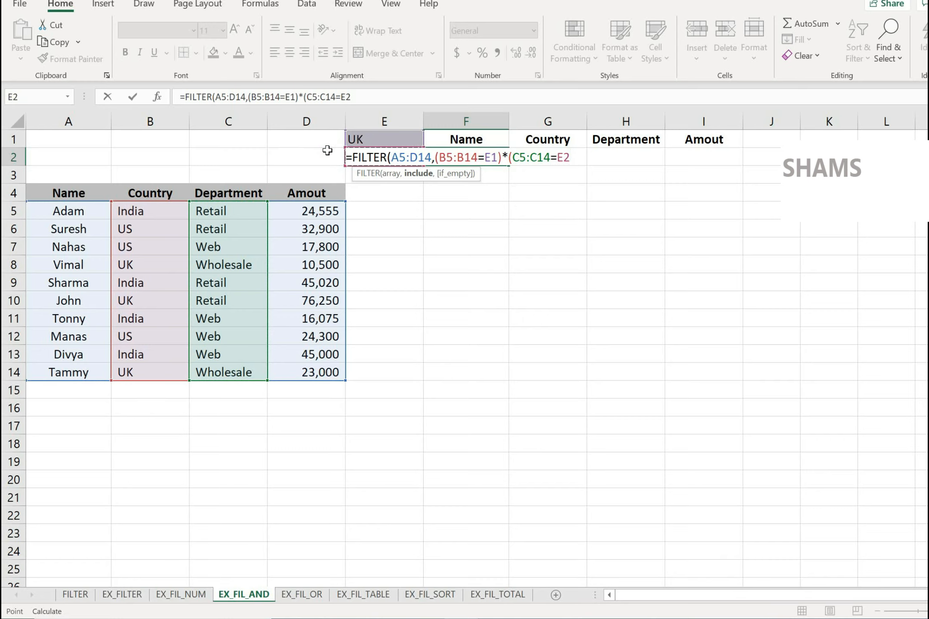
{"action": "type", "text": "))"}
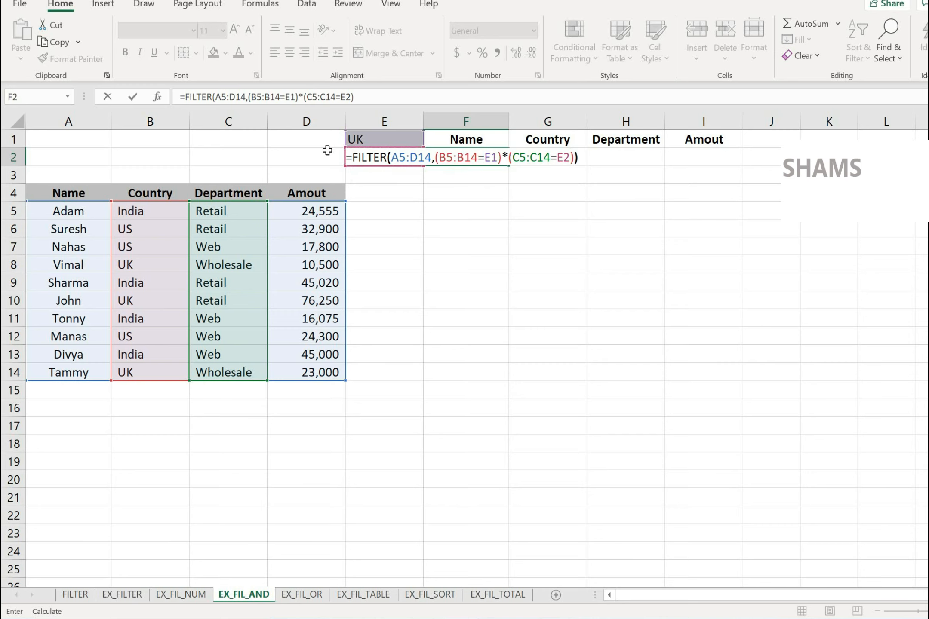
{"action": "key", "text": "Return"}
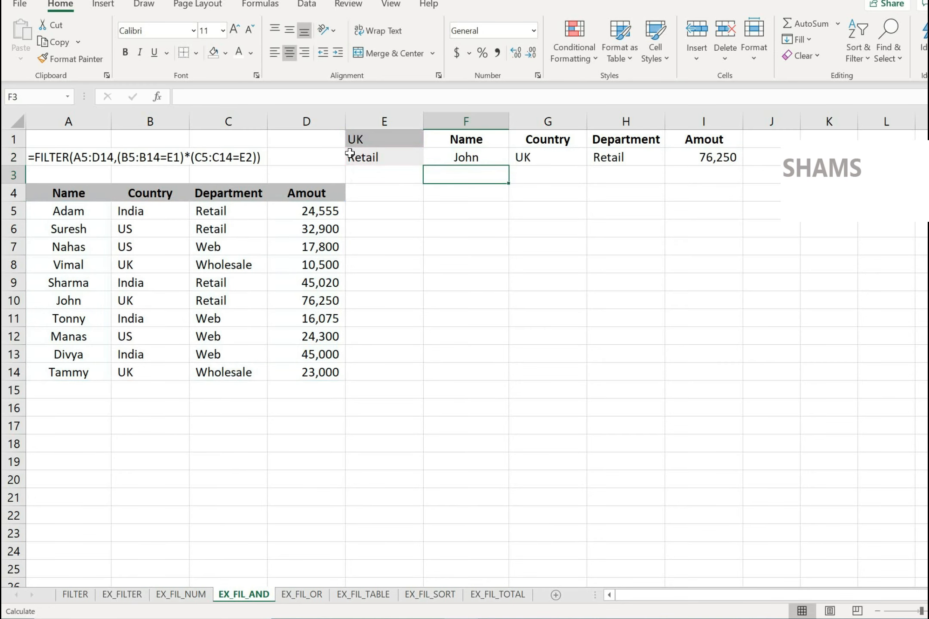
Step: Compare the row returned in F2:I2 with the country and department criteria in E1 and E2
{"action": "left_click", "coordinate": [477, 156]}
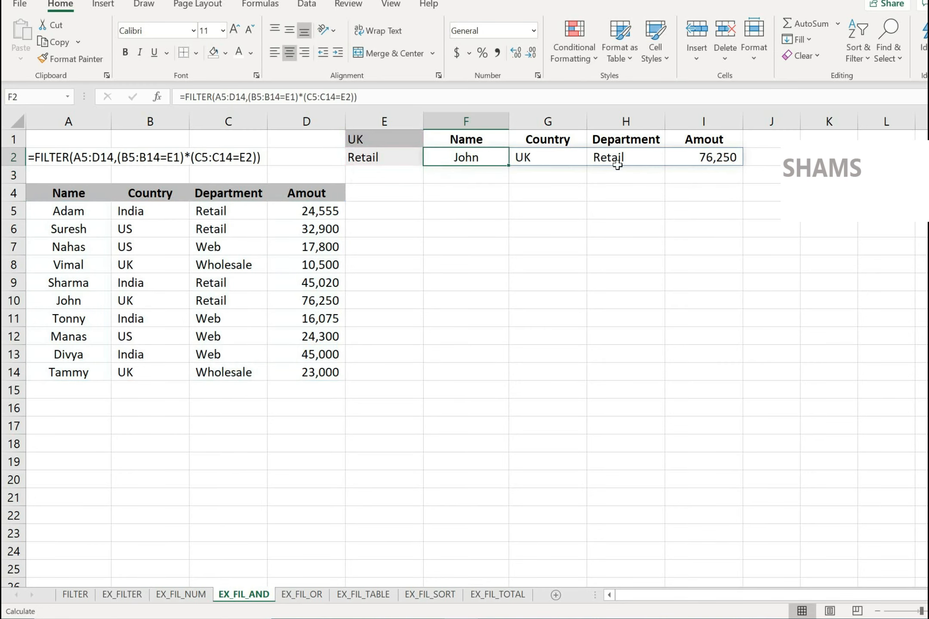
{"action": "left_click", "coordinate": [363, 157]}
{"action": "left_click", "coordinate": [370, 143]}
{"action": "left_click", "coordinate": [367, 159]}
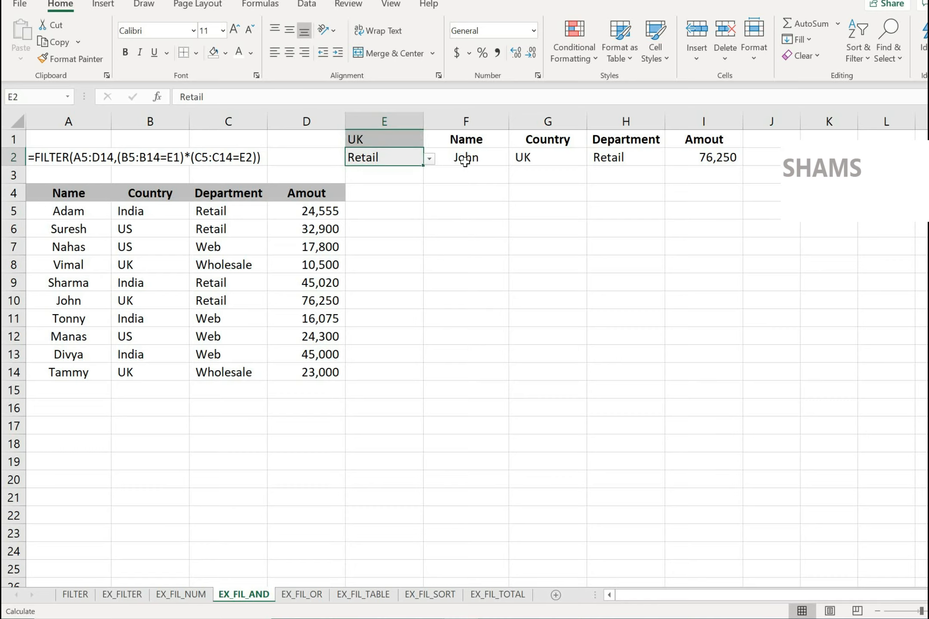
{"action": "left_click", "coordinate": [464, 160]}
{"action": "left_click_drag", "start_coordinate": [380, 140], "coordinate": [375, 161]}
{"action": "left_click", "coordinate": [391, 211]}
{"action": "left_click", "coordinate": [374, 160]}
{"action": "left_click", "coordinate": [381, 187]}
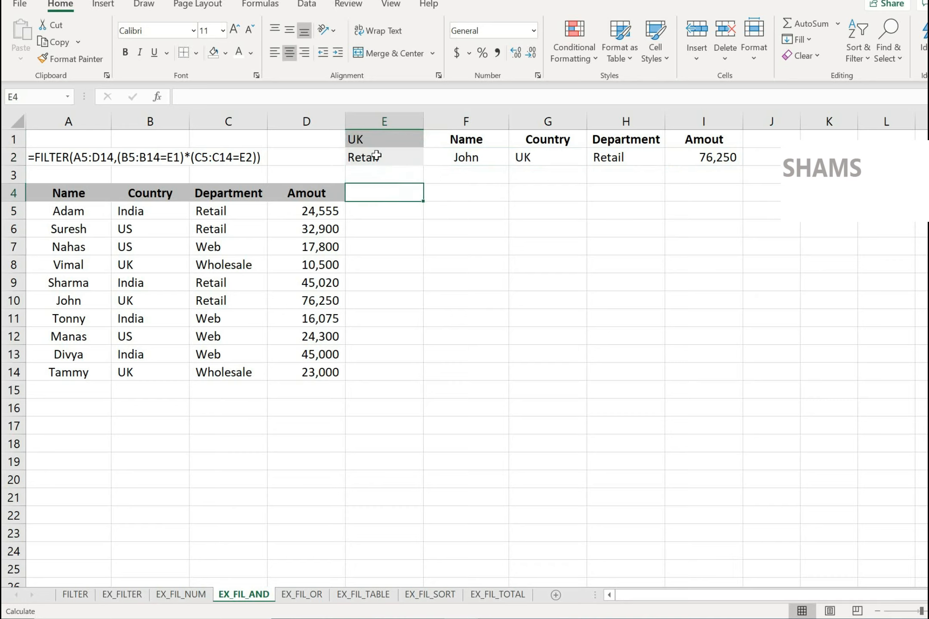
{"action": "left_click", "coordinate": [376, 155]}
{"action": "left_click", "coordinate": [379, 138]}
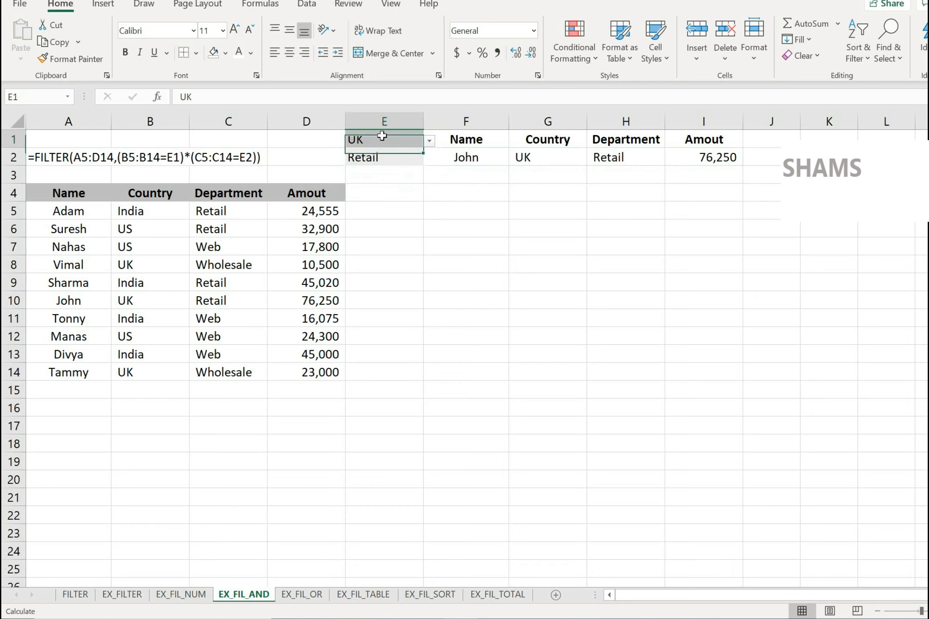
{"action": "left_click", "coordinate": [391, 164]}
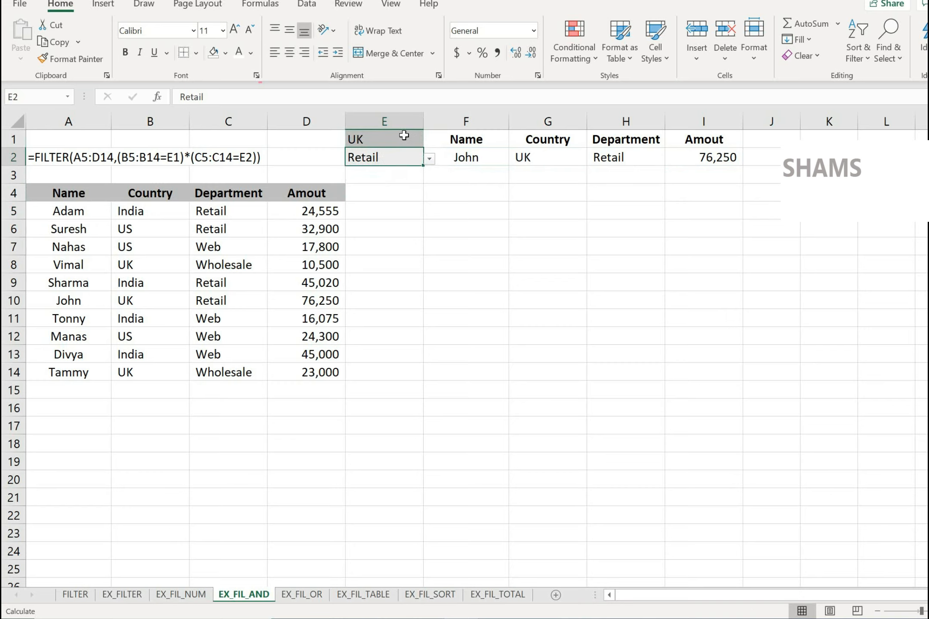
Step: Set the country criterion in E1 to India and check the names and departments of the returned rows
{"action": "left_click", "coordinate": [408, 138]}
{"action": "left_click", "coordinate": [429, 142]}
{"action": "left_click", "coordinate": [373, 152]}
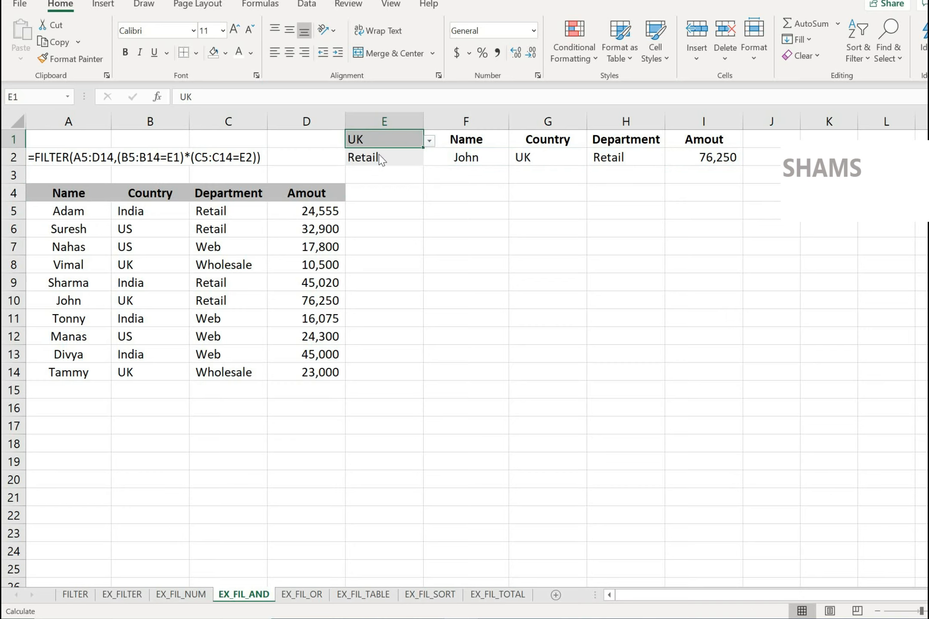
{"action": "left_click_drag", "start_coordinate": [472, 161], "coordinate": [483, 177]}
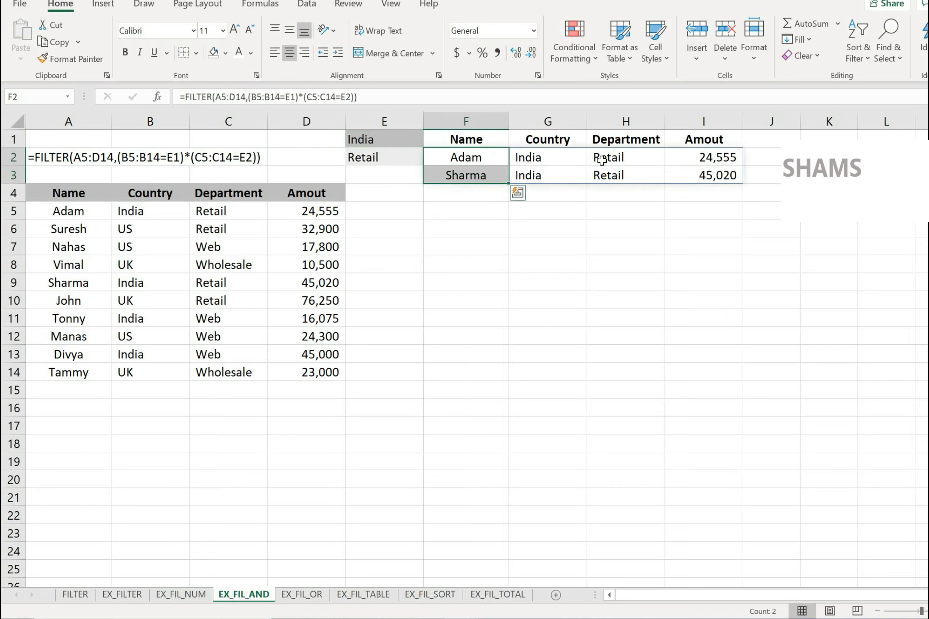
{"action": "left_click_drag", "start_coordinate": [601, 157], "coordinate": [602, 179]}
Step: Set the country criterion in E1 to US
{"action": "left_click", "coordinate": [378, 140]}
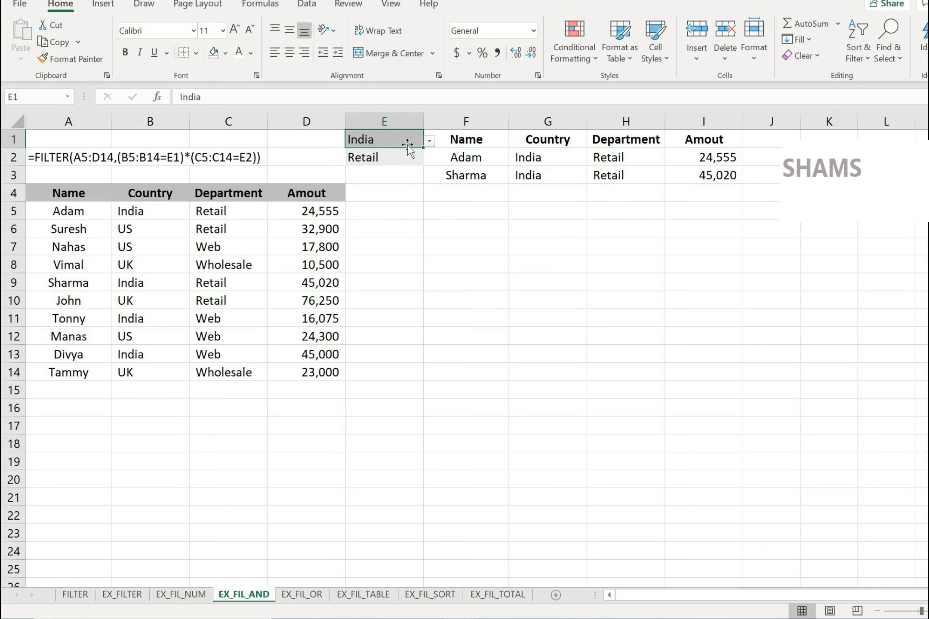
{"action": "left_click", "coordinate": [429, 141]}
{"action": "left_click", "coordinate": [363, 167]}
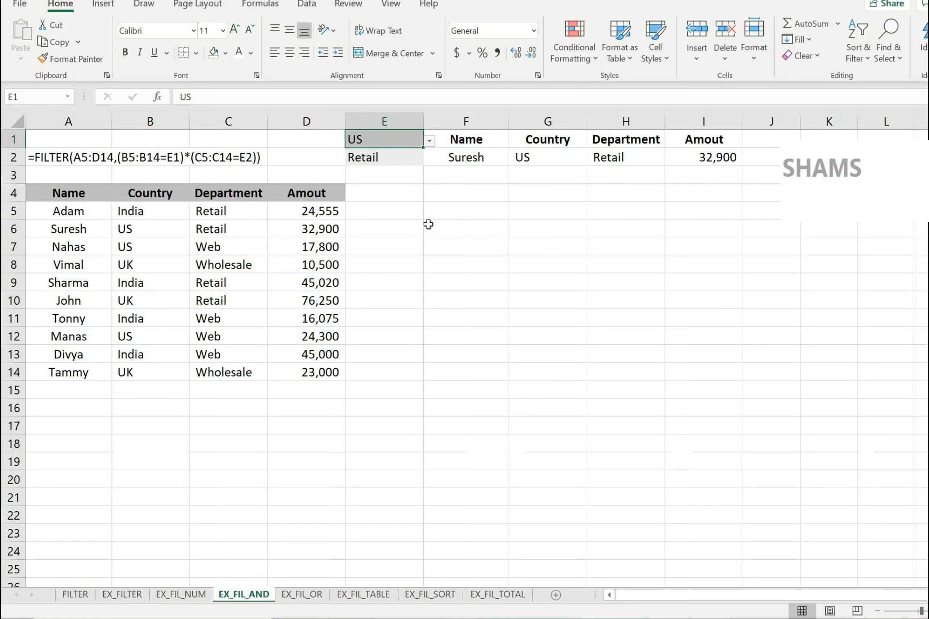
{"action": "left_click", "coordinate": [622, 207]}
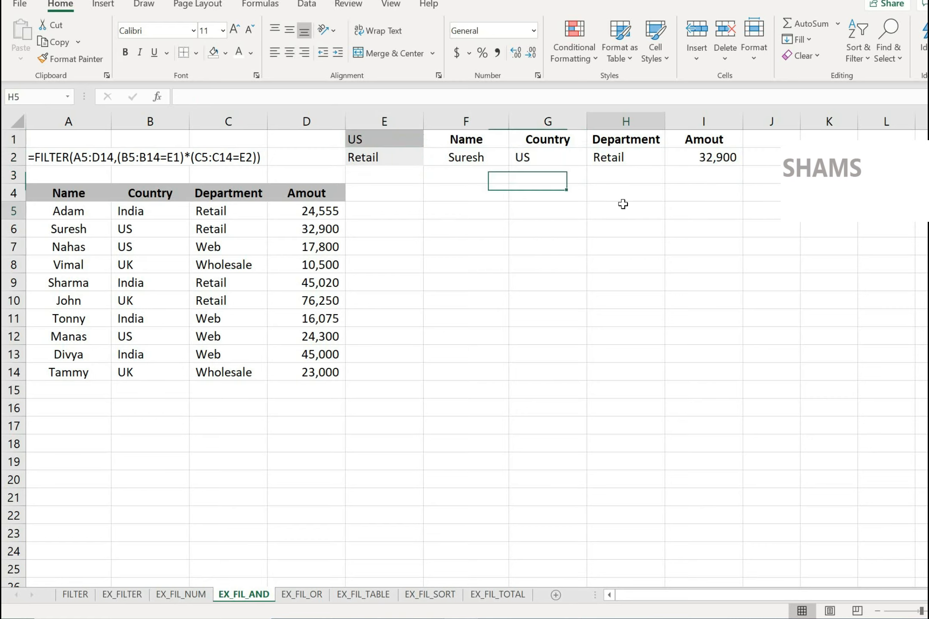
Step: Set the department criterion in E2 to Web
{"action": "left_click", "coordinate": [390, 157]}
{"action": "left_click", "coordinate": [429, 159]}
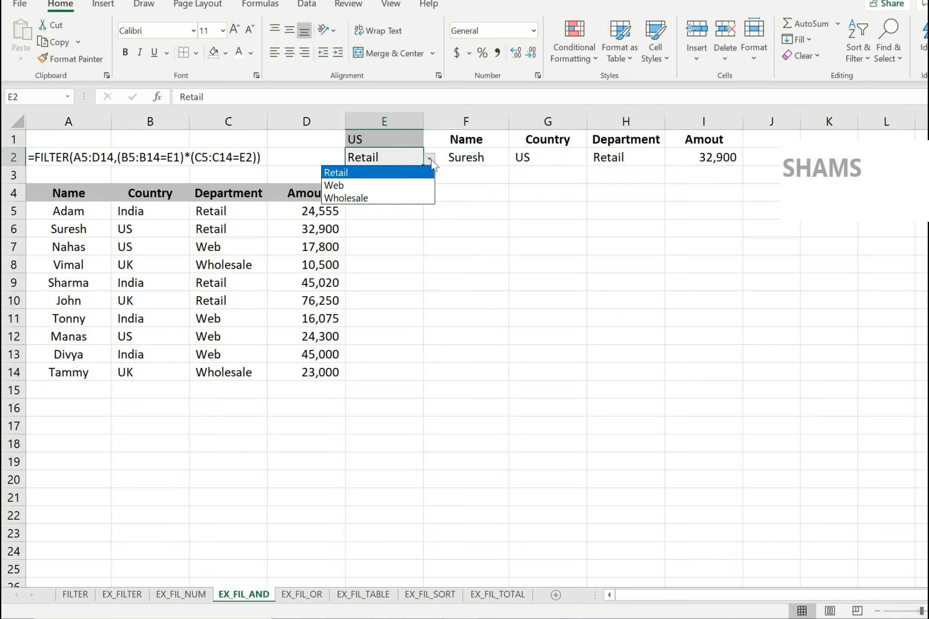
{"action": "left_click", "coordinate": [399, 190]}
{"action": "left_click", "coordinate": [571, 191]}
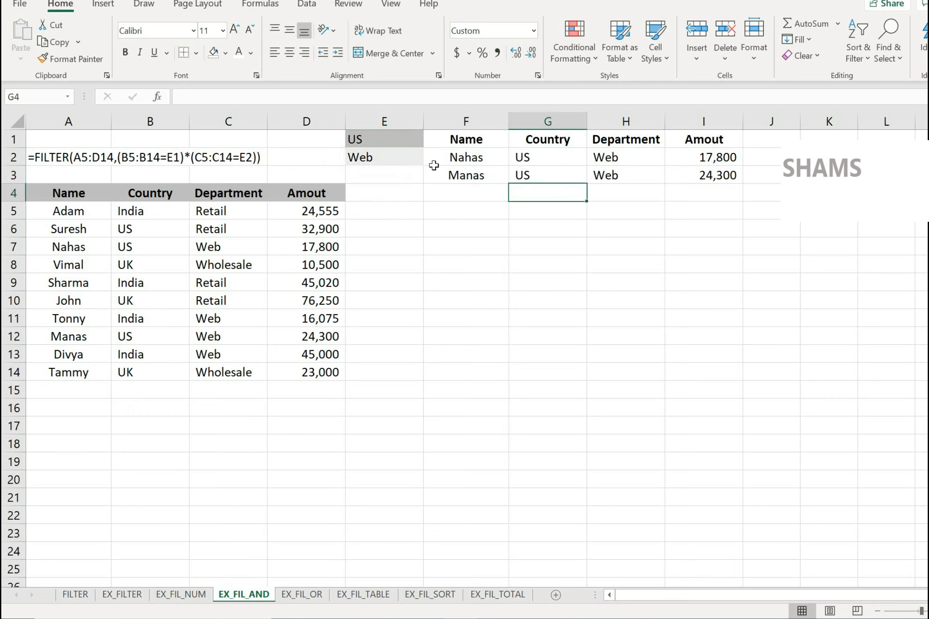
Step: Set the department criterion in E2 to Wholesale and select the formula result in F2
{"action": "left_click", "coordinate": [400, 159]}
{"action": "left_click", "coordinate": [429, 159]}
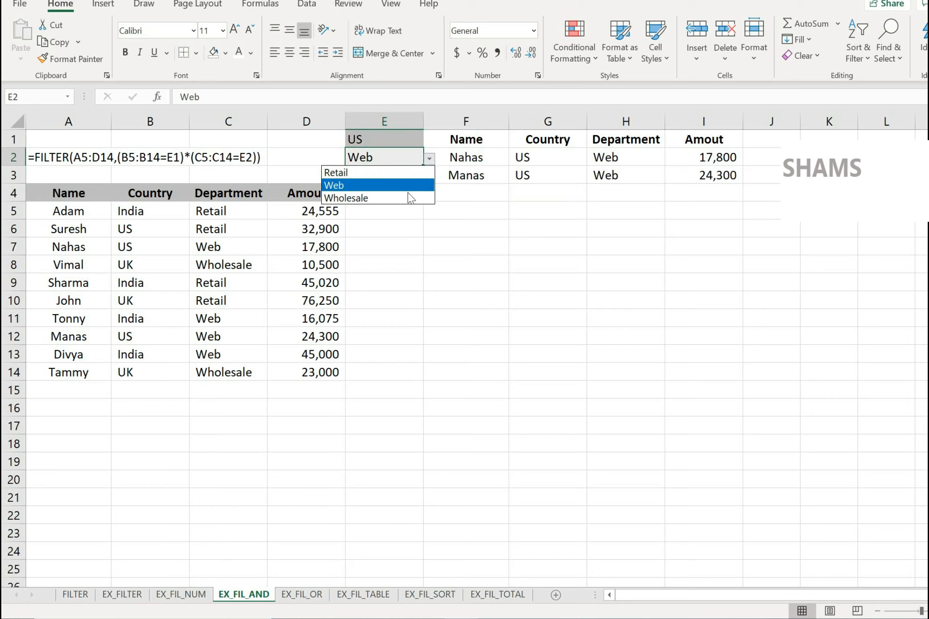
{"action": "left_click", "coordinate": [411, 198]}
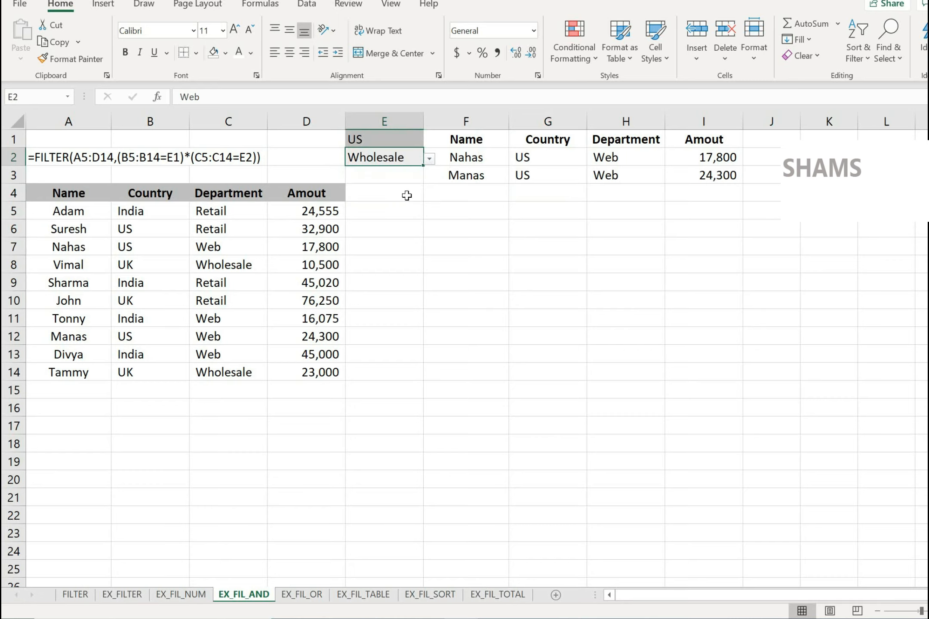
{"action": "left_click", "coordinate": [468, 160]}
Step: Check the departments of the US rows in the source table against the criteria in E1 and E2
{"action": "left_click", "coordinate": [369, 160]}
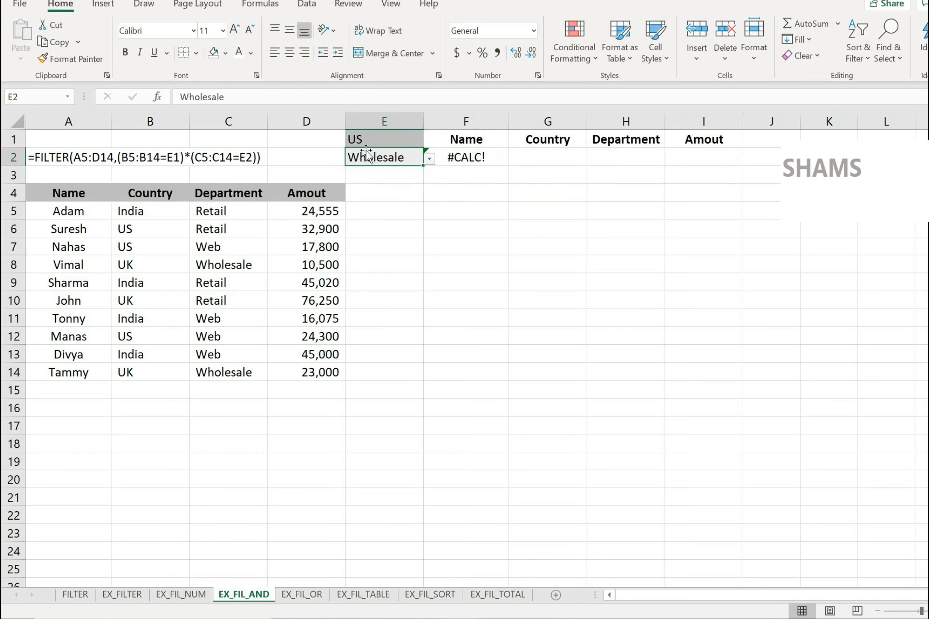
{"action": "left_click_drag", "start_coordinate": [369, 139], "coordinate": [369, 151]}
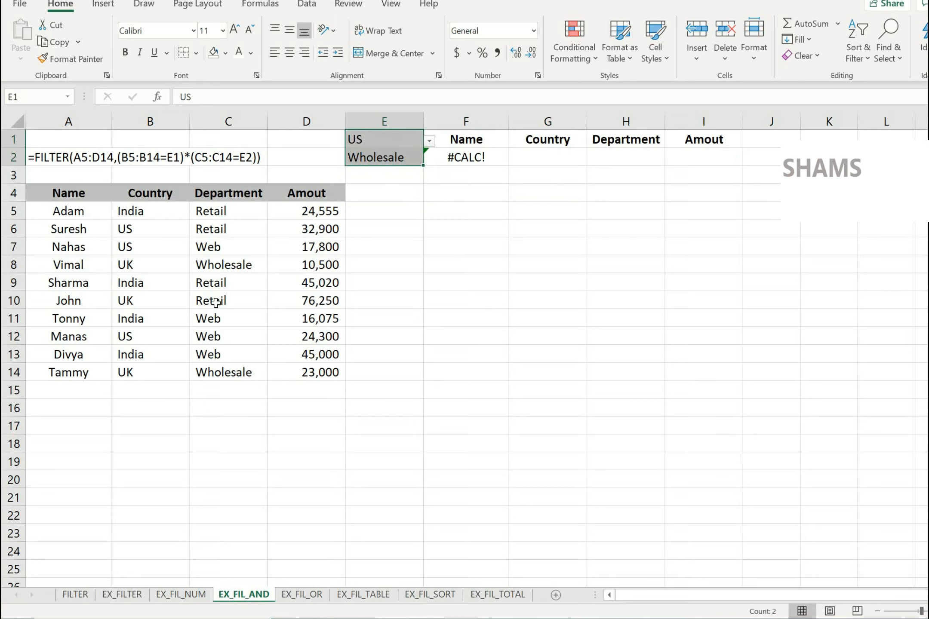
{"action": "left_click", "coordinate": [215, 302]}
{"action": "left_click", "coordinate": [365, 143]}
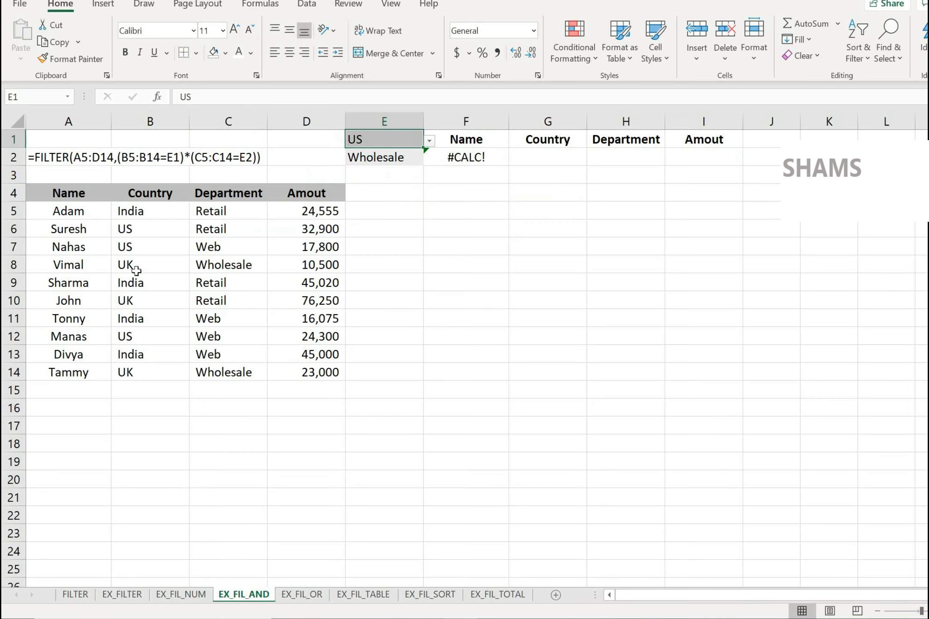
{"action": "left_click_drag", "start_coordinate": [154, 229], "coordinate": [215, 246]}
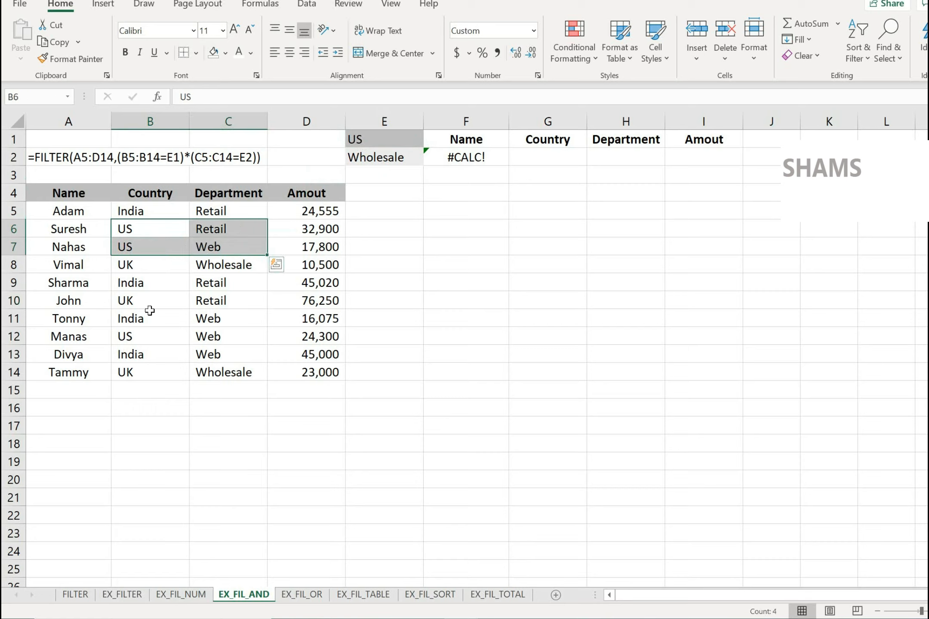
{"action": "left_click_drag", "start_coordinate": [133, 335], "coordinate": [210, 336]}
{"action": "left_click", "coordinate": [433, 288]}
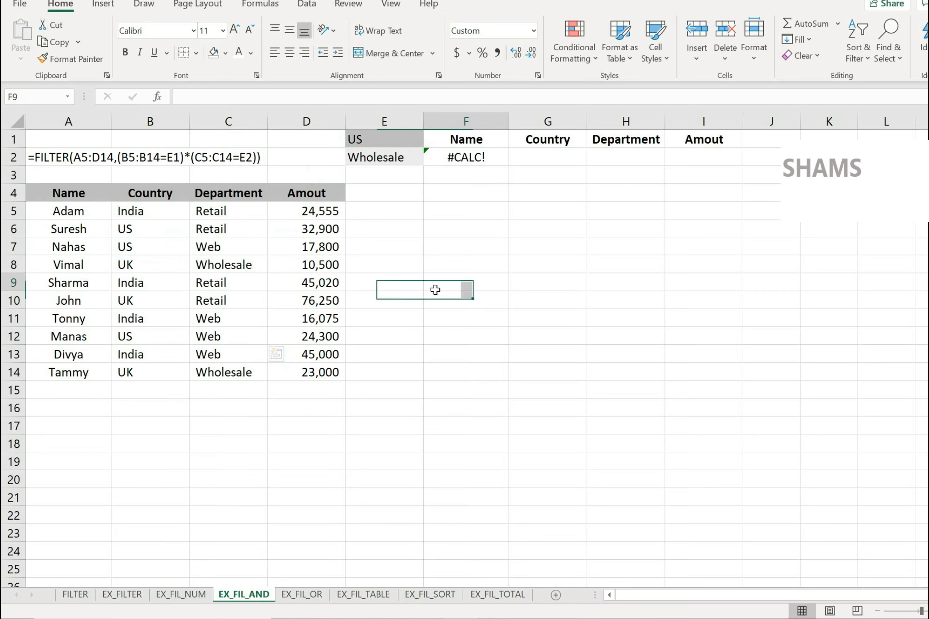
Step: Add "not found" as the if_empty argument of the FILTER formula in F2 and enter it
{"action": "left_click", "coordinate": [449, 158]}
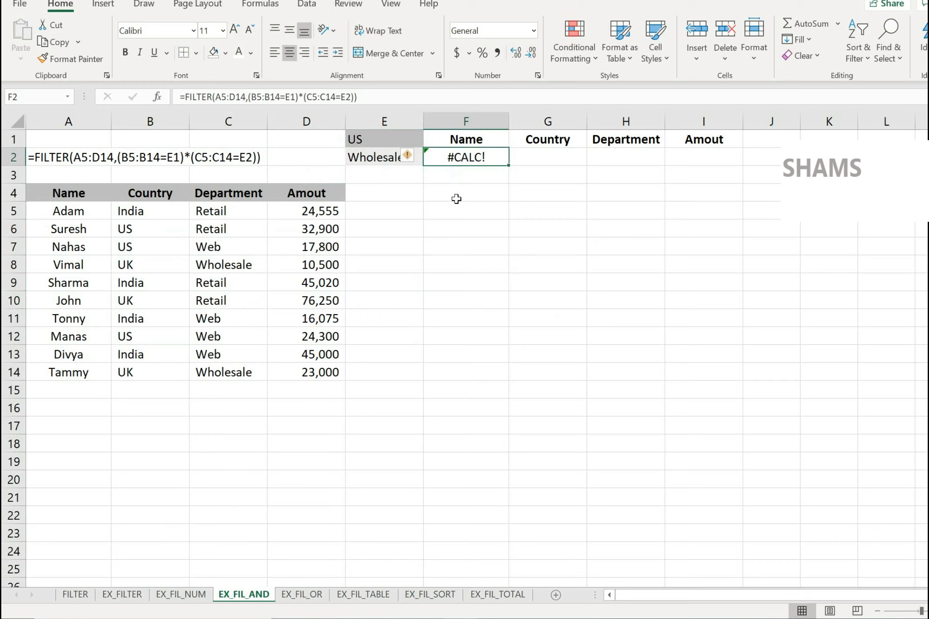
{"action": "left_click", "coordinate": [456, 198]}
{"action": "left_click", "coordinate": [447, 159]}
{"action": "key", "text": "F2"}
{"action": "type", "text": ","}
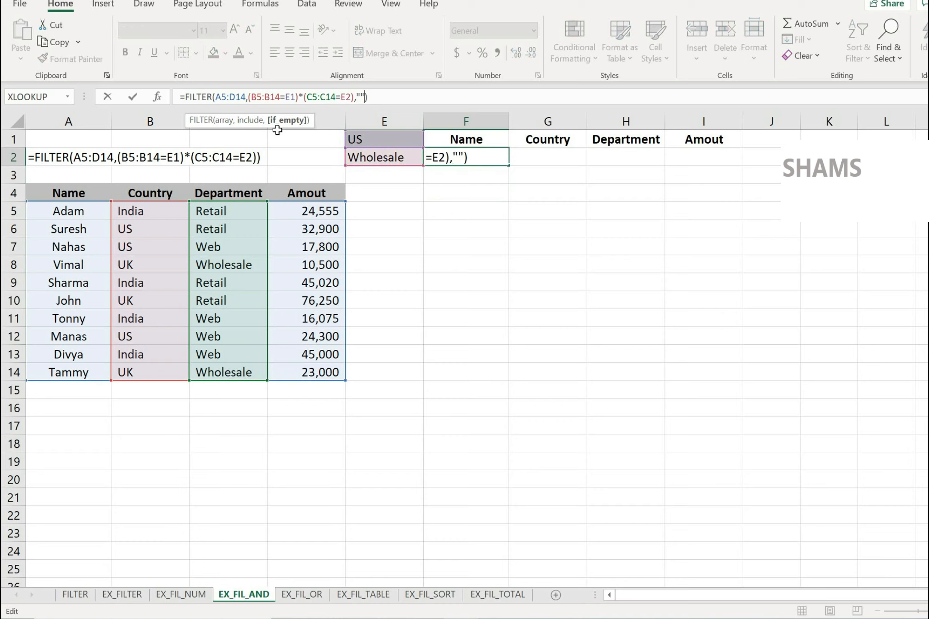
{"action": "key", "text": "BackSpace"}
{"action": "key", "text": "BackSpace"}
{"action": "type", "text": "\"not found"}
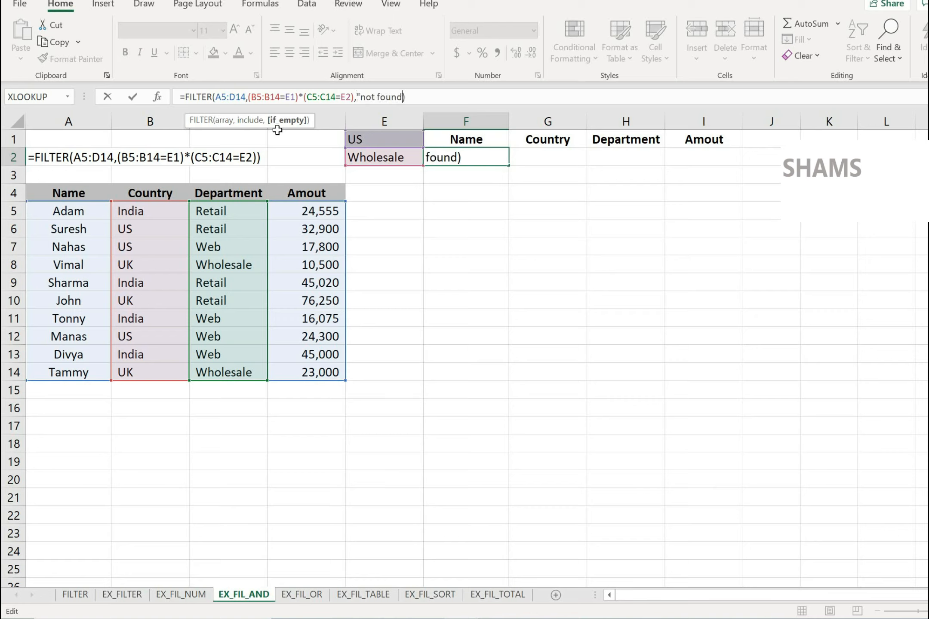
{"action": "key", "text": "Return"}
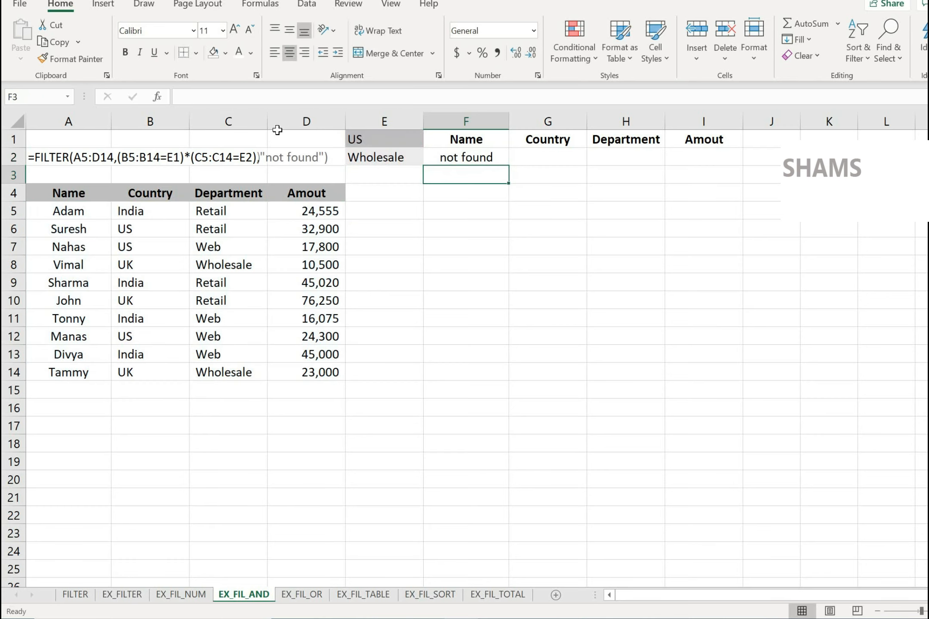
Step: Review the FILTER result in F2 together with its updated formula
{"action": "key", "text": "Up"}
{"action": "left_click", "coordinate": [468, 228]}
{"action": "left_click", "coordinate": [462, 162]}
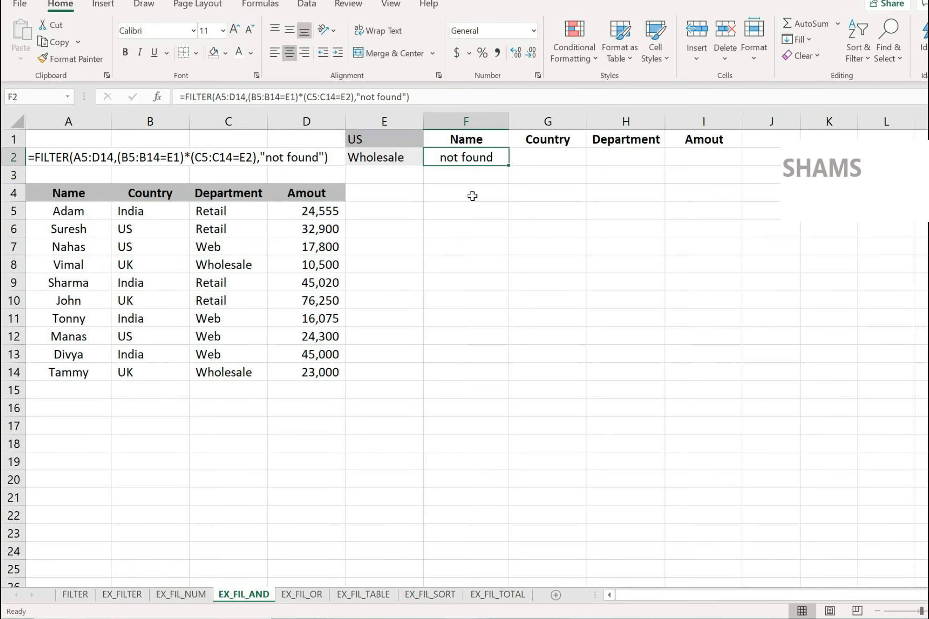
{"action": "left_click", "coordinate": [461, 247]}
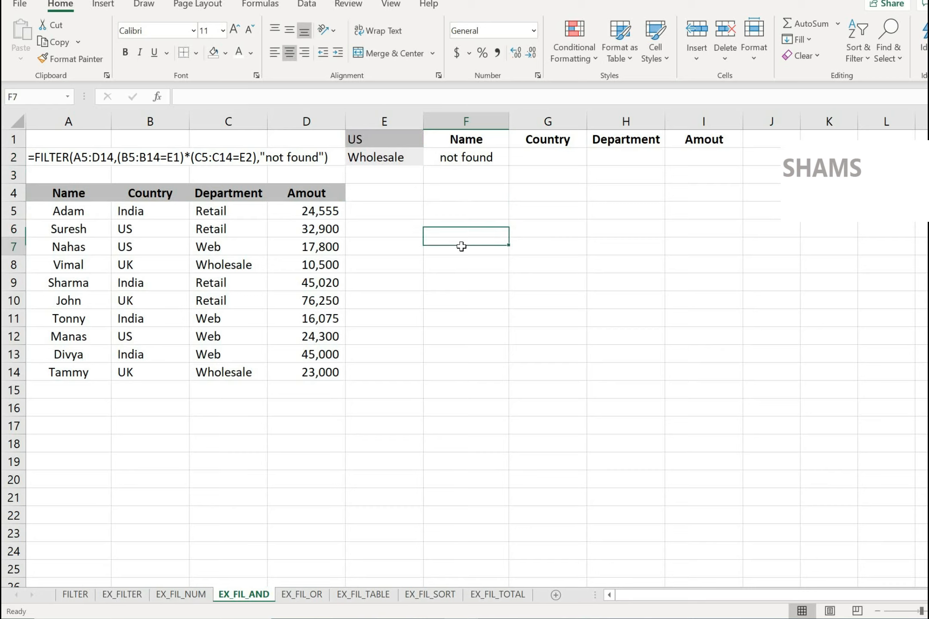
{"action": "left_click", "coordinate": [461, 159]}
{"action": "left_click", "coordinate": [433, 209]}
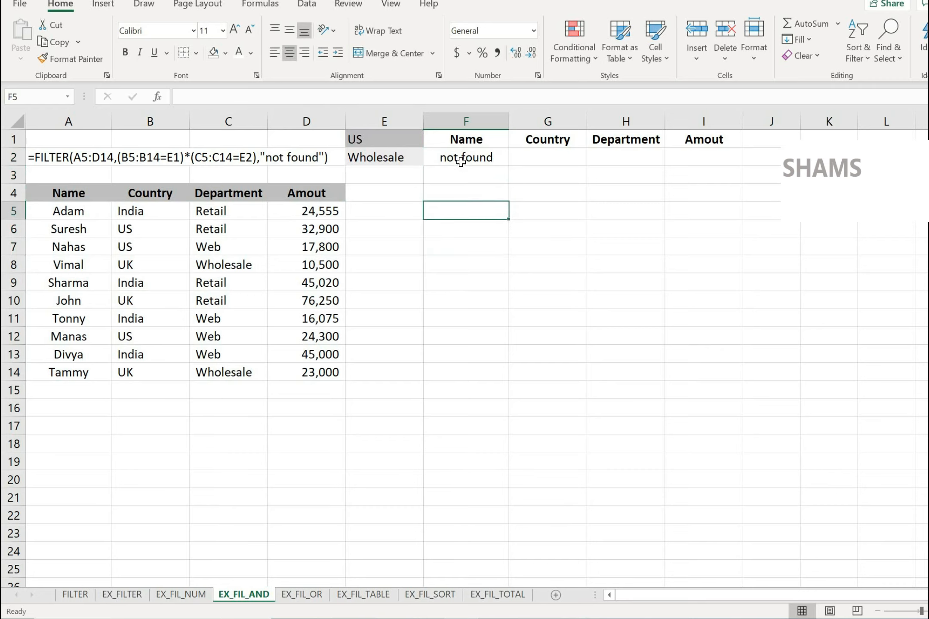
Step: Set the country criterion in E1 to India and the department criterion in E2 to Web
{"action": "left_click", "coordinate": [460, 161]}
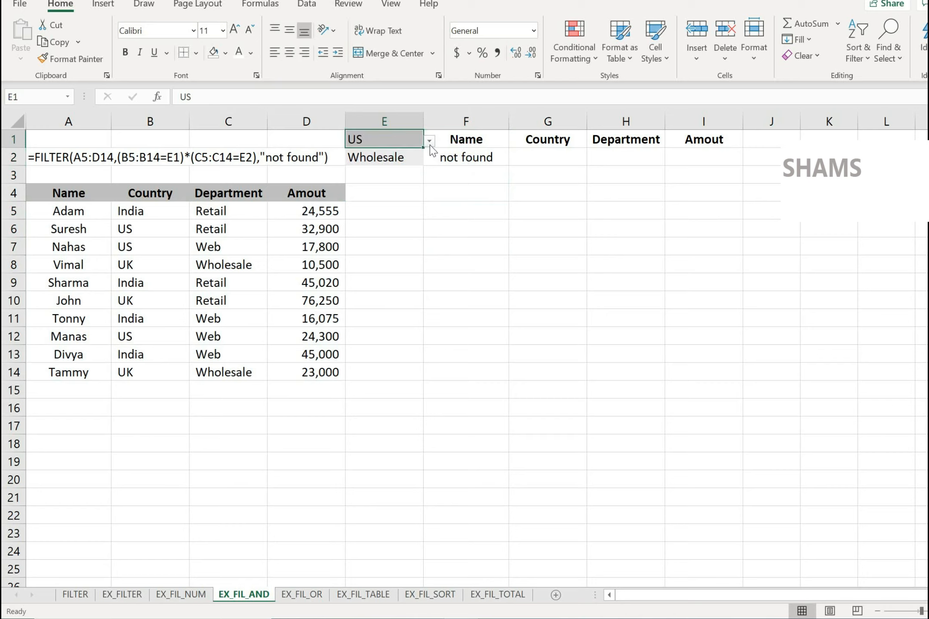
{"action": "left_click", "coordinate": [429, 141]}
{"action": "left_click", "coordinate": [378, 152]}
{"action": "left_click", "coordinate": [395, 164]}
{"action": "left_click", "coordinate": [429, 159]}
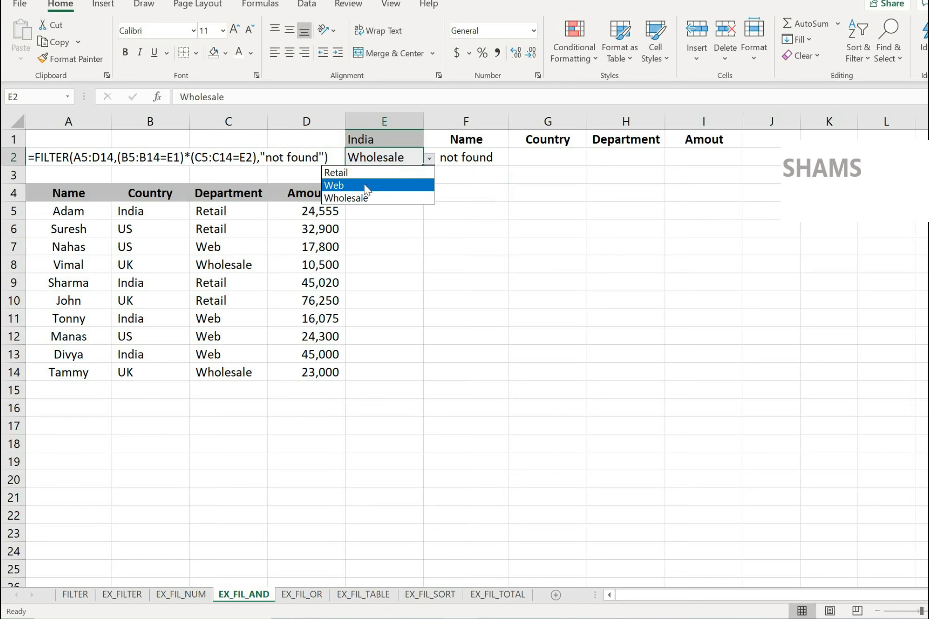
{"action": "left_click", "coordinate": [373, 183]}
{"action": "left_click", "coordinate": [467, 210]}
{"action": "left_click", "coordinate": [476, 227]}
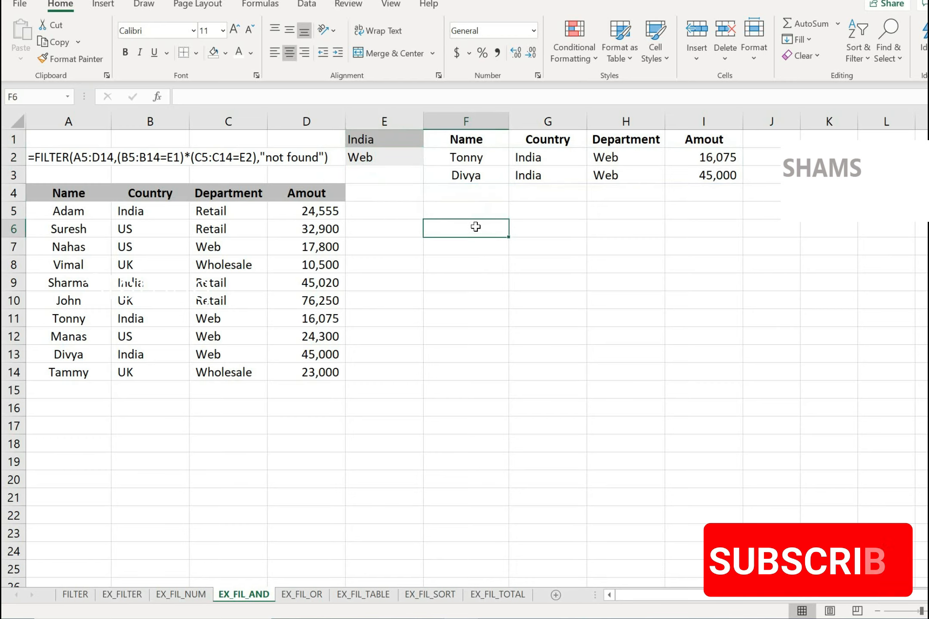
{"action": "left_click", "coordinate": [367, 245]}
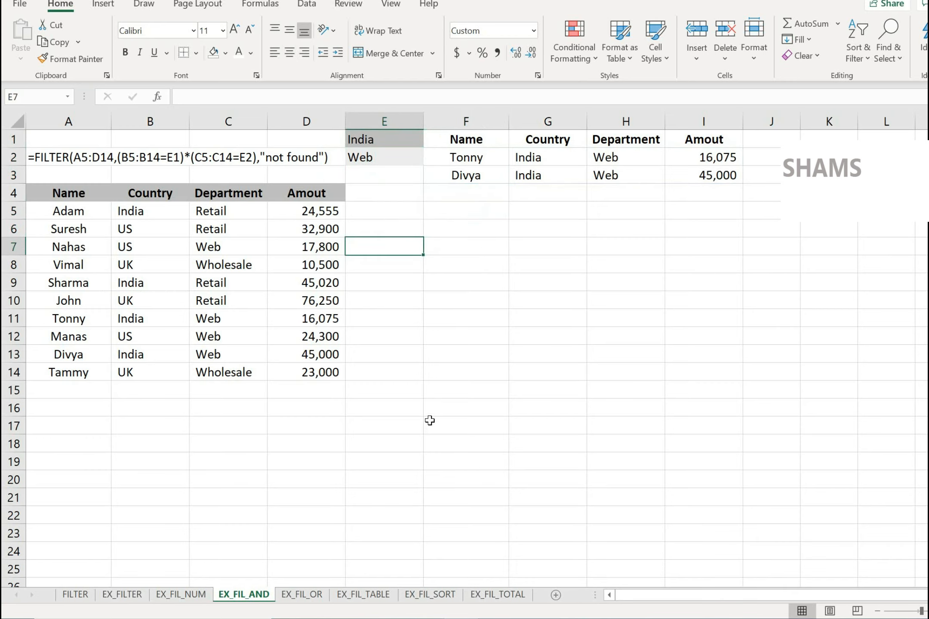
Step: On the EX_FIL_OR sheet, start a FILTER formula in F2 with A5:D14 as the array
{"action": "left_click", "coordinate": [310, 596]}
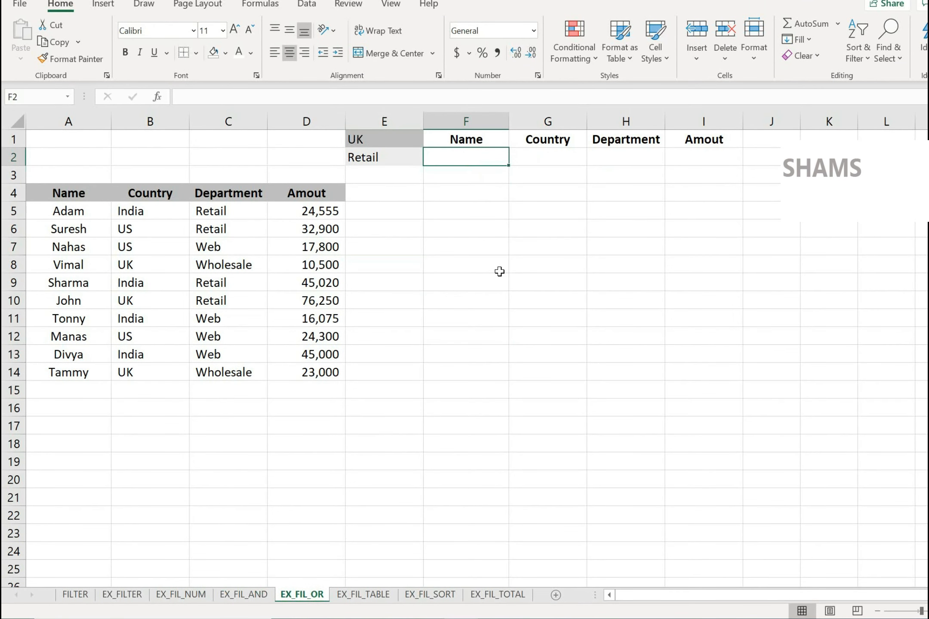
{"action": "type", "text": "="}
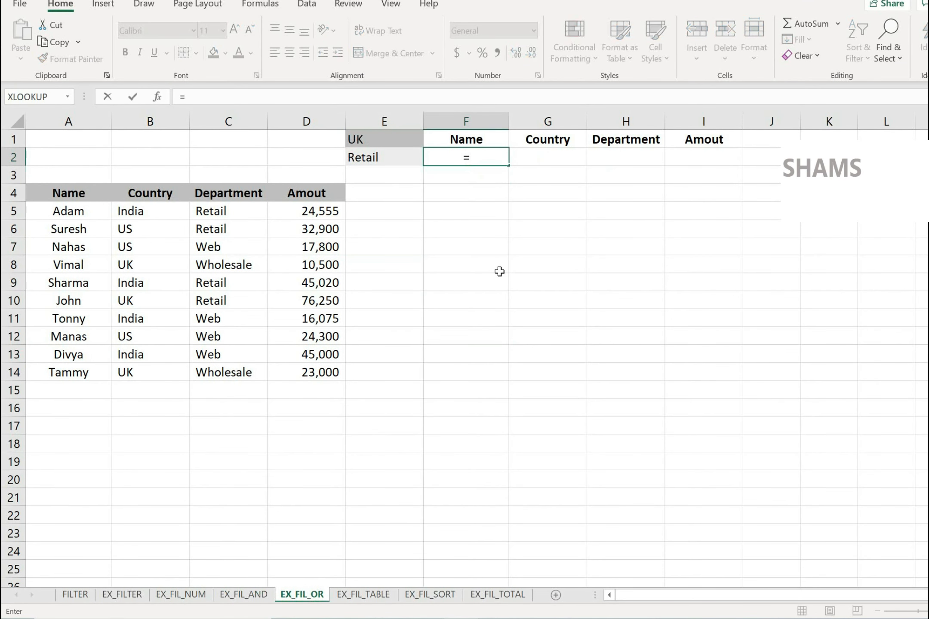
{"action": "type", "text": "fil"}
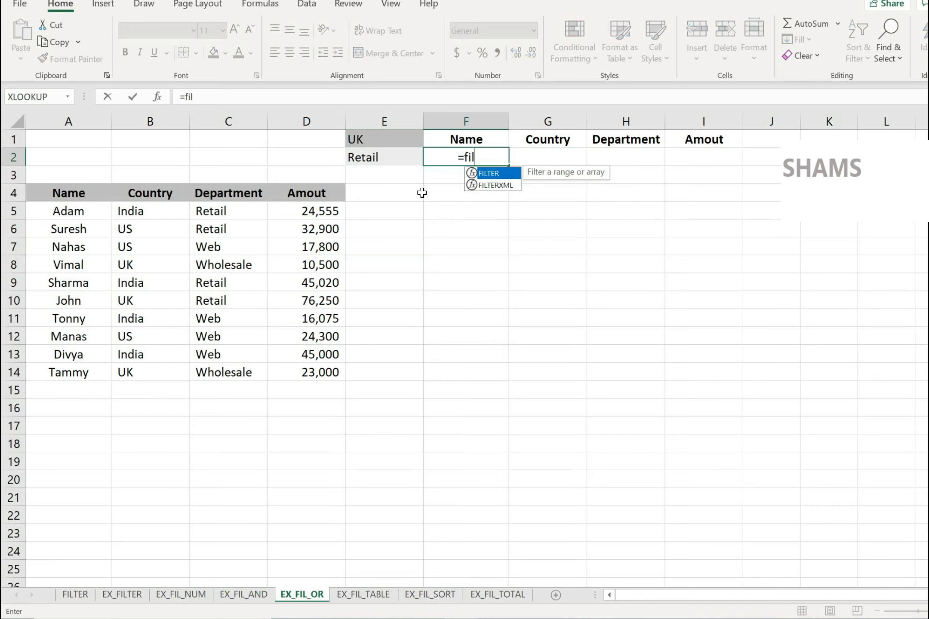
{"action": "key", "text": "Tab"}
{"action": "left_click_drag", "start_coordinate": [58, 209], "coordinate": [277, 373]}
{"action": "type", "text": ","}
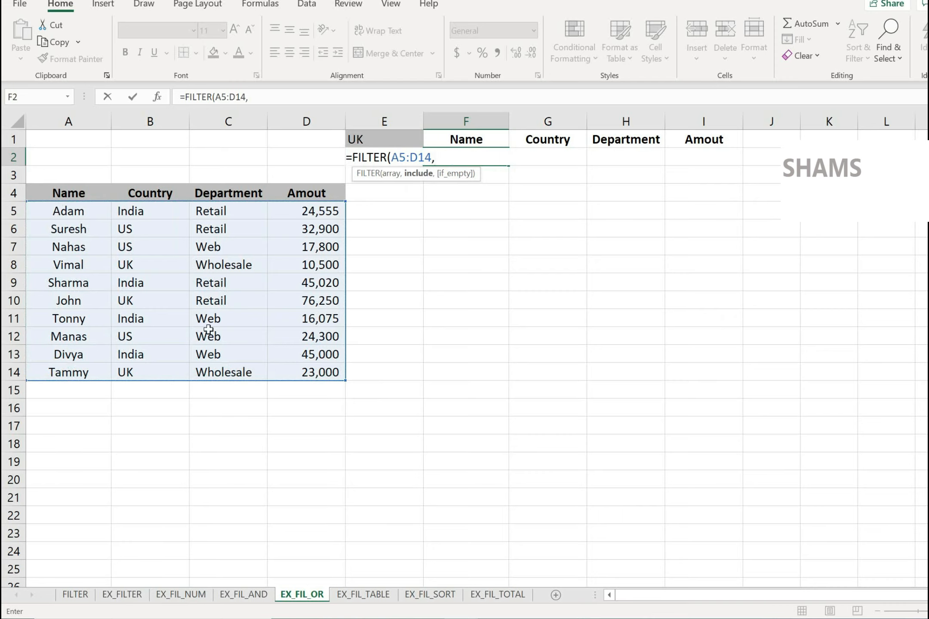
Step: Add the country condition B5:B14=E1 as the include argument and enclose it in parentheses
{"action": "left_click_drag", "start_coordinate": [158, 210], "coordinate": [162, 365]}
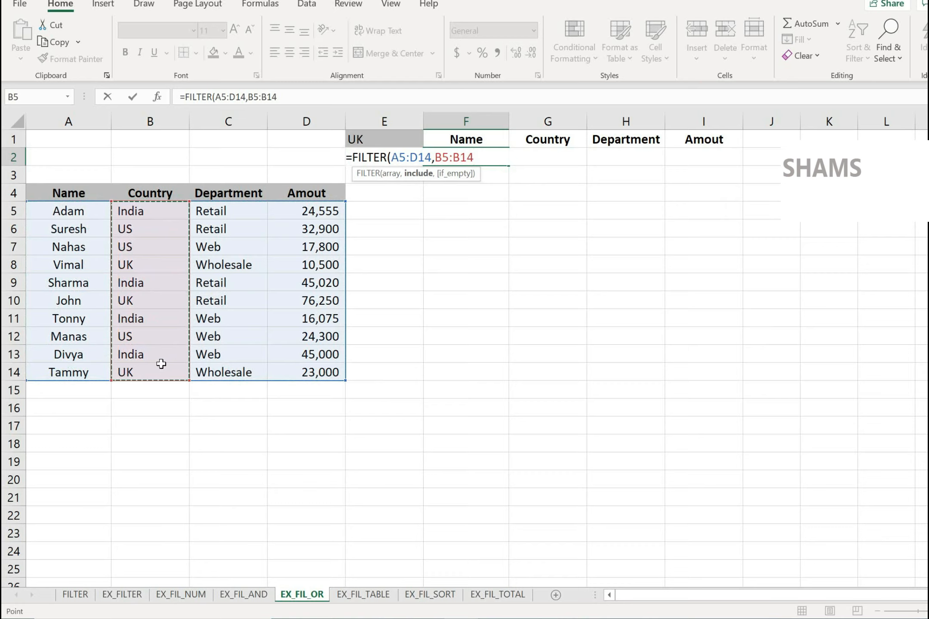
{"action": "type", "text": "="}
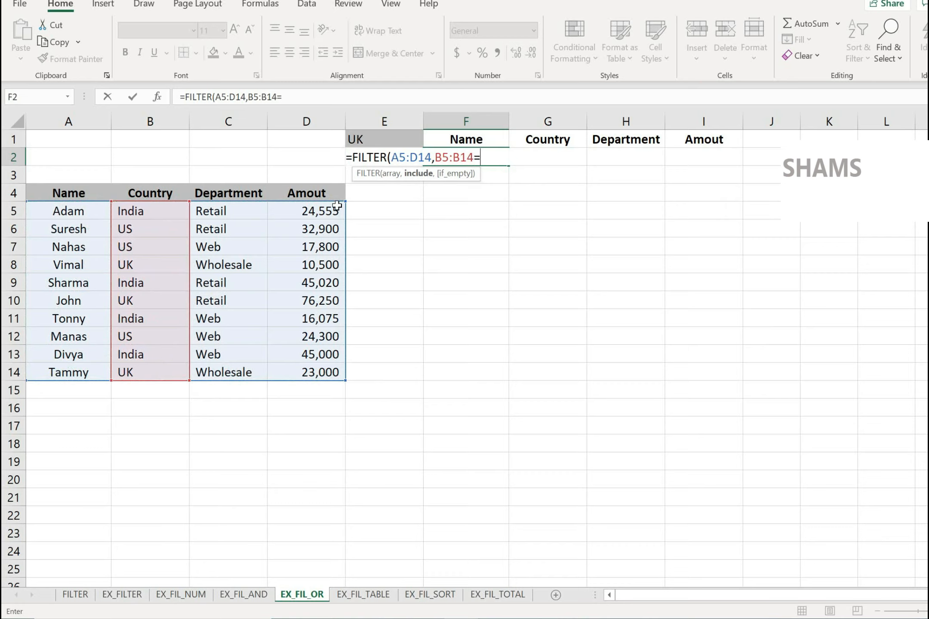
{"action": "left_click", "coordinate": [377, 139]}
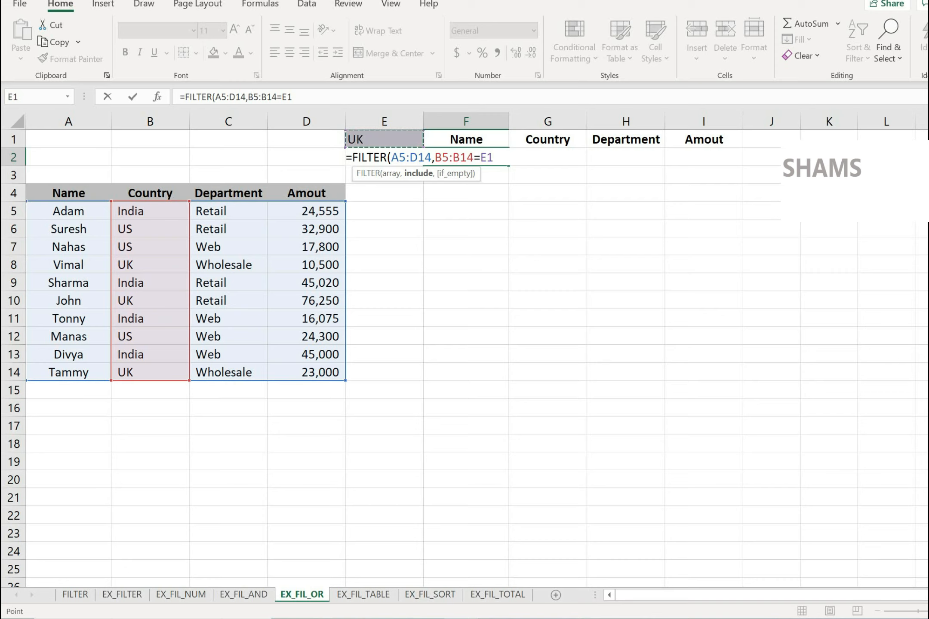
{"action": "left_click", "coordinate": [248, 97]}
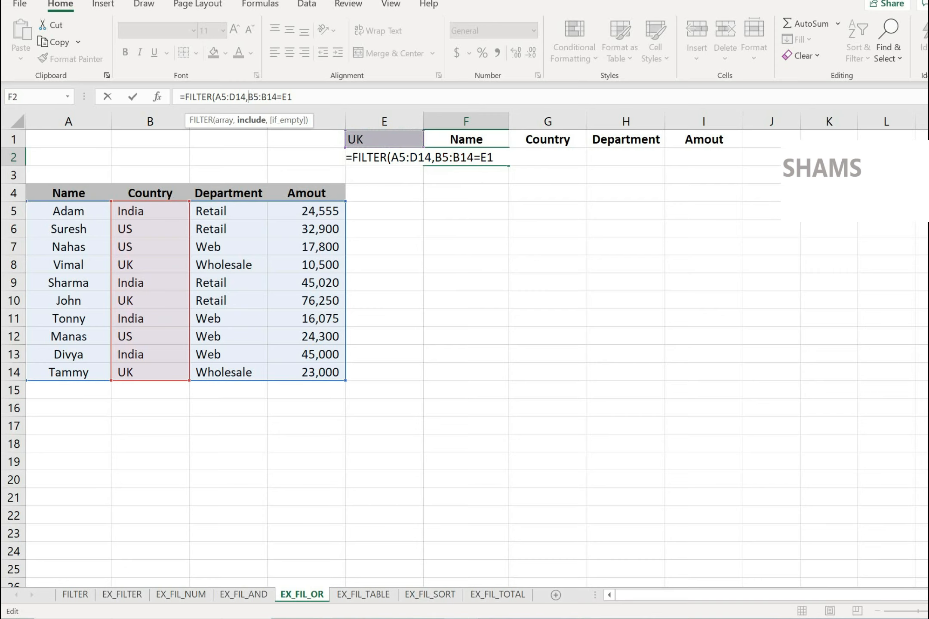
{"action": "type", "text": "("}
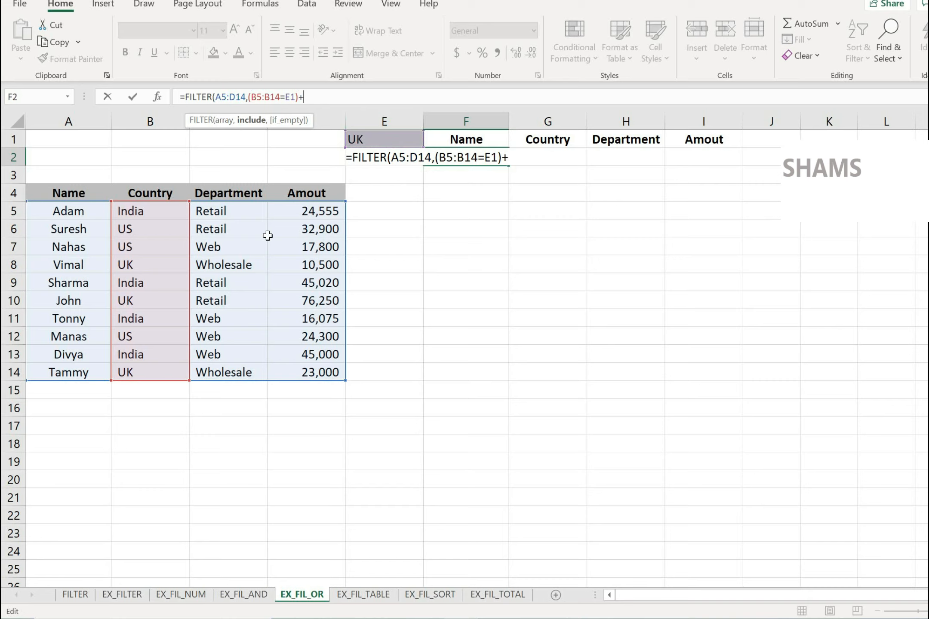
Step: Complete the OR logic by adding +(C5:C14=E2) to the country condition and enter the FILTER formula
{"action": "left_click_drag", "start_coordinate": [234, 209], "coordinate": [243, 370]}
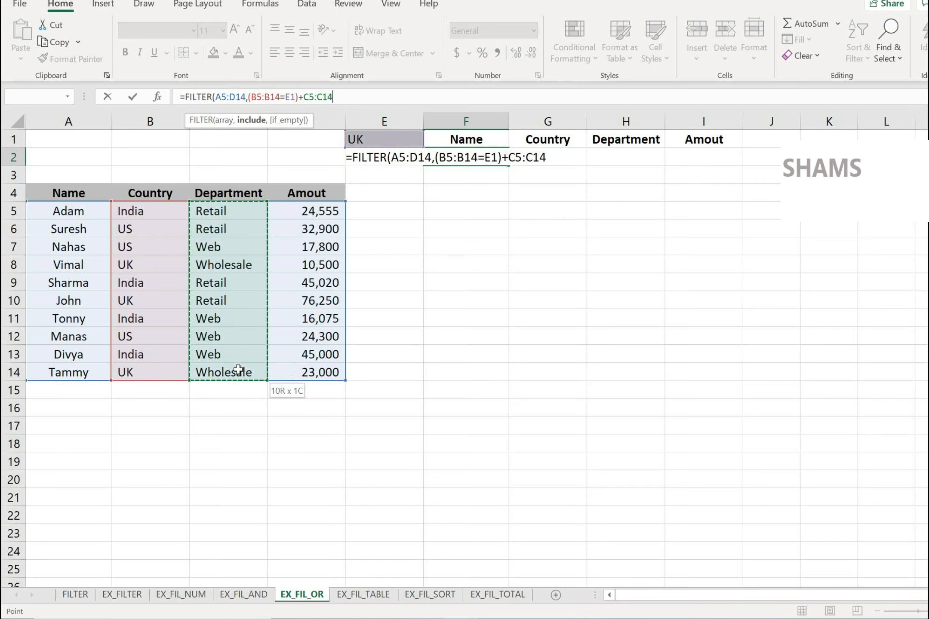
{"action": "key", "text": "F2"}
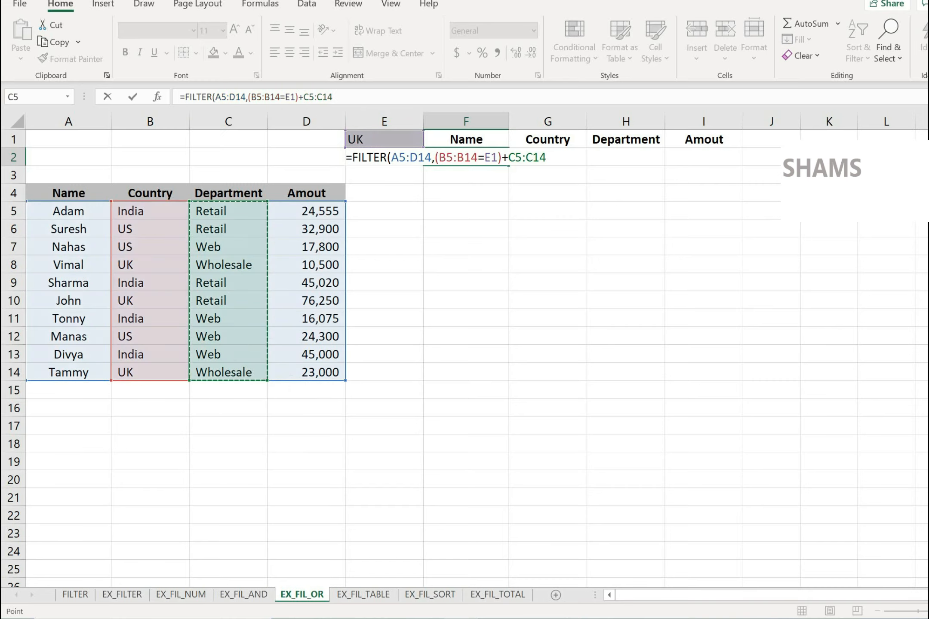
{"action": "type", "text": "("}
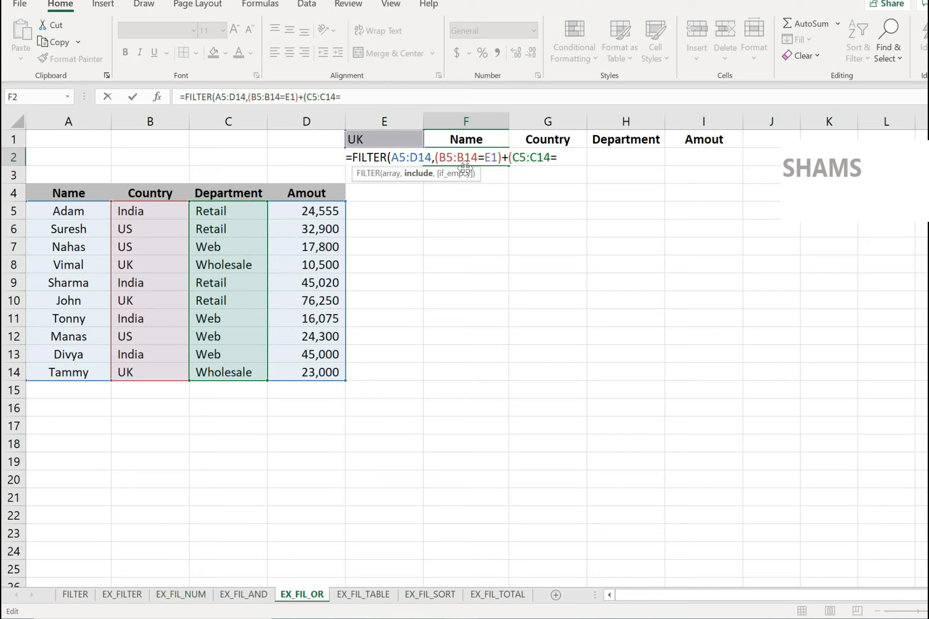
{"action": "left_click", "coordinate": [333, 154]}
{"action": "key", "text": "Right"}
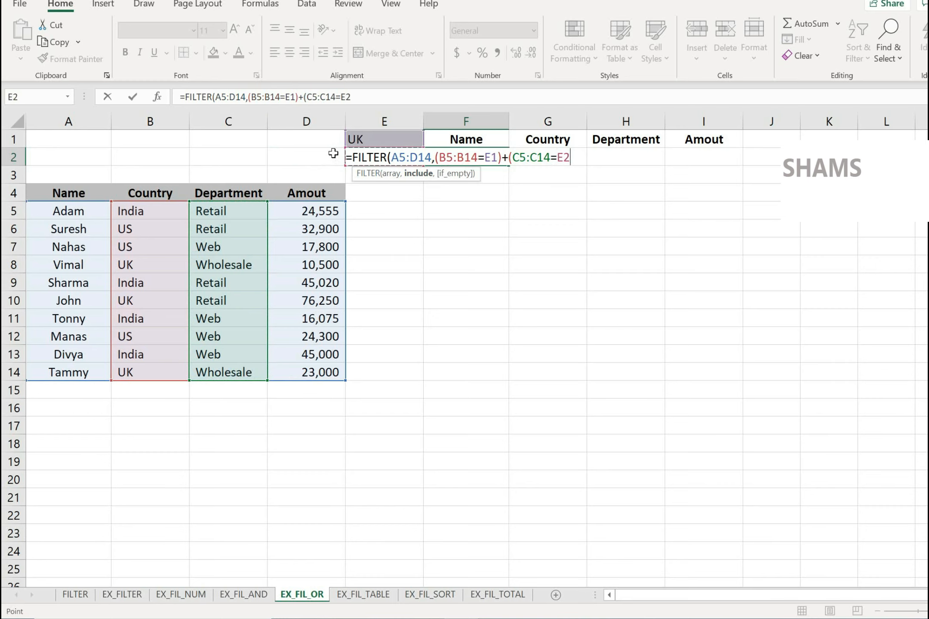
{"action": "type", "text": "))"}
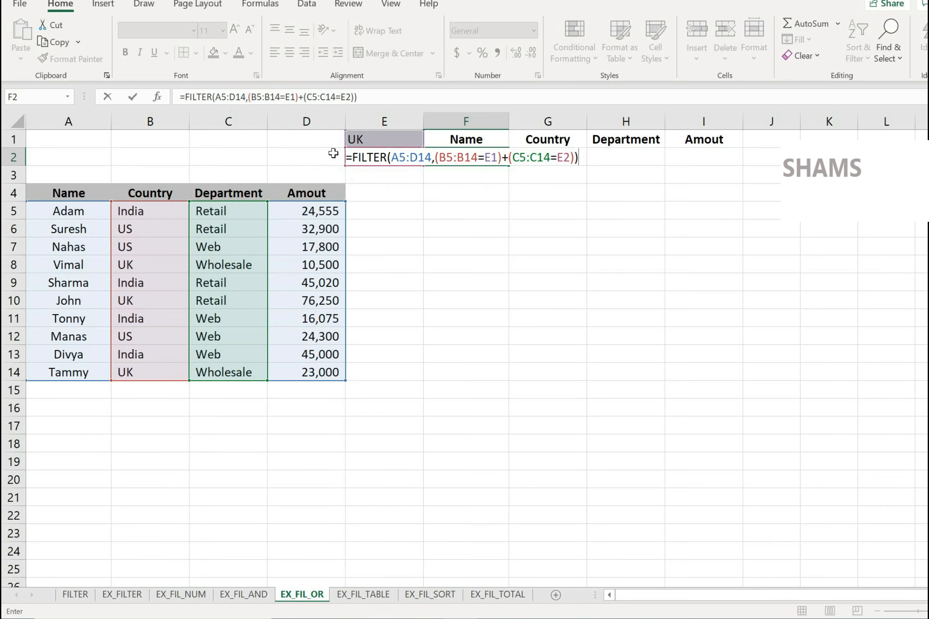
{"action": "key", "text": "Return"}
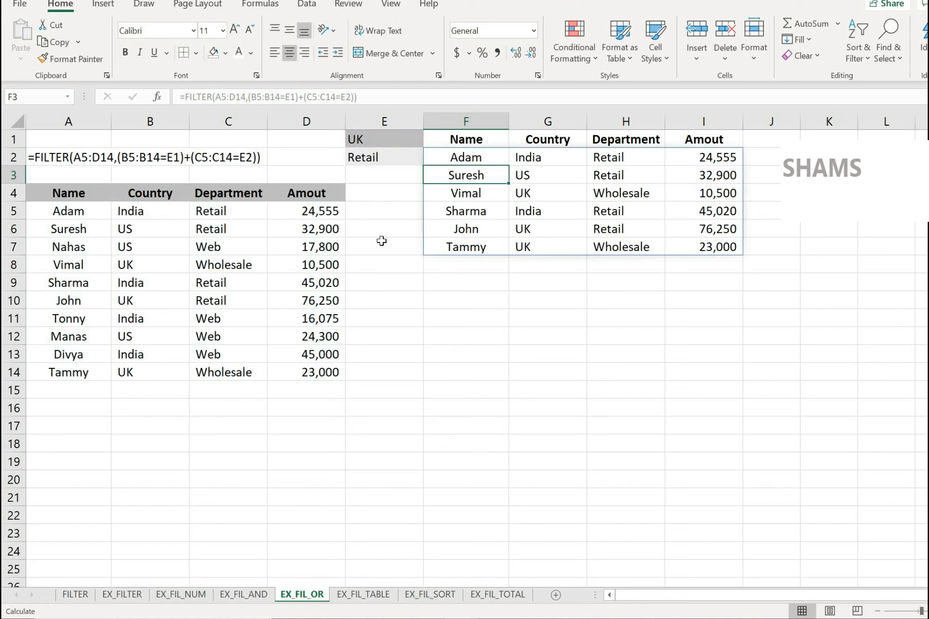
Step: Compare the departments and countries of the filtered rows with the criteria in E1 and E2
{"action": "left_click", "coordinate": [385, 153]}
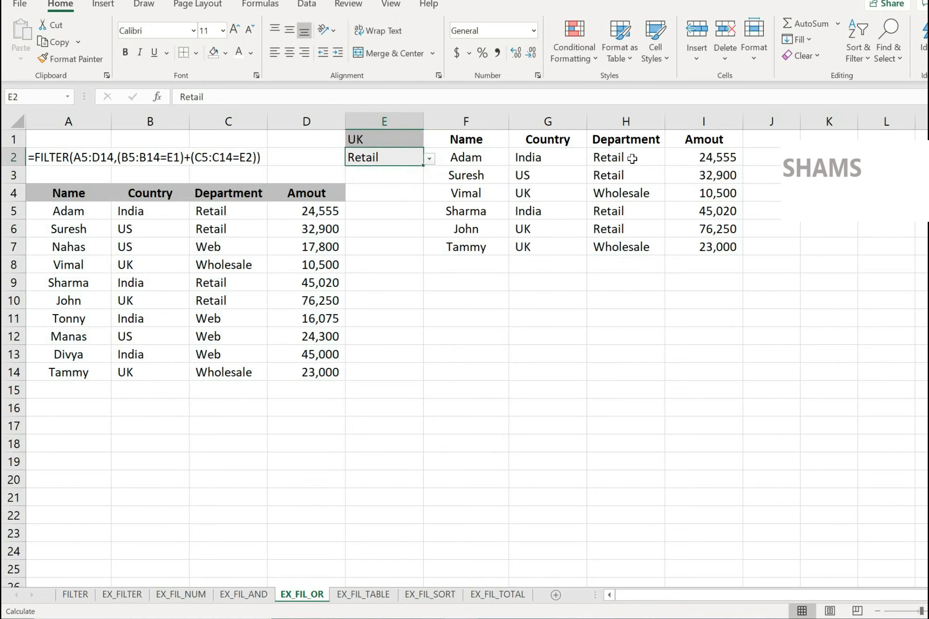
{"action": "left_click_drag", "start_coordinate": [632, 158], "coordinate": [630, 173]}
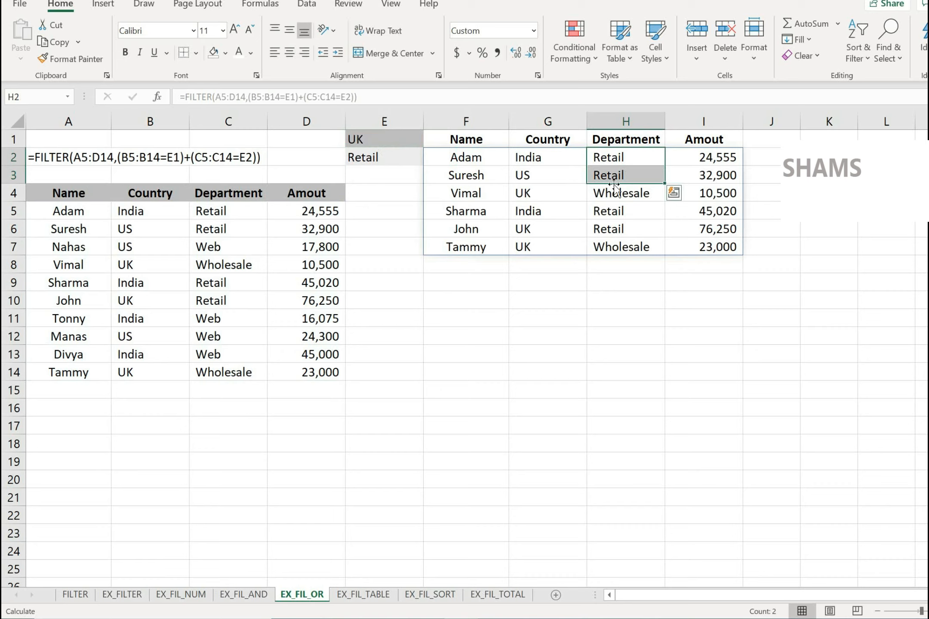
{"action": "left_click", "coordinate": [536, 193]}
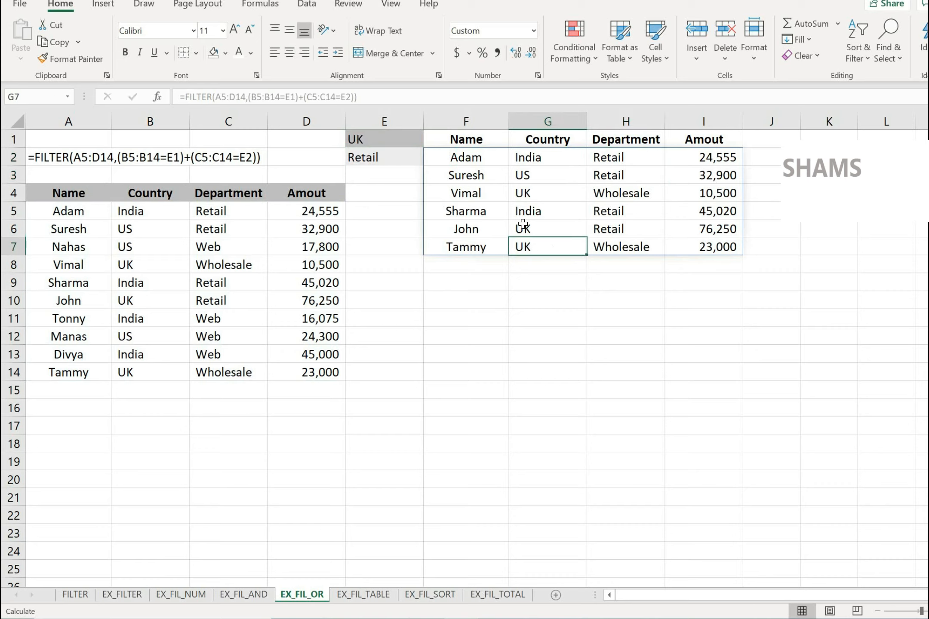
Step: Set the department criterion in E2 to Web and inspect the filtered rows
{"action": "left_click", "coordinate": [414, 156]}
{"action": "left_click", "coordinate": [429, 159]}
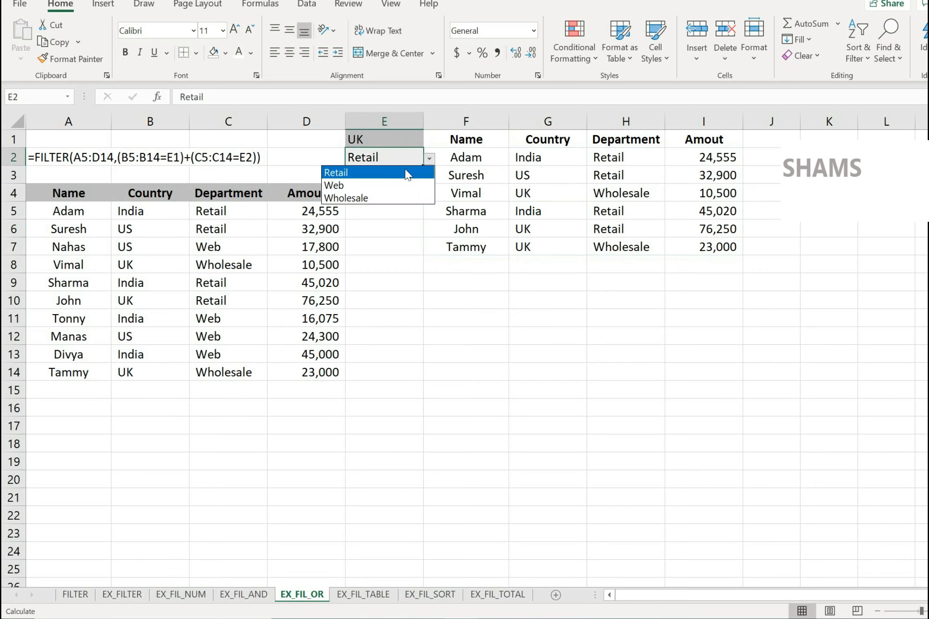
{"action": "left_click", "coordinate": [375, 187]}
{"action": "left_click", "coordinate": [555, 266]}
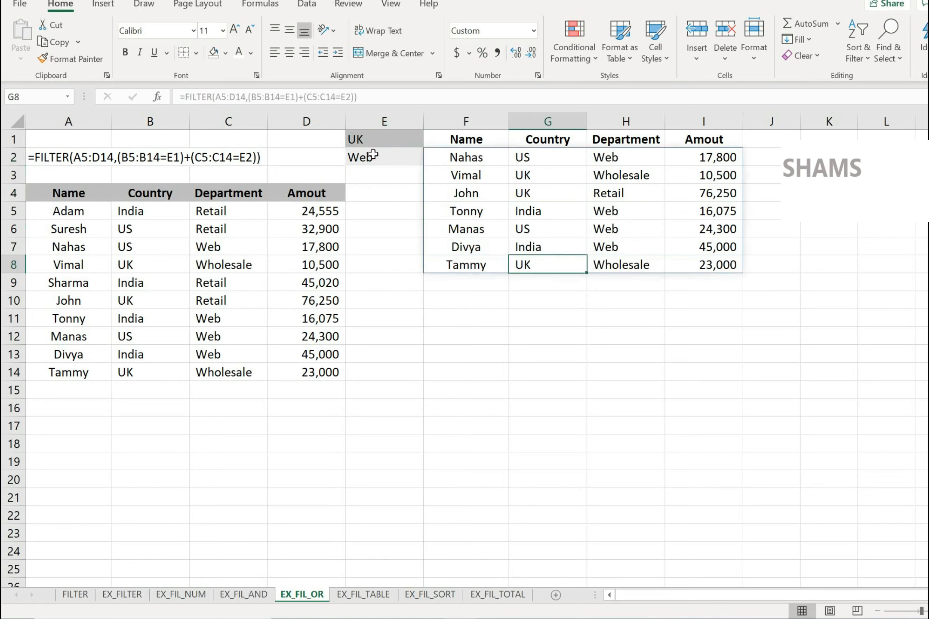
Step: Set the country criterion in E1 to India and review the result alongside the OR formula
{"action": "left_click", "coordinate": [369, 139]}
{"action": "left_click", "coordinate": [429, 141]}
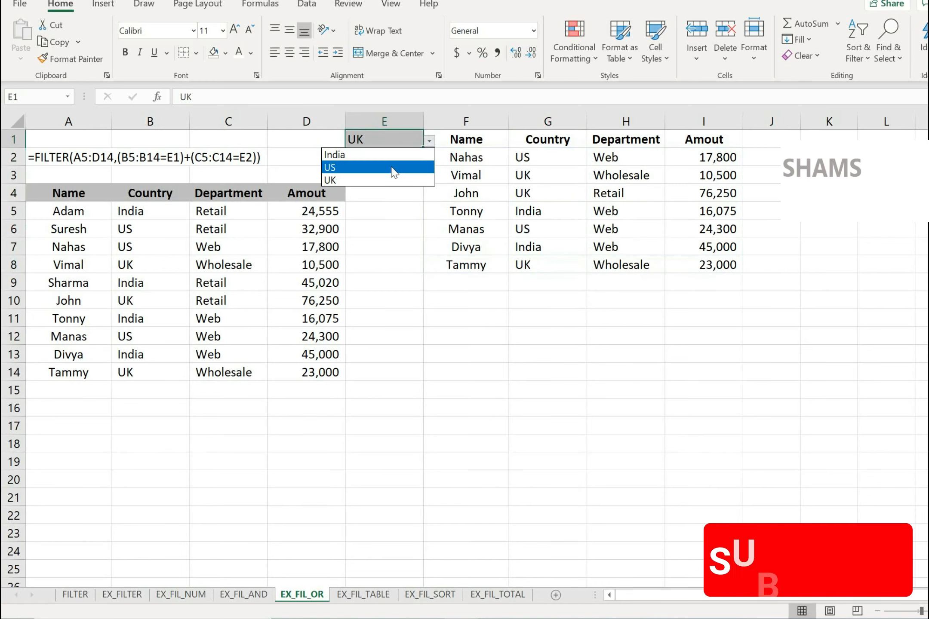
{"action": "left_click", "coordinate": [374, 154]}
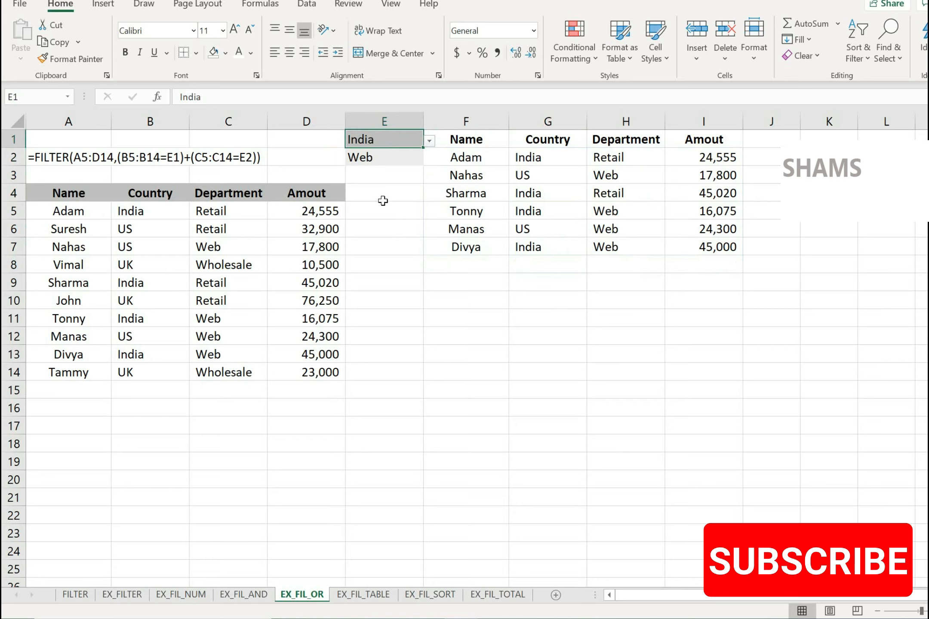
{"action": "left_click", "coordinate": [382, 195]}
{"action": "left_click", "coordinate": [50, 161]}
{"action": "left_click", "coordinate": [369, 246]}
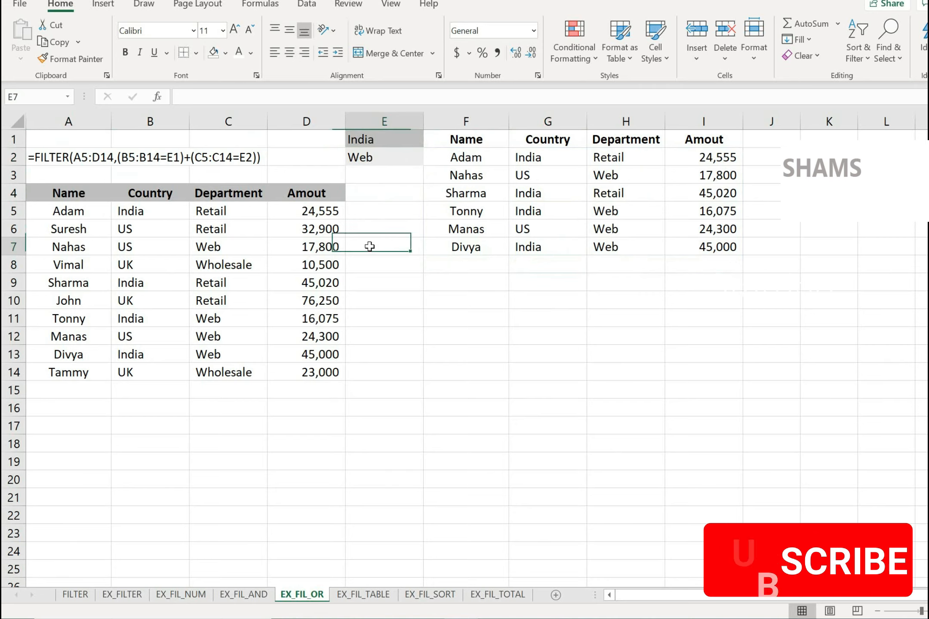
{"action": "left_click", "coordinate": [381, 174]}
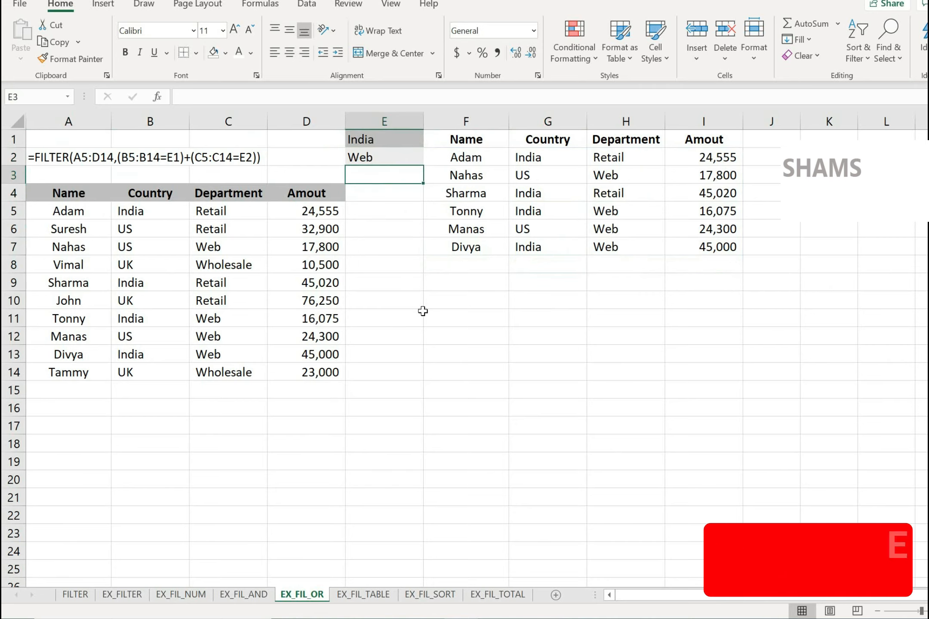
Step: Switch to the EX_FIL_TABLE sheet and examine its source table and the criterion cells D1 and D2
{"action": "left_click", "coordinate": [364, 595]}
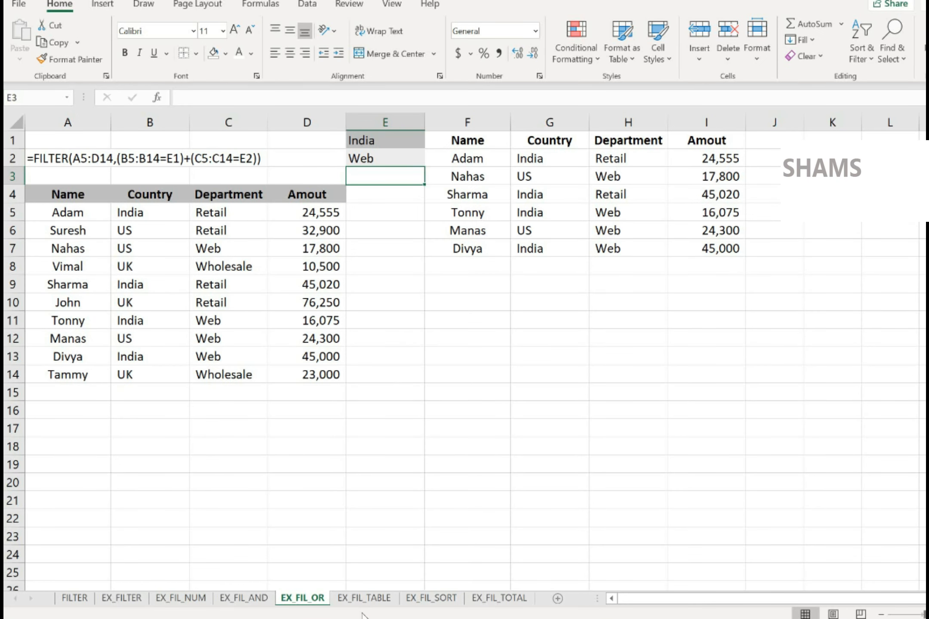
{"action": "left_click", "coordinate": [363, 598]}
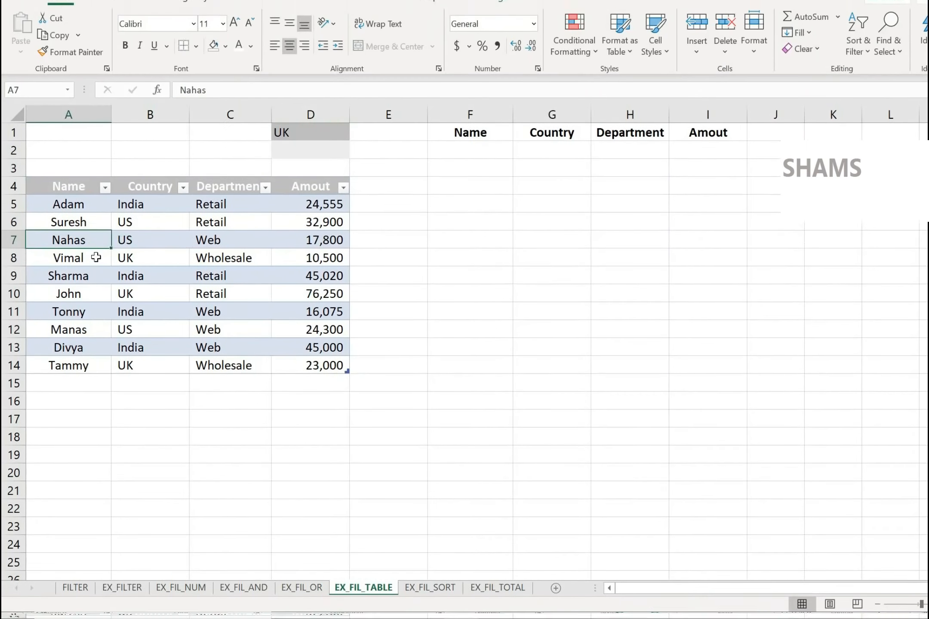
{"action": "left_click", "coordinate": [192, 252]}
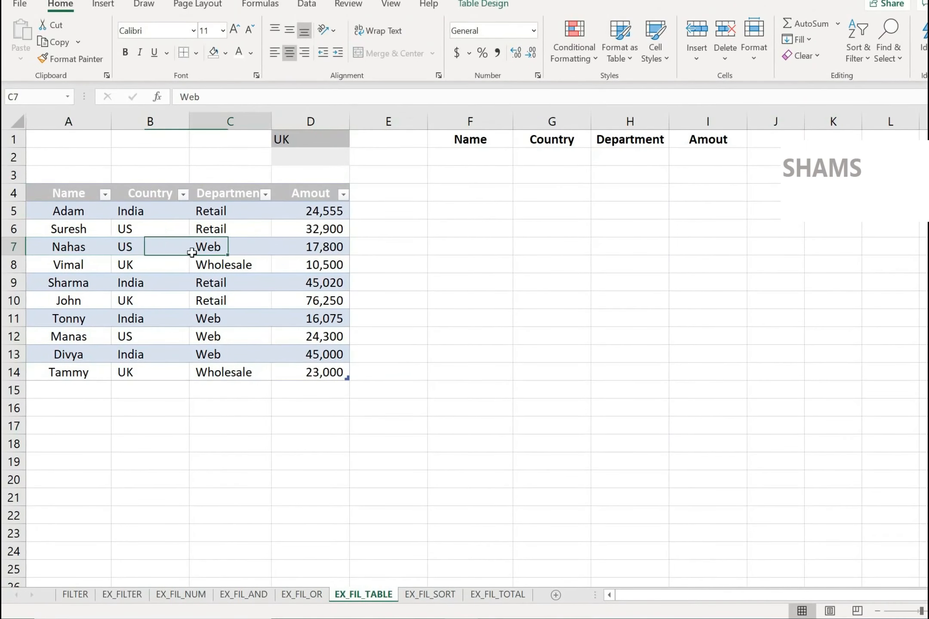
{"action": "left_click", "coordinate": [95, 212]}
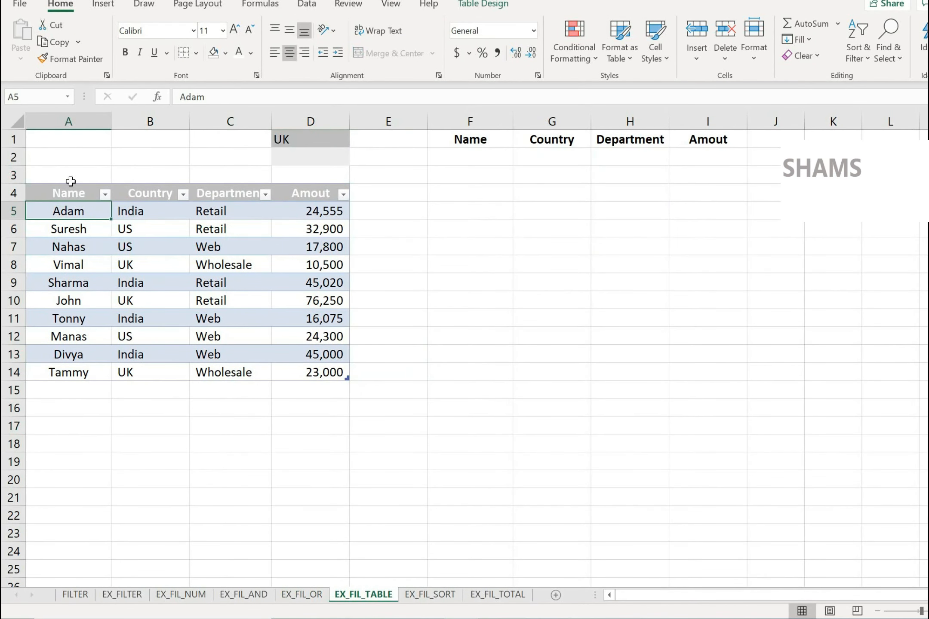
{"action": "left_click", "coordinate": [294, 159]}
{"action": "left_click", "coordinate": [300, 137]}
Step: Select the whole source table A4:D14 and check its table name in the table design settings
{"action": "left_click", "coordinate": [99, 247]}
{"action": "left_click", "coordinate": [67, 211]}
{"action": "left_click", "coordinate": [92, 354]}
{"action": "left_click_drag", "start_coordinate": [55, 194], "coordinate": [310, 373]}
{"action": "left_click", "coordinate": [483, 5]}
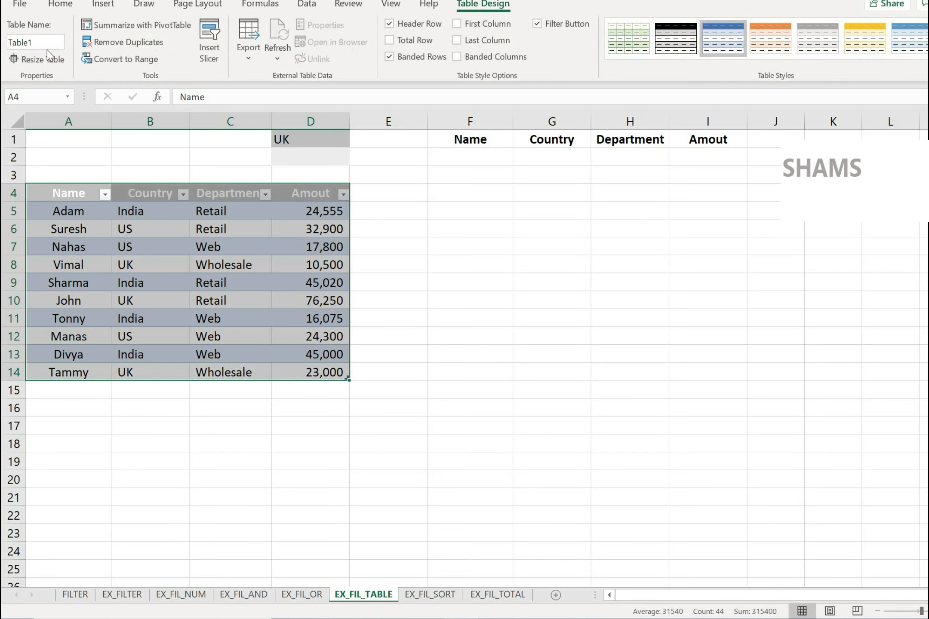
Step: Enter the formula =FILTER(Table1,Table1[Country]=D1) in F2 to extract the table rows matching the country criterion
{"action": "left_click", "coordinate": [476, 154]}
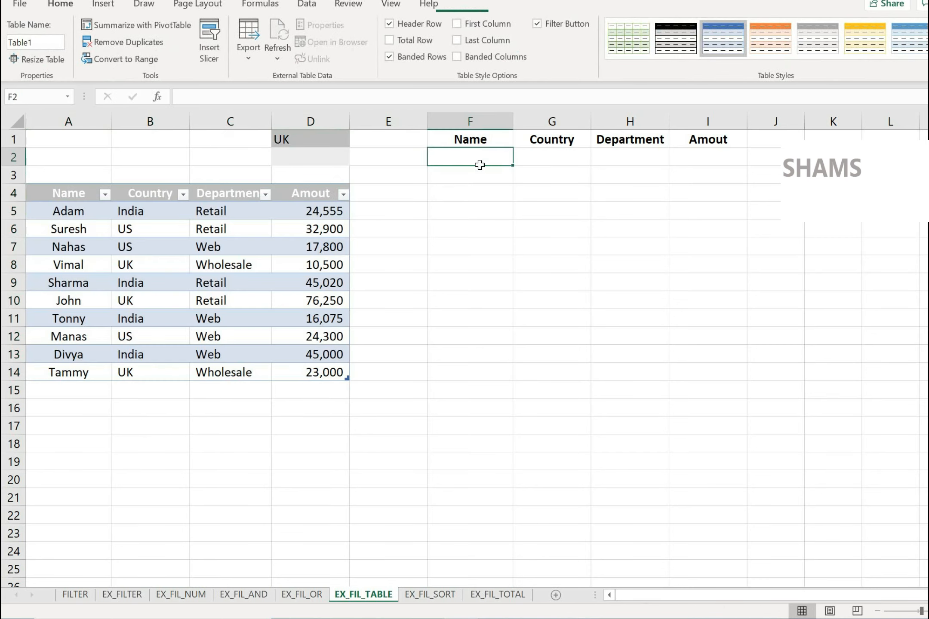
{"action": "type", "text": "=fu"}
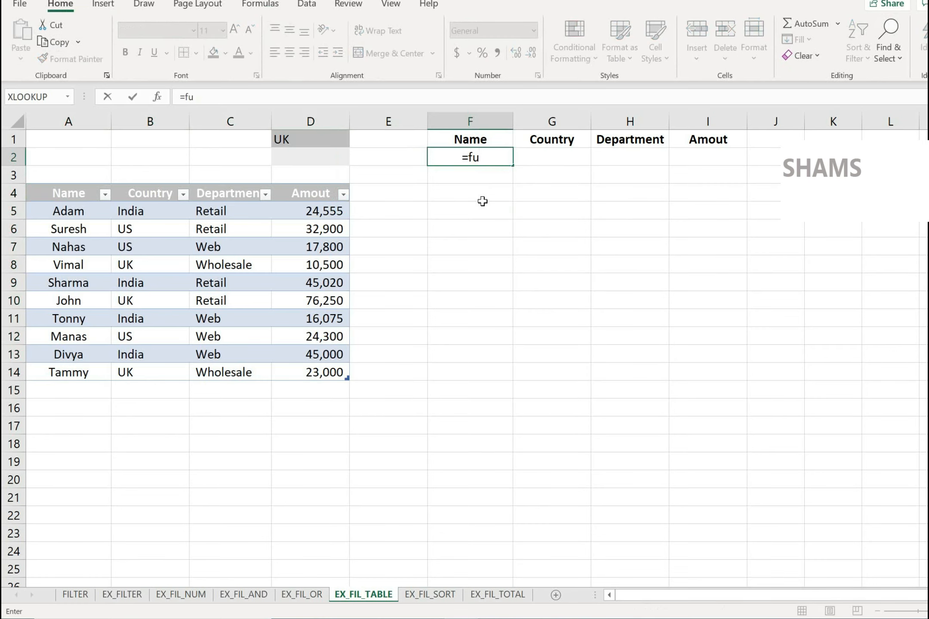
{"action": "key", "text": "BackSpace"}
{"action": "type", "text": "il"}
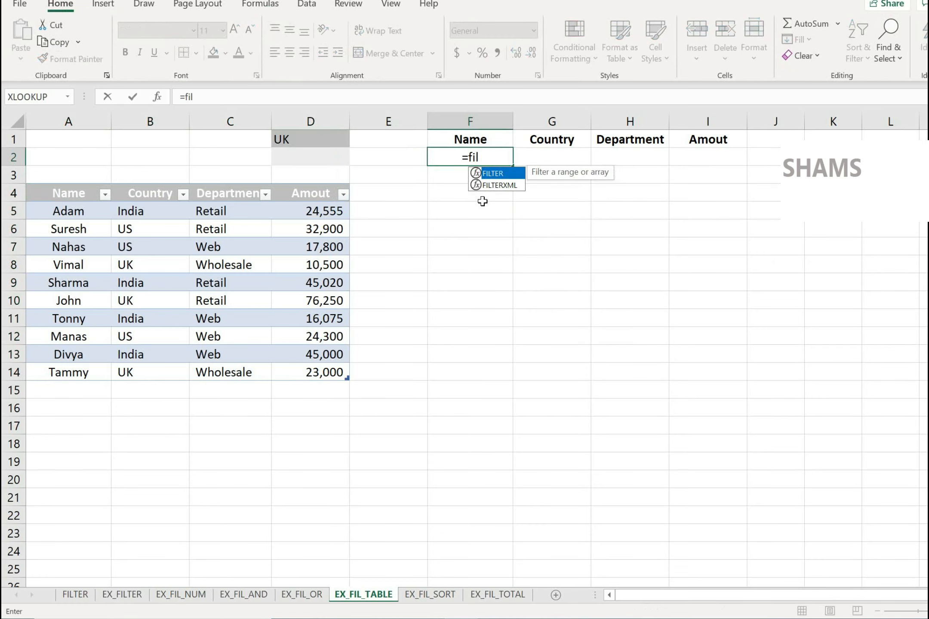
{"action": "key", "text": "Tab"}
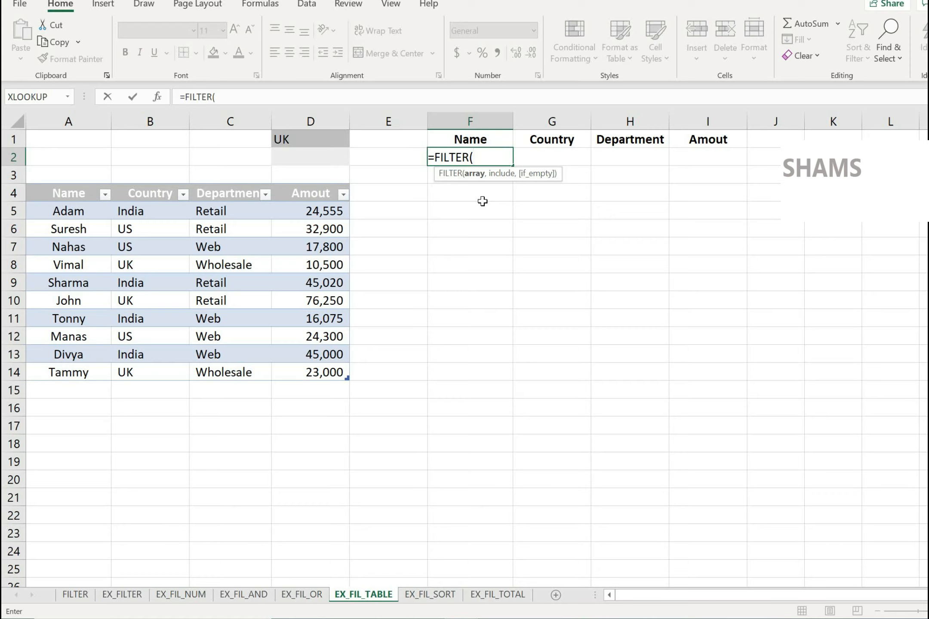
{"action": "left_click", "coordinate": [23, 181]}
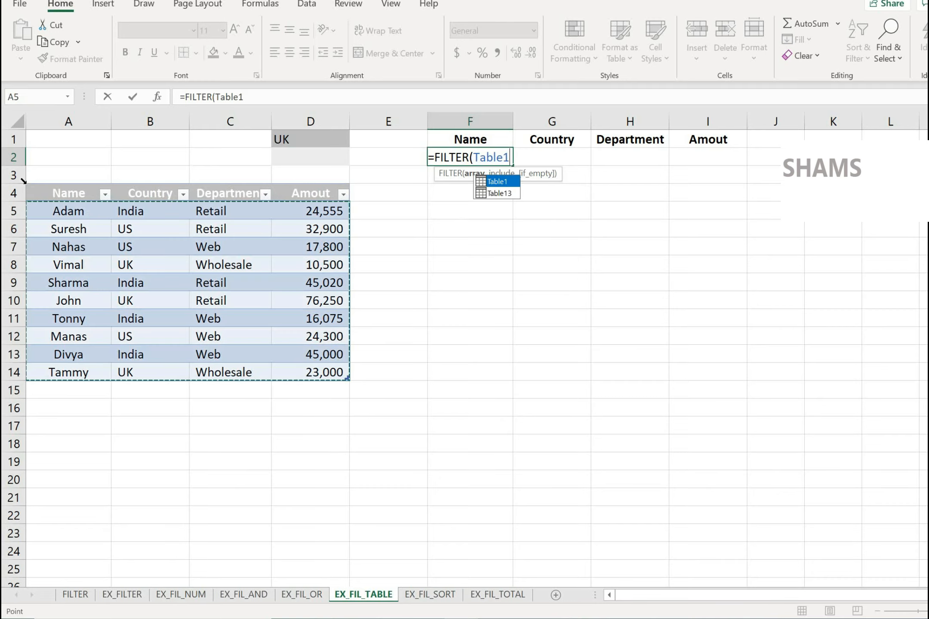
{"action": "type", "text": ","}
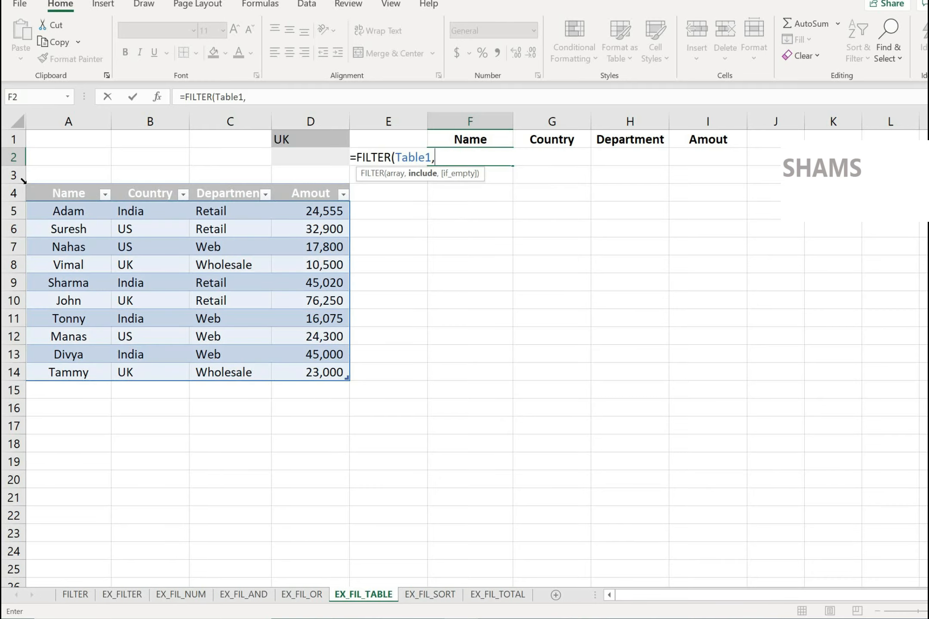
{"action": "left_click", "coordinate": [147, 181]}
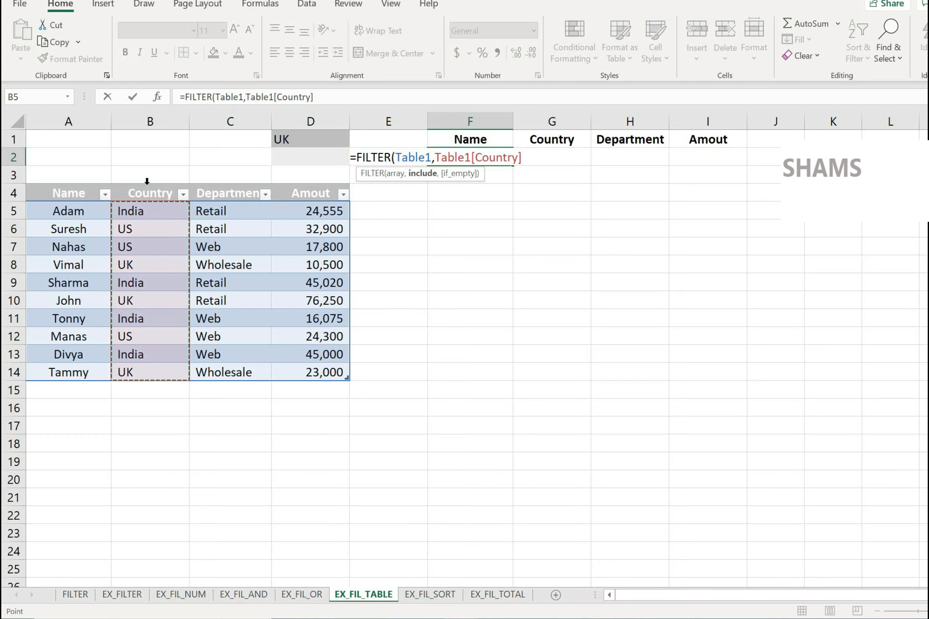
{"action": "type", "text": "="}
{"action": "left_click", "coordinate": [316, 136]}
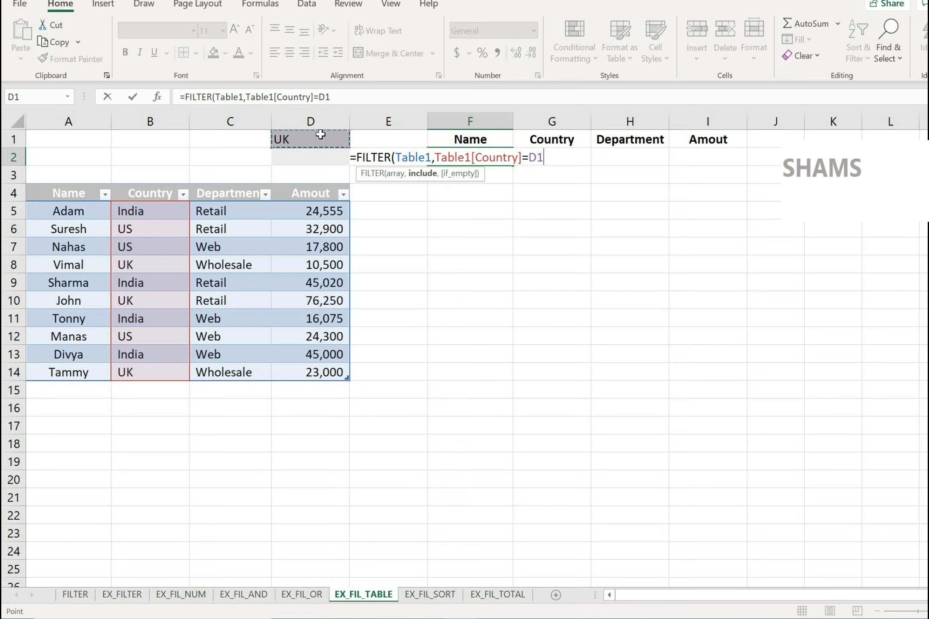
{"action": "type", "text": ")"}
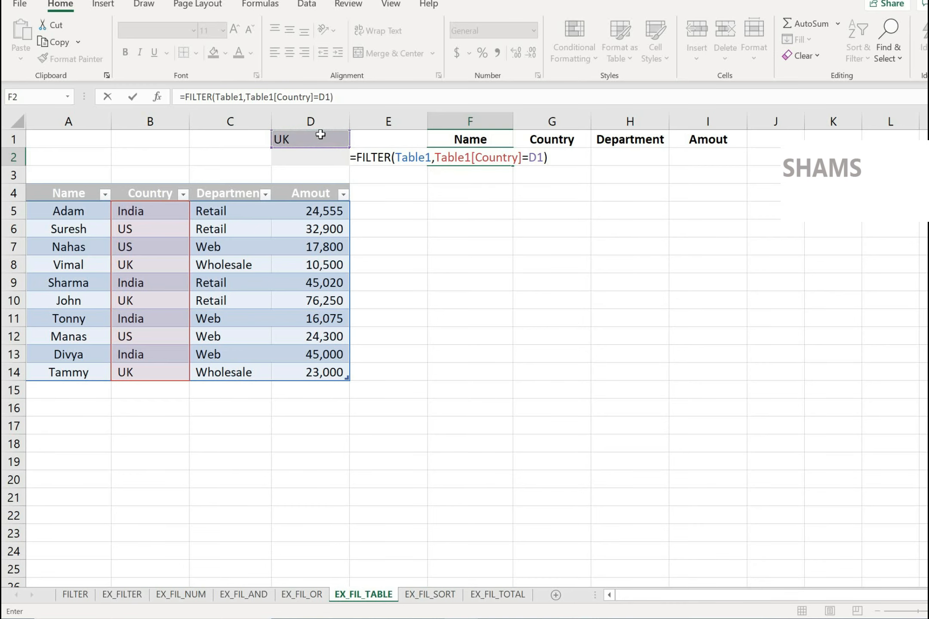
{"action": "key", "text": "Return"}
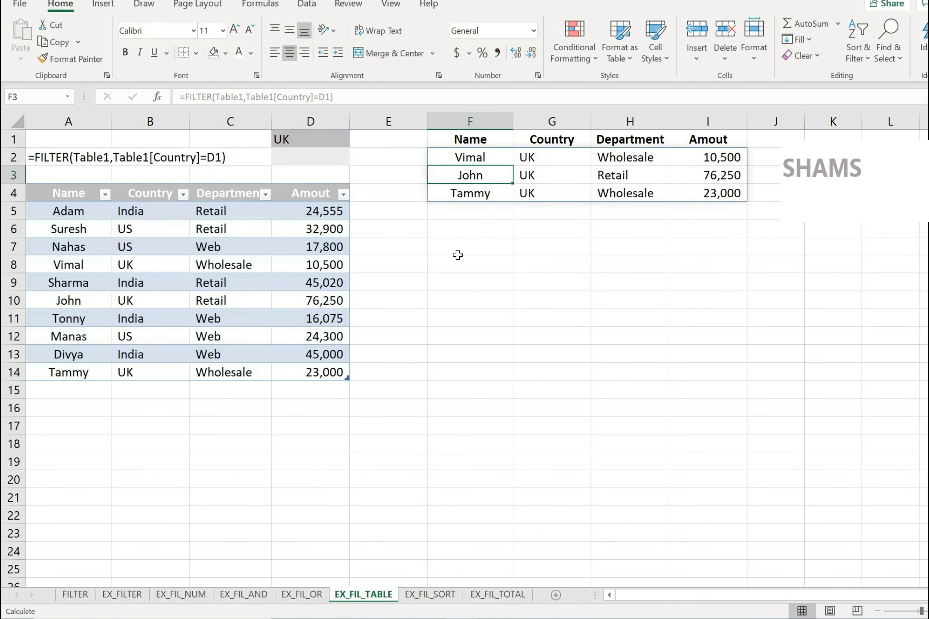
Step: Set the country criterion in D1 to India and then to US to test the table-based filter
{"action": "left_click", "coordinate": [306, 138]}
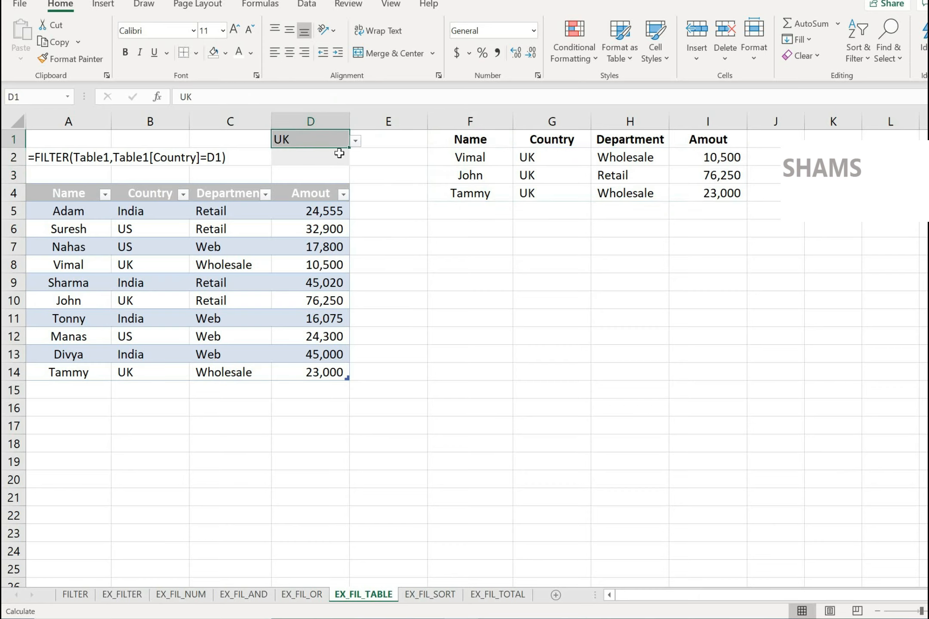
{"action": "left_click", "coordinate": [355, 141]}
{"action": "left_click", "coordinate": [304, 156]}
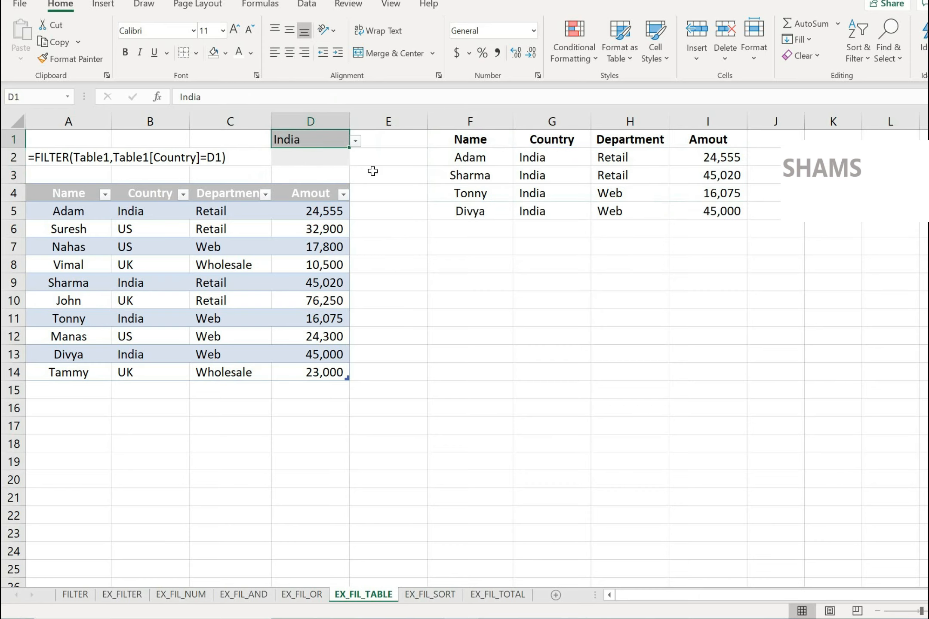
{"action": "left_click", "coordinate": [356, 142]}
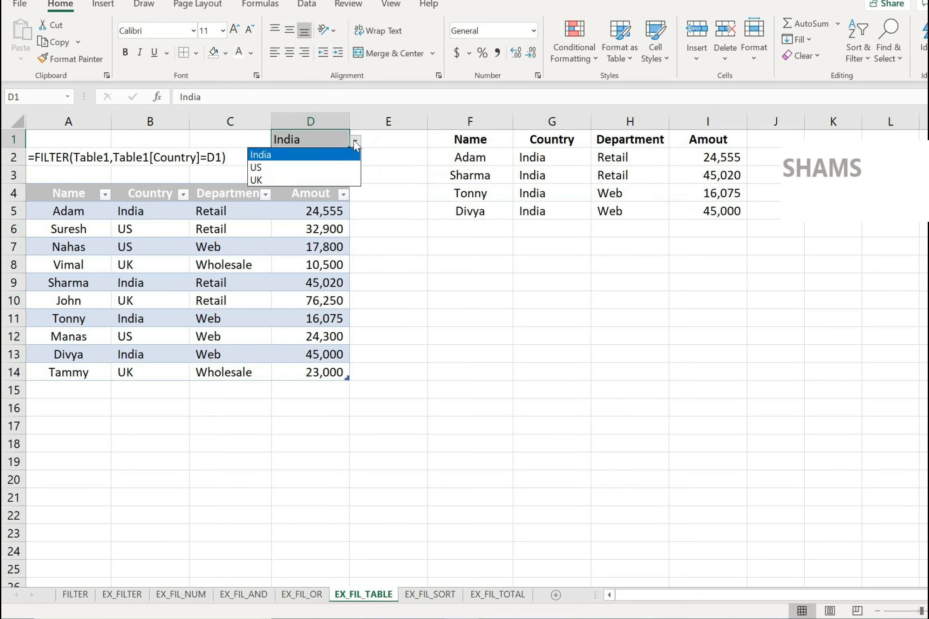
{"action": "left_click", "coordinate": [267, 168]}
{"action": "left_click", "coordinate": [516, 213]}
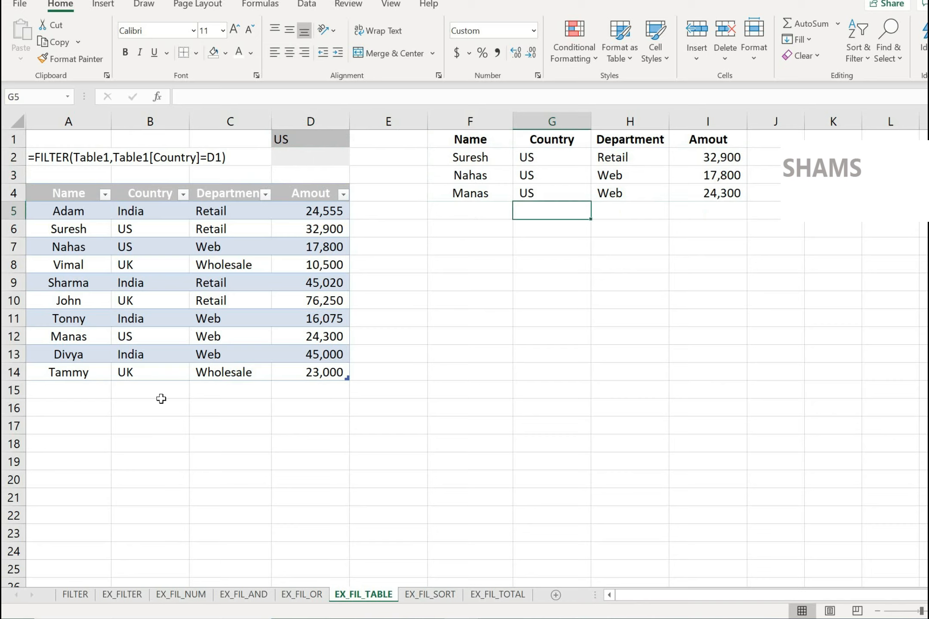
Step: Add a record in row 15 directly below the table with a person's name, country US, department Web and amount 4500
{"action": "left_click", "coordinate": [62, 392]}
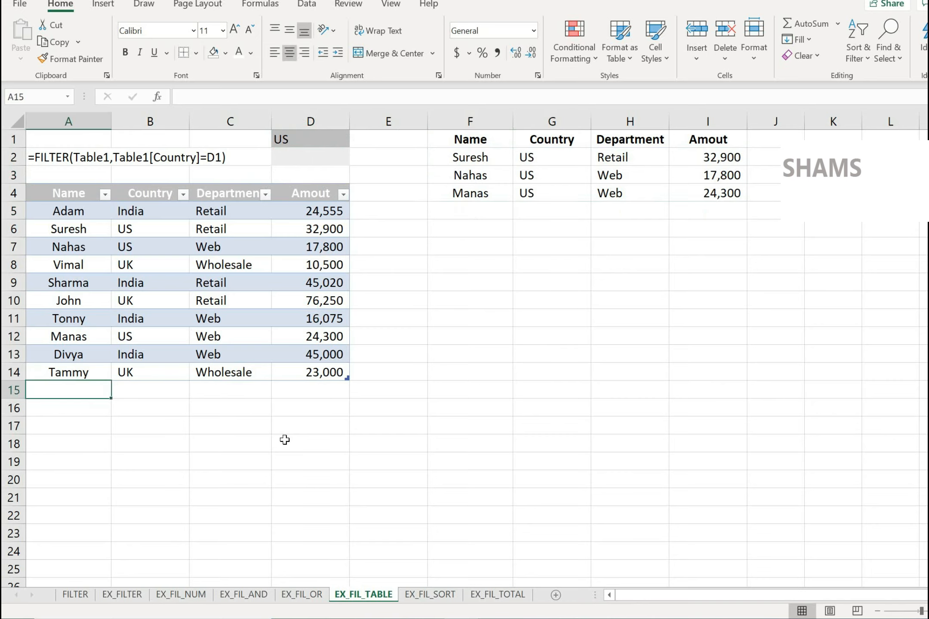
{"action": "type", "text": "ch"}
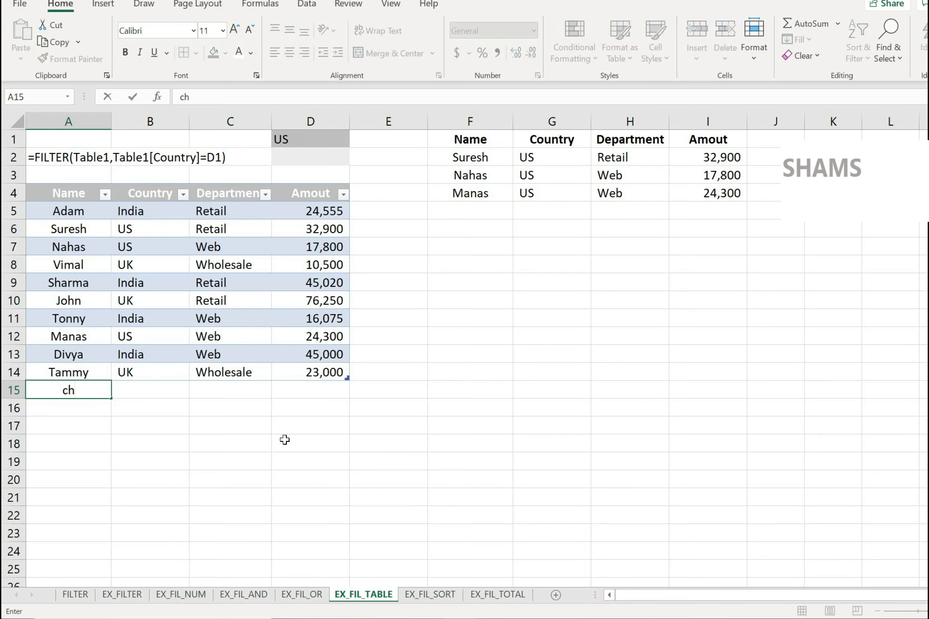
{"action": "key", "text": "BackSpace"}
{"action": "key", "text": "BackSpace"}
{"action": "type", "text": "Charley"}
{"action": "key", "text": "Tab"}
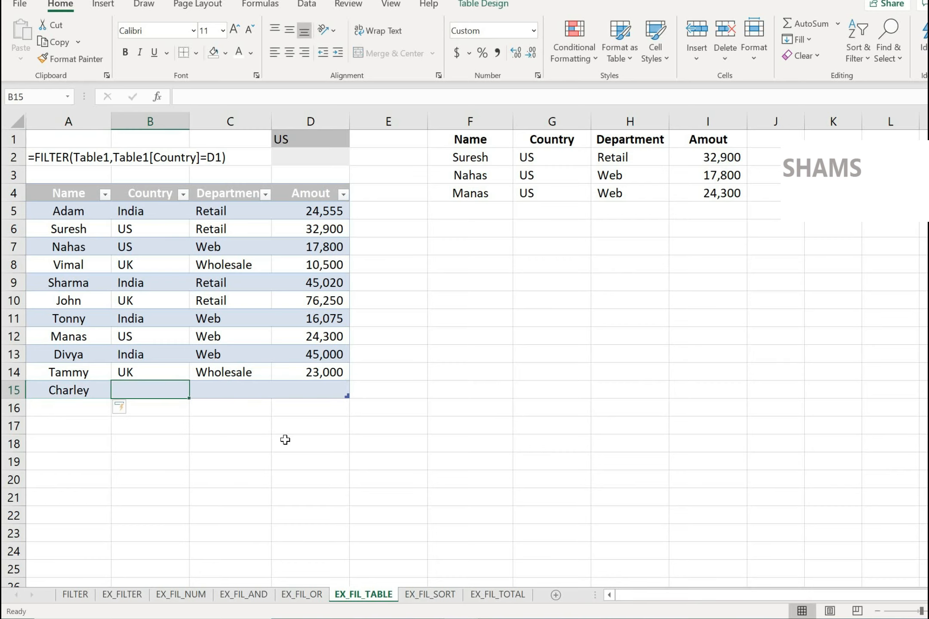
{"action": "type", "text": "US"}
{"action": "key", "text": "Tab"}
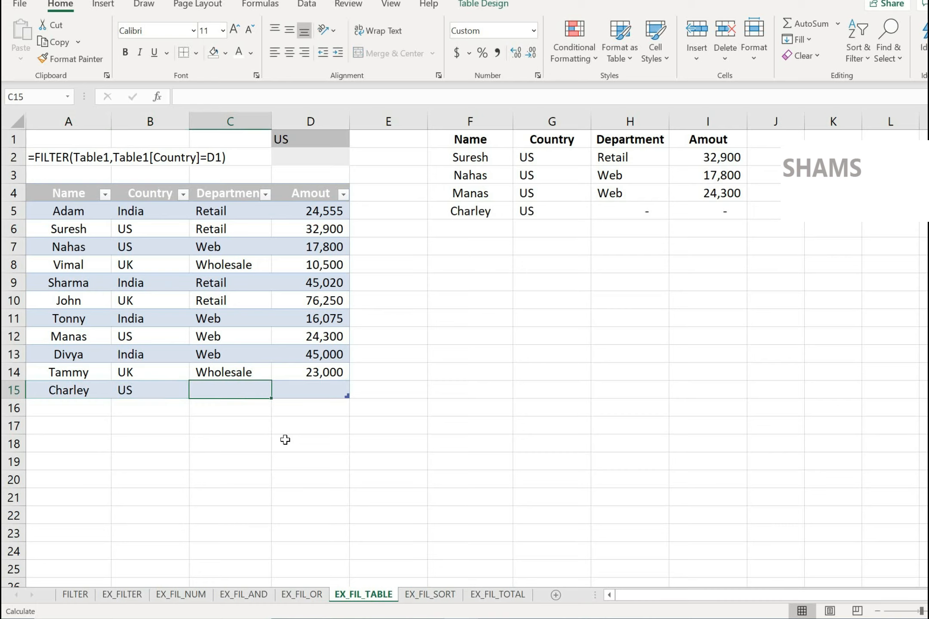
{"action": "type", "text": "We"}
{"action": "key", "text": "Tab"}
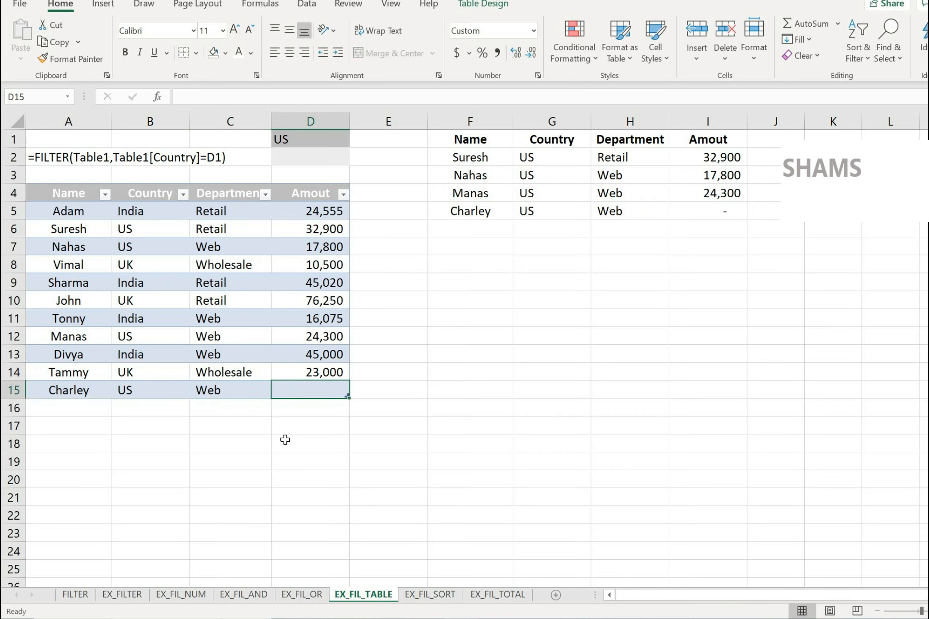
{"action": "type", "text": "4500"}
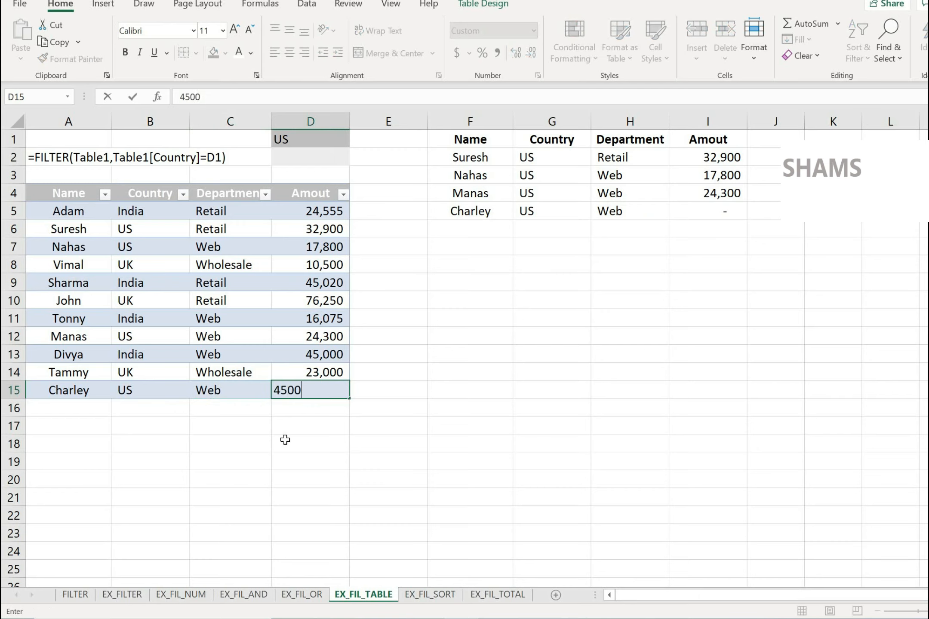
{"action": "key", "text": "Return"}
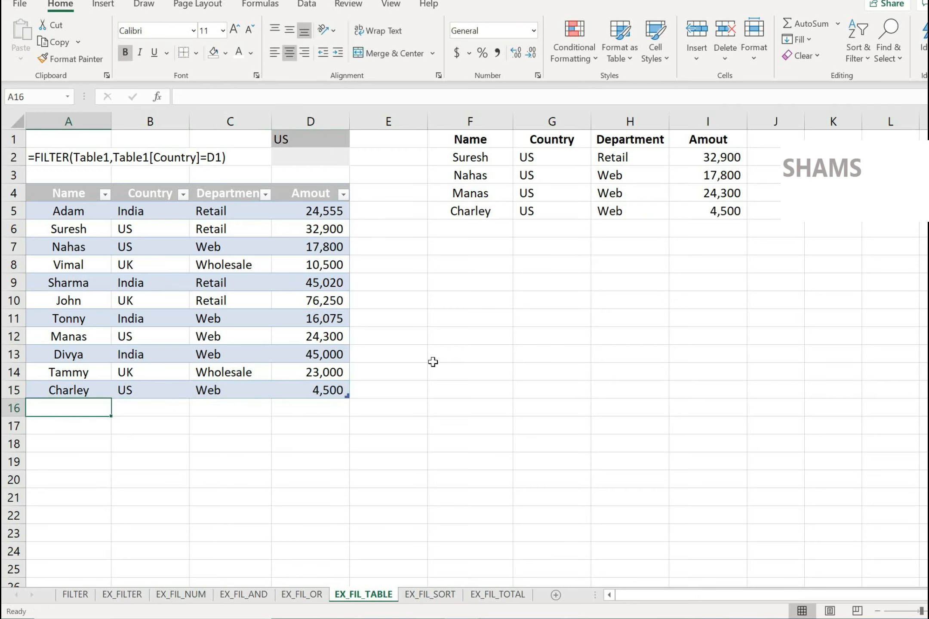
Step: Compare the added table row with the filtered results, and set the country criterion in D1 to India and then to UK
{"action": "left_click", "coordinate": [168, 392]}
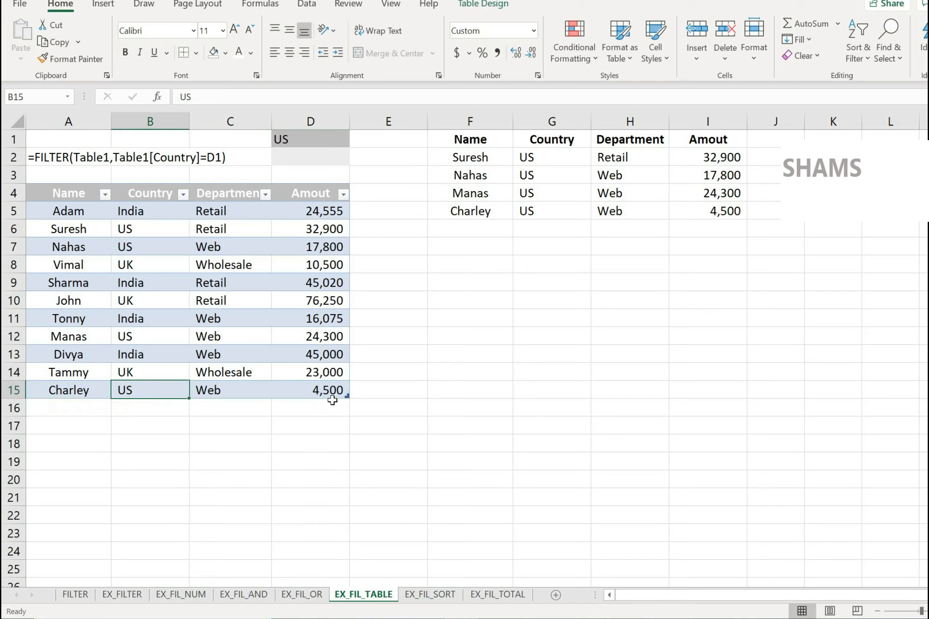
{"action": "left_click", "coordinate": [60, 394]}
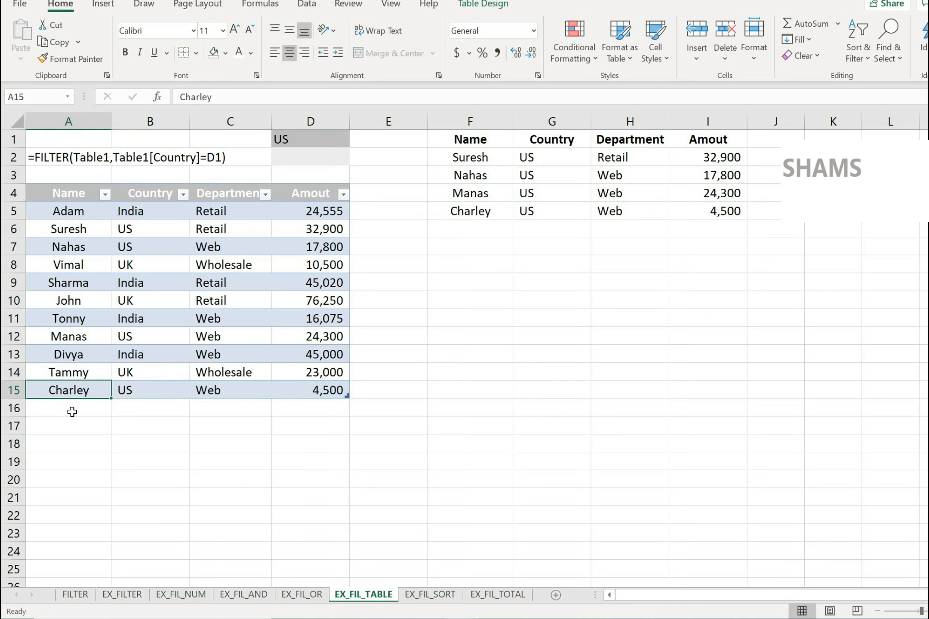
{"action": "left_click_drag", "start_coordinate": [75, 385], "coordinate": [338, 228]}
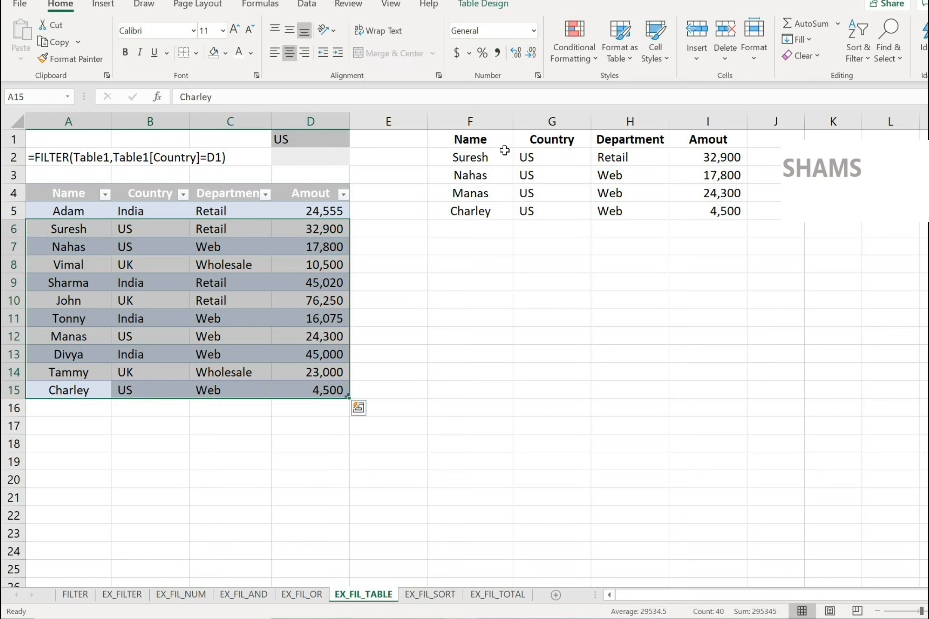
{"action": "left_click_drag", "start_coordinate": [499, 143], "coordinate": [704, 207]}
{"action": "left_click", "coordinate": [704, 210]}
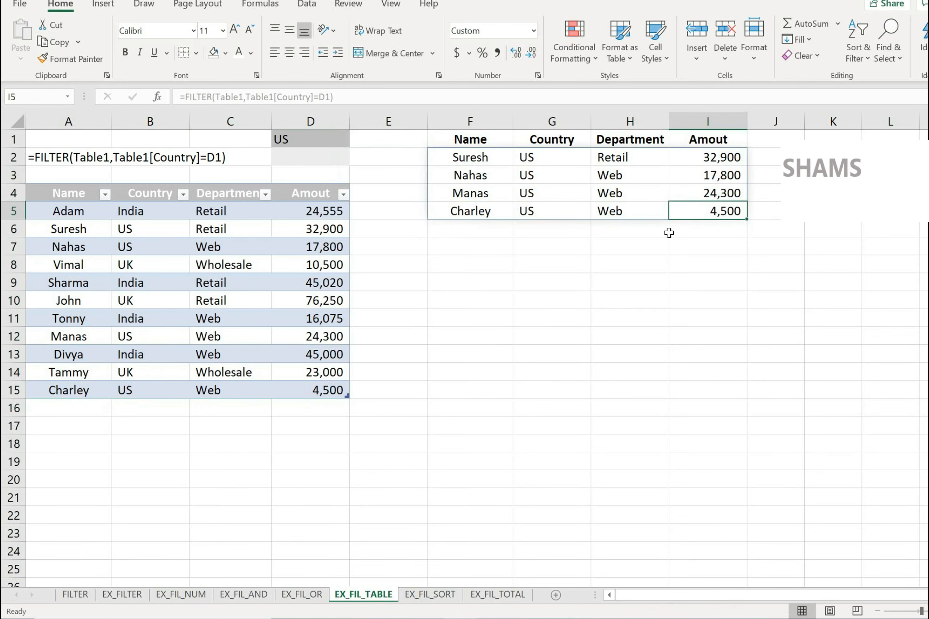
{"action": "left_click", "coordinate": [306, 139]}
{"action": "left_click", "coordinate": [355, 142]}
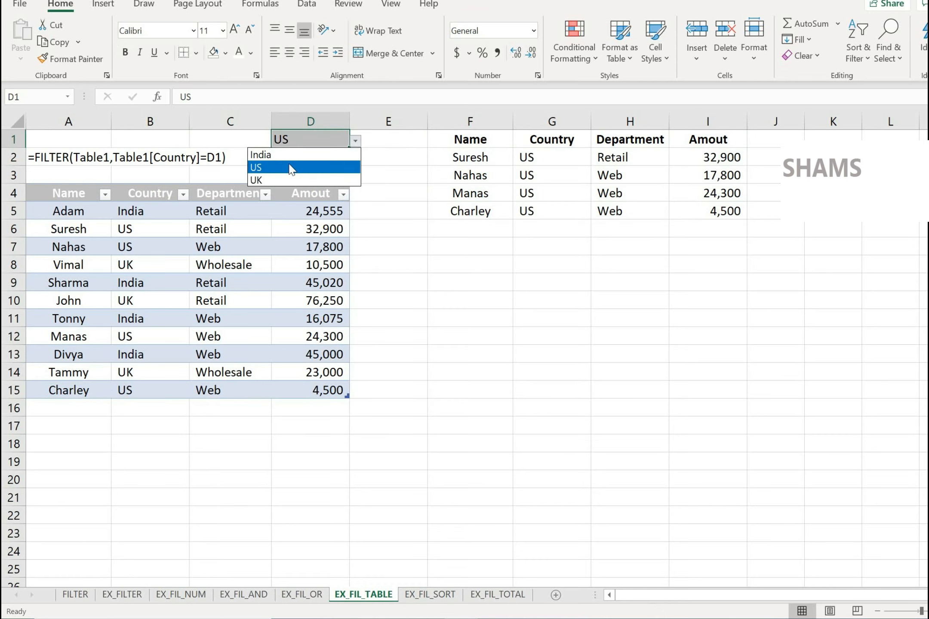
{"action": "left_click", "coordinate": [267, 155]}
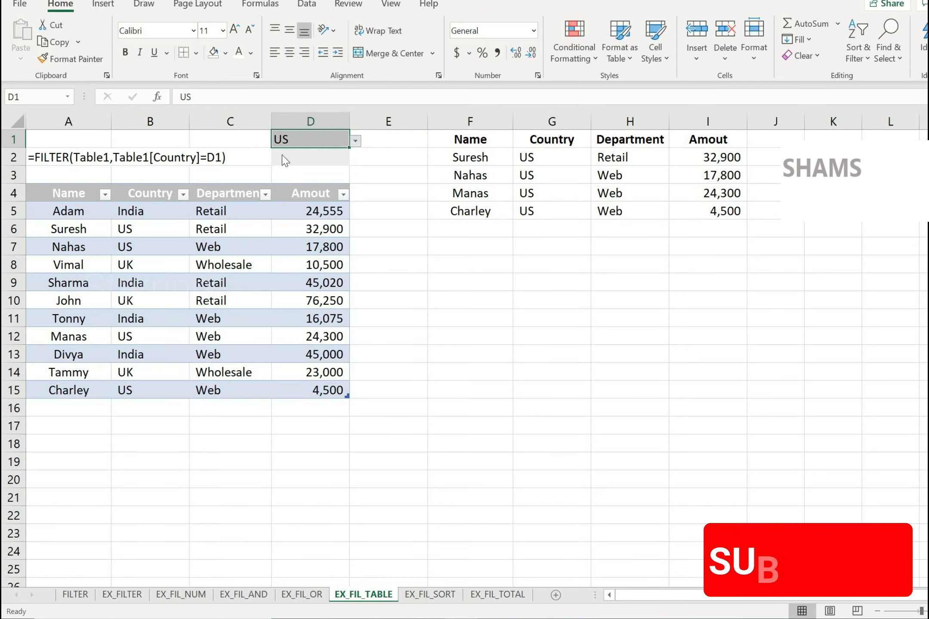
{"action": "left_click", "coordinate": [356, 143]}
{"action": "left_click", "coordinate": [303, 177]}
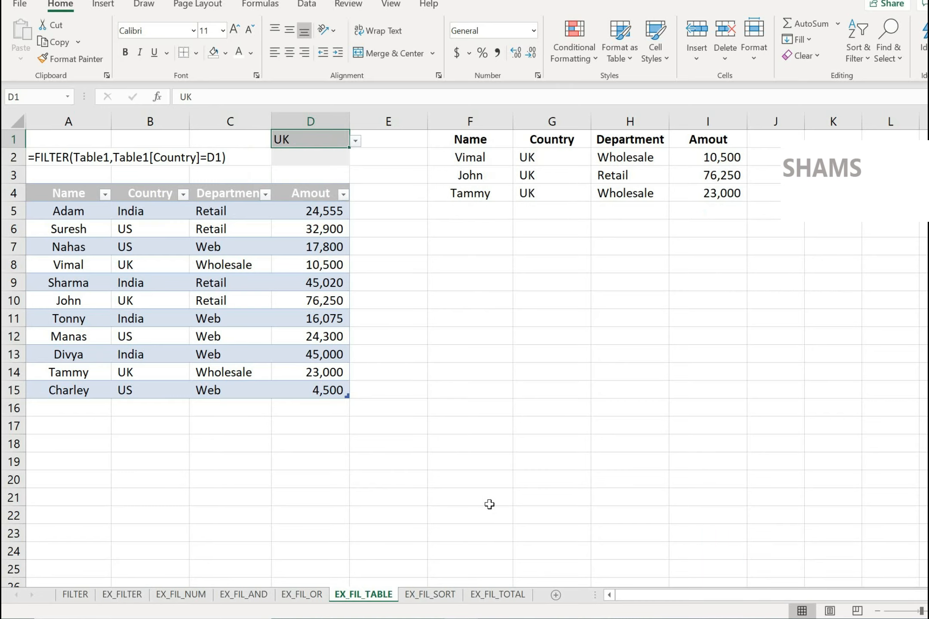
Step: On the EX_FIL_SORT sheet, enter =FILTER(Table13,Table13[Country]=E1) in F2 to extract the table rows matching the country criterion
{"action": "left_click", "coordinate": [423, 597]}
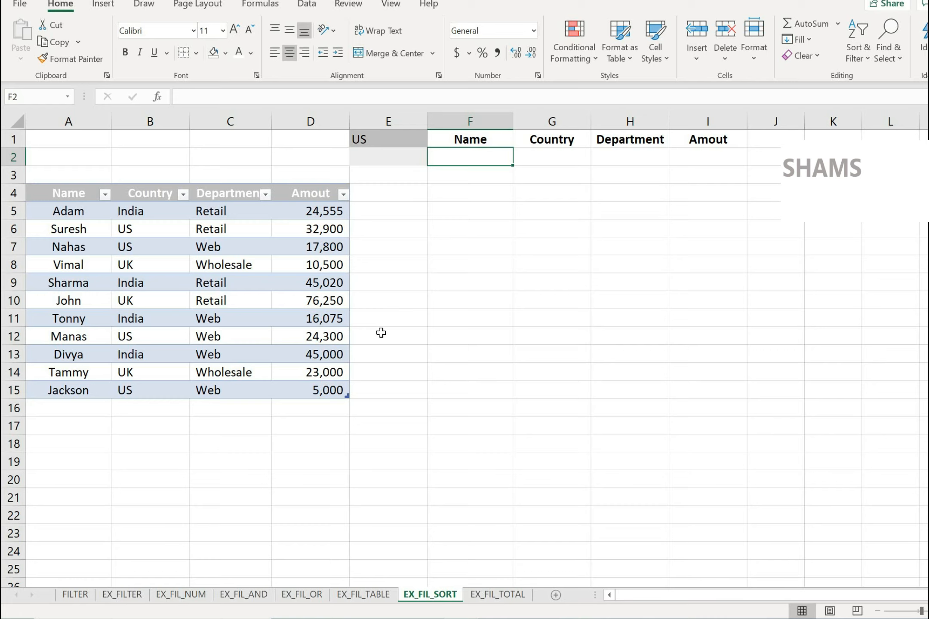
{"action": "type", "text": "="}
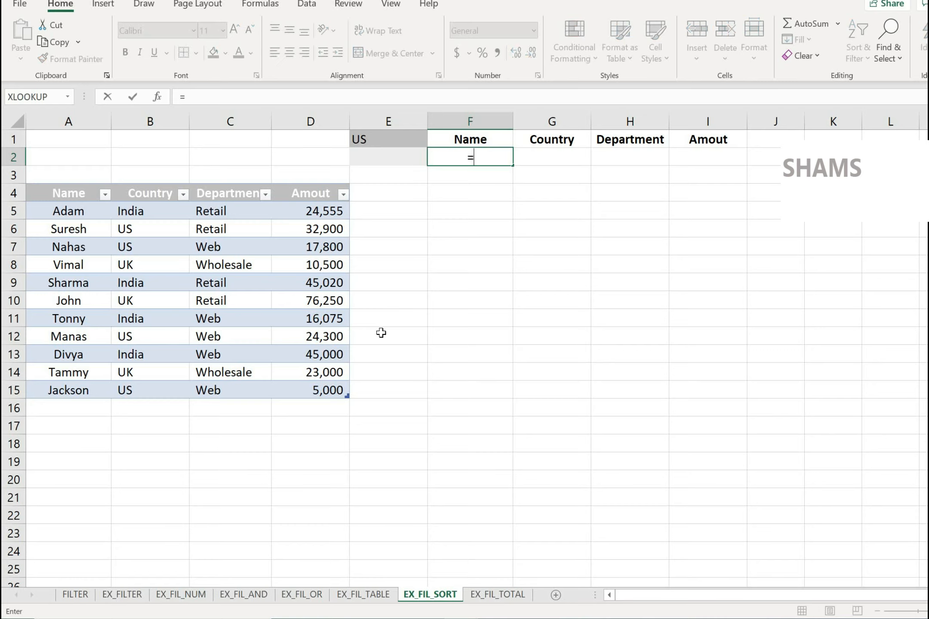
{"action": "type", "text": "FIL"}
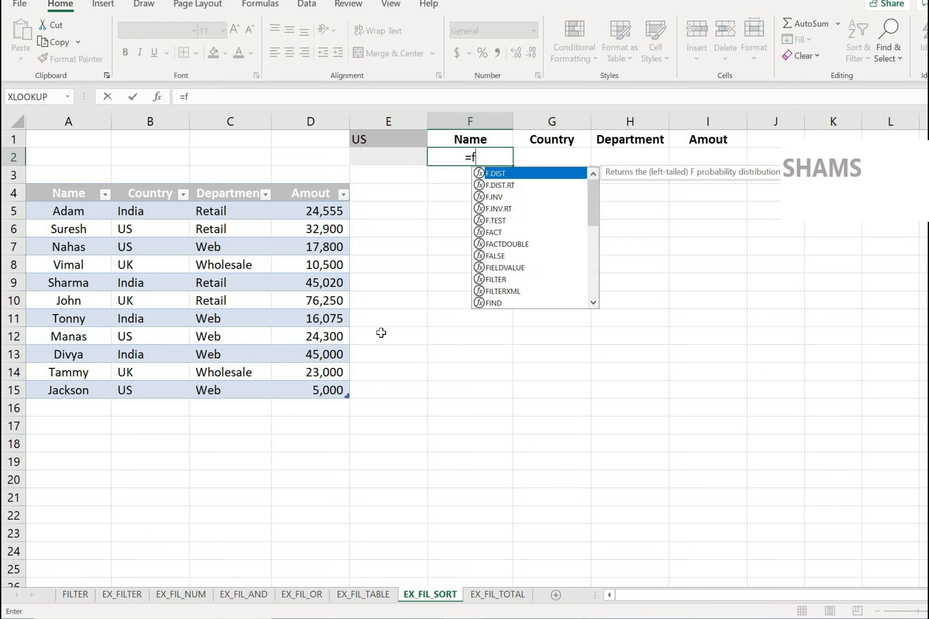
{"action": "key", "text": "Tab"}
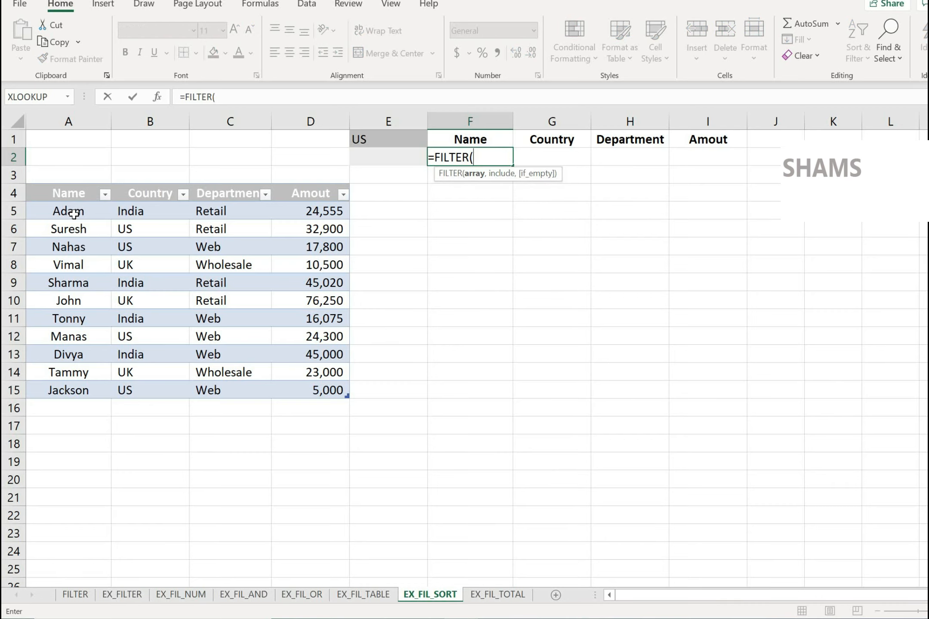
{"action": "left_click_drag", "start_coordinate": [74, 214], "coordinate": [301, 353]}
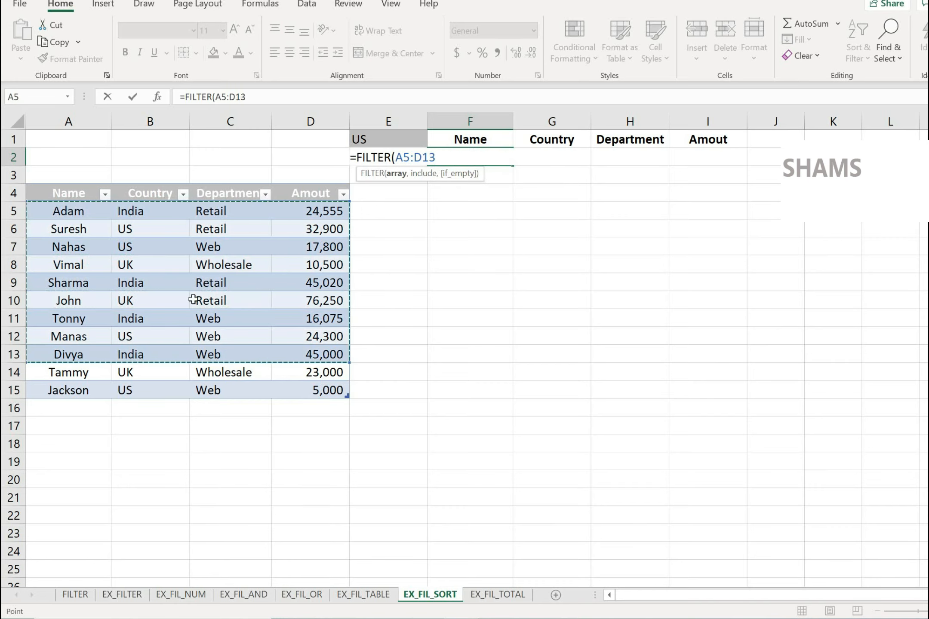
{"action": "left_click", "coordinate": [22, 180]}
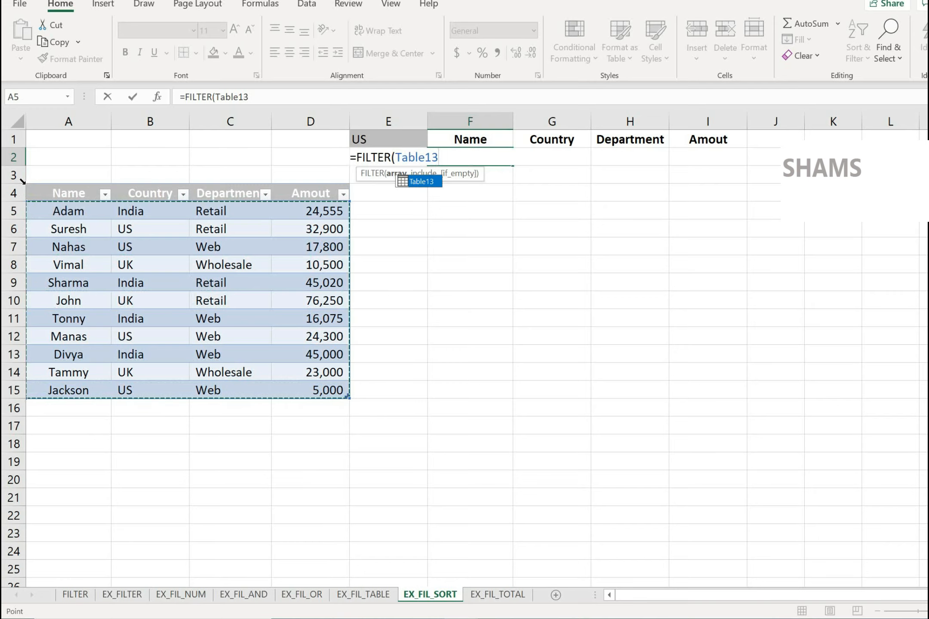
{"action": "type", "text": ","}
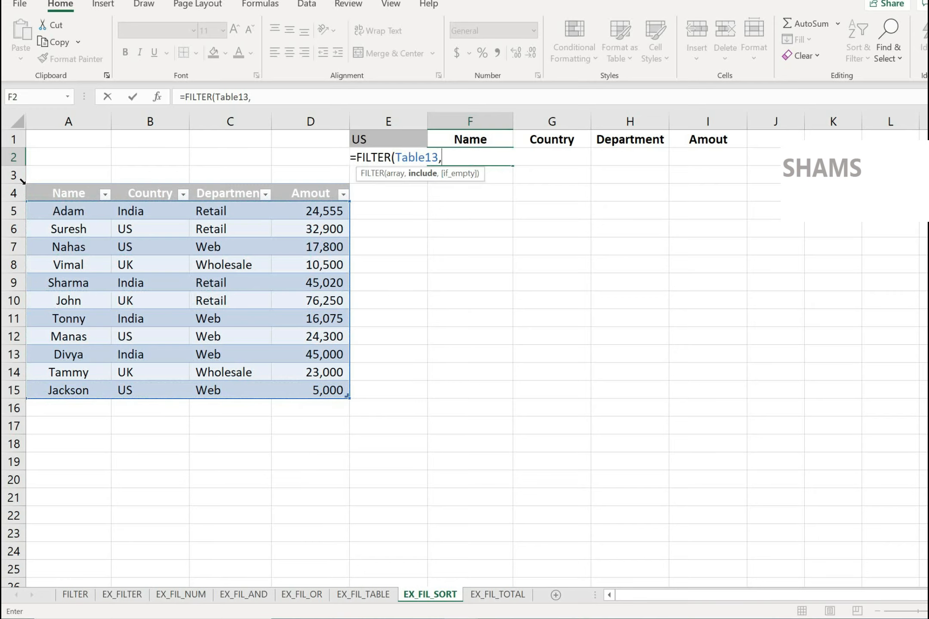
{"action": "left_click", "coordinate": [146, 184]}
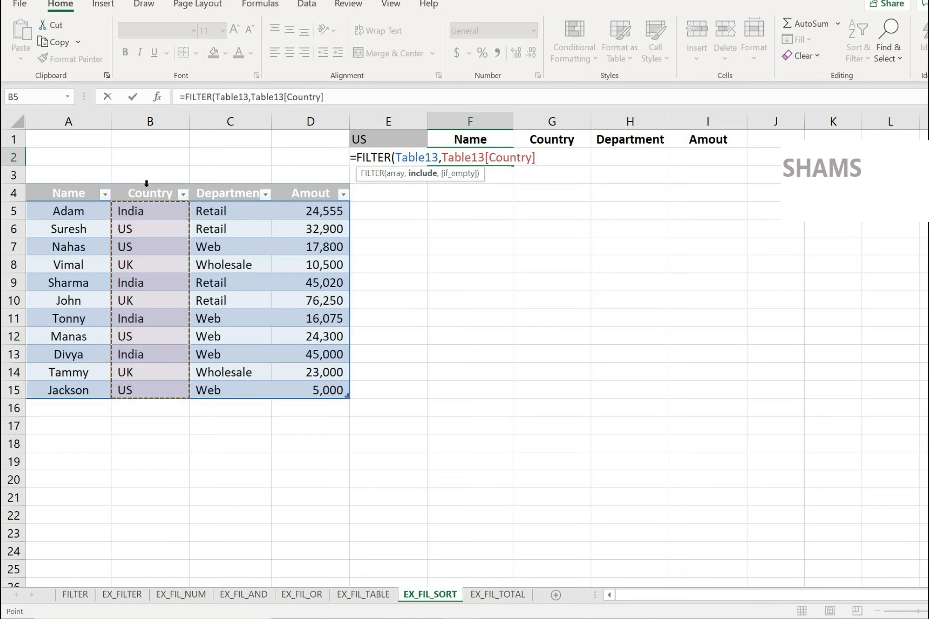
{"action": "type", "text": "="}
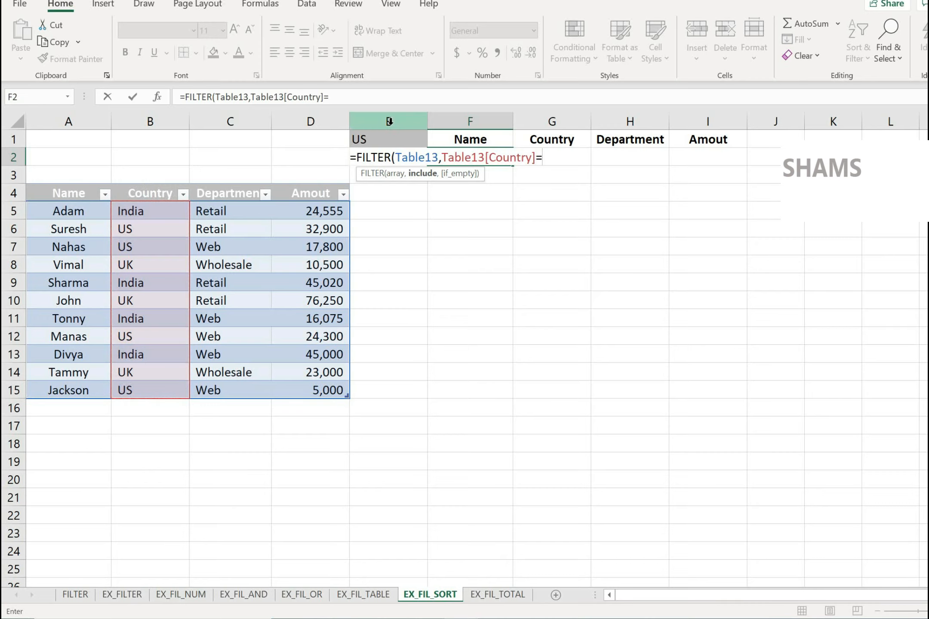
{"action": "left_click", "coordinate": [391, 141]}
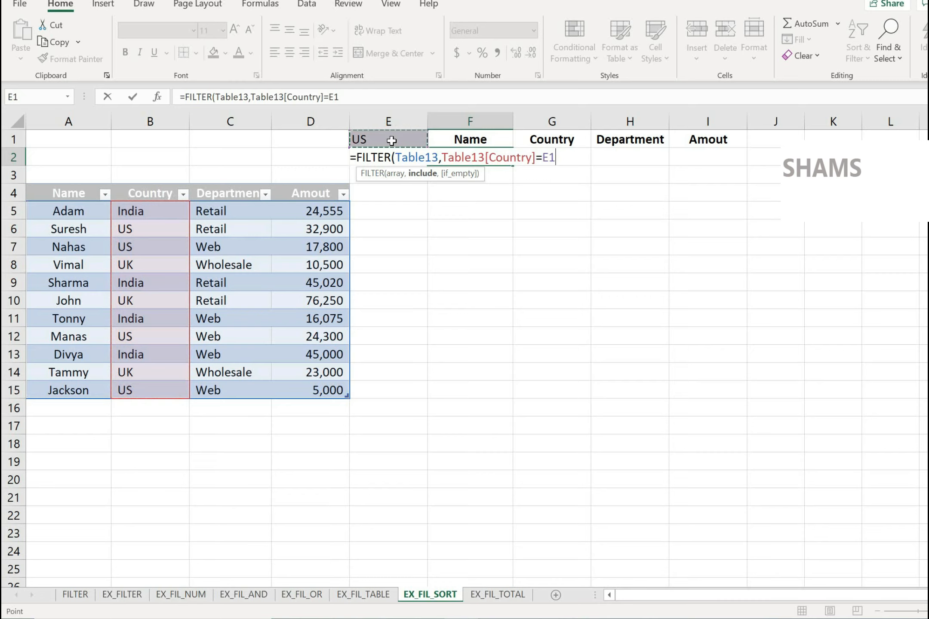
{"action": "type", "text": ")"}
{"action": "key", "text": "Return"}
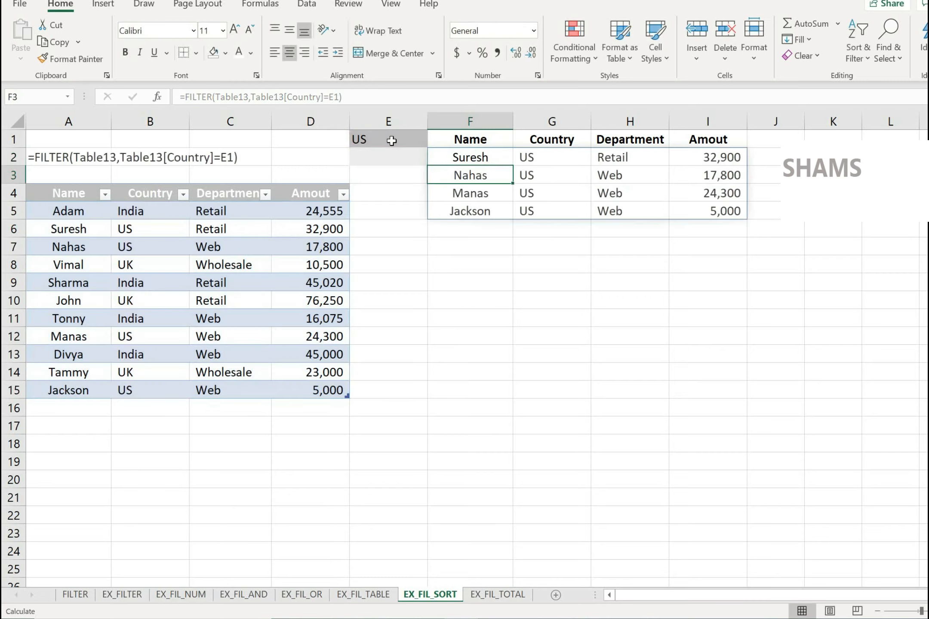
Step: Examine the order of the amounts in the filtered results, I2:I5
{"action": "key", "text": "Up"}
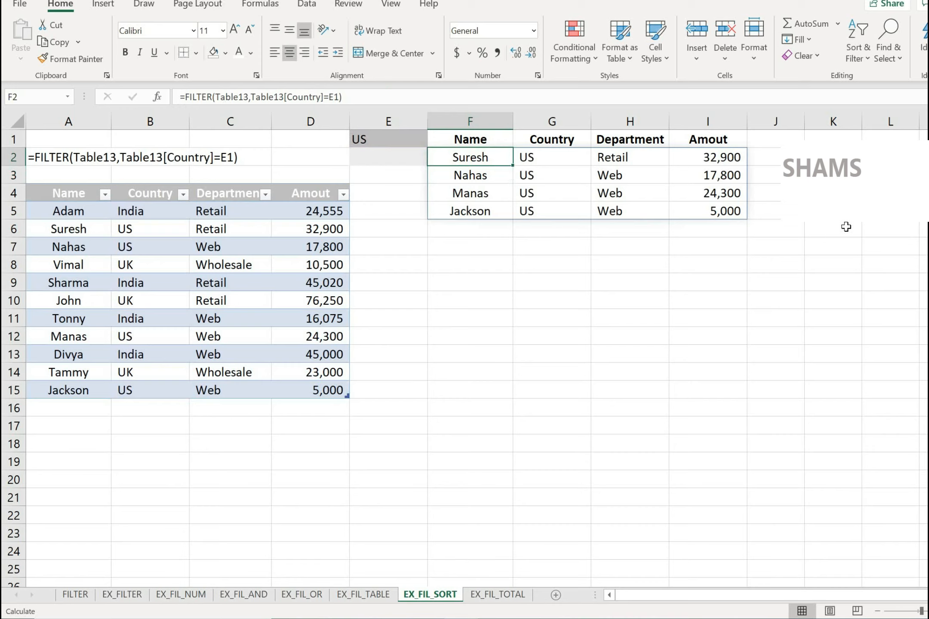
{"action": "left_click_drag", "start_coordinate": [702, 161], "coordinate": [705, 209]}
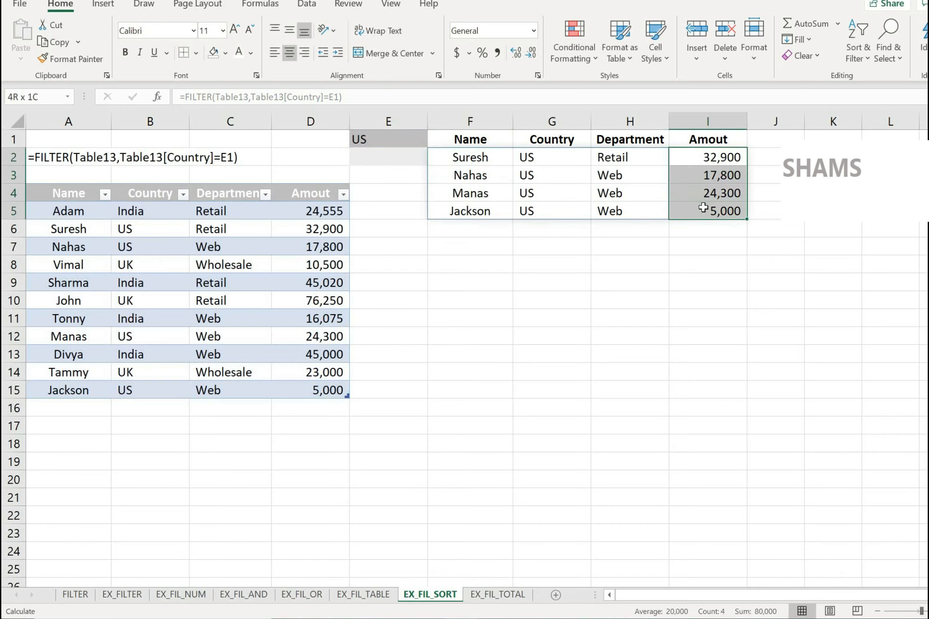
{"action": "left_click_drag", "start_coordinate": [715, 159], "coordinate": [714, 211]}
{"action": "left_click_drag", "start_coordinate": [487, 157], "coordinate": [693, 208]}
{"action": "left_click", "coordinate": [708, 159]}
{"action": "left_click", "coordinate": [712, 176]}
{"action": "left_click", "coordinate": [710, 197]}
{"action": "left_click", "coordinate": [701, 215]}
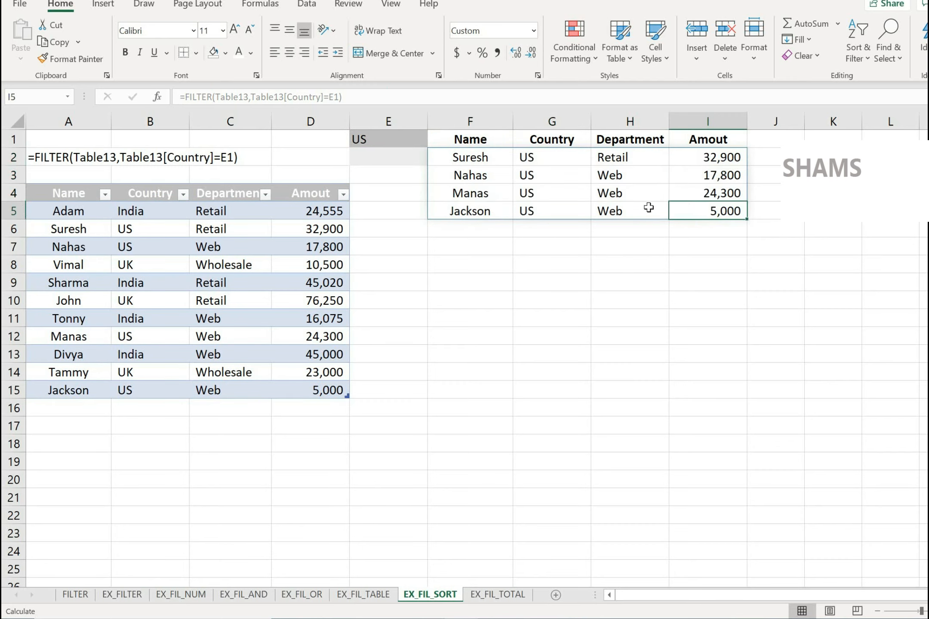
Step: Wrap the F2 formula in SORT with sort index 4, giving =SORT(FILTER(Table13,Table13[Country]=E1),4)
{"action": "left_click", "coordinate": [473, 160]}
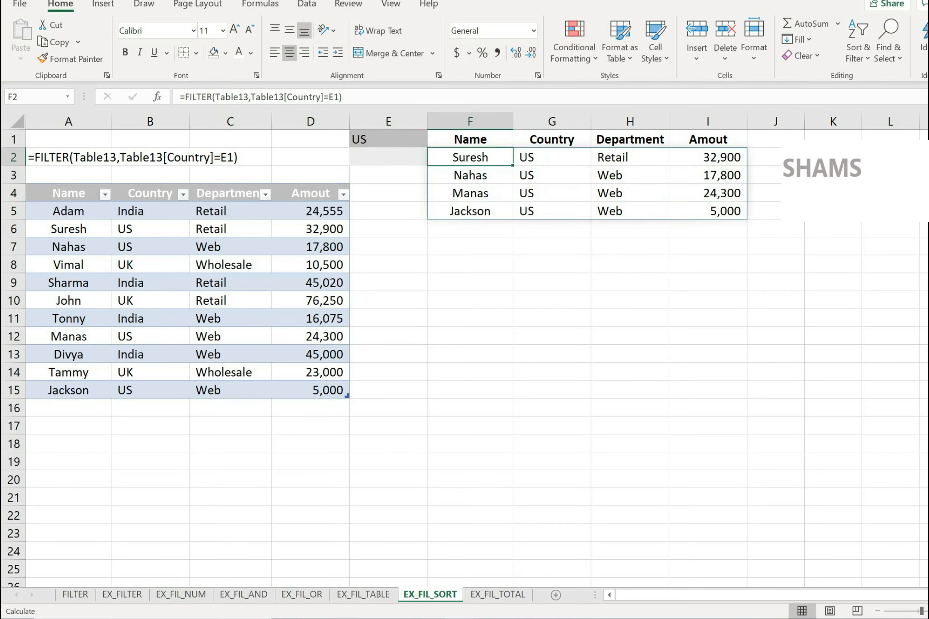
{"action": "left_click", "coordinate": [184, 97]}
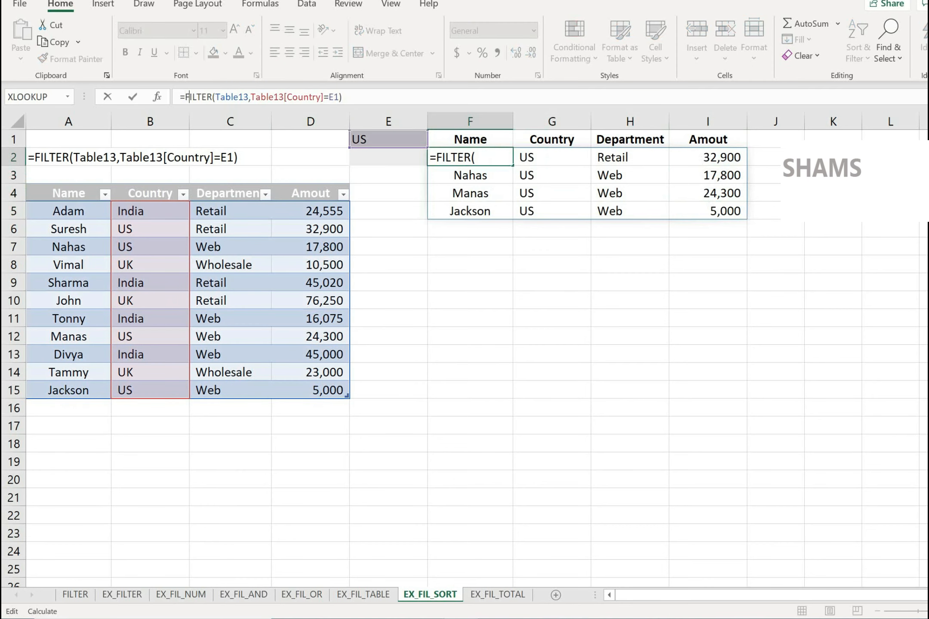
{"action": "type", "text": "sort("}
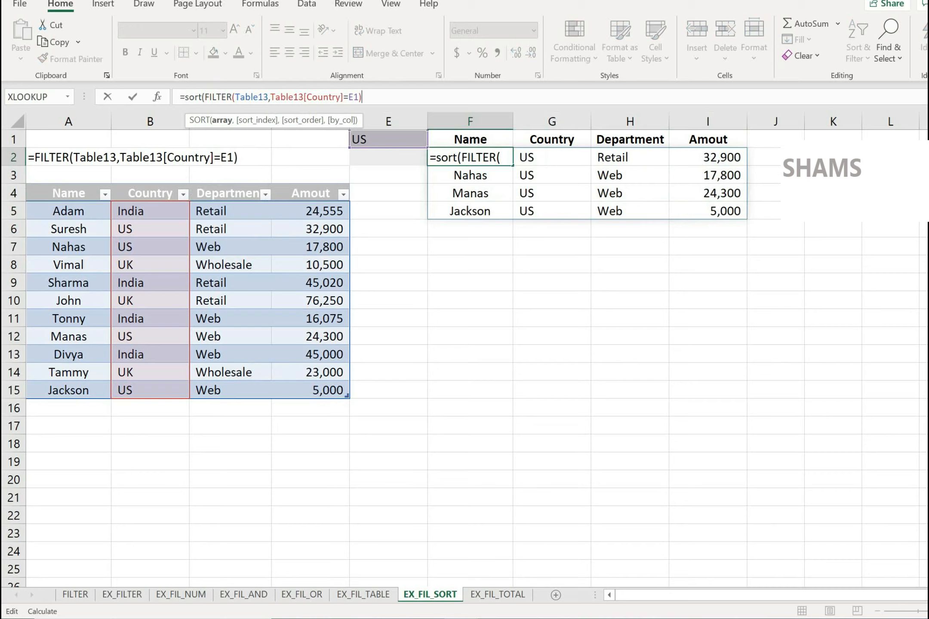
{"action": "key", "text": "End"}
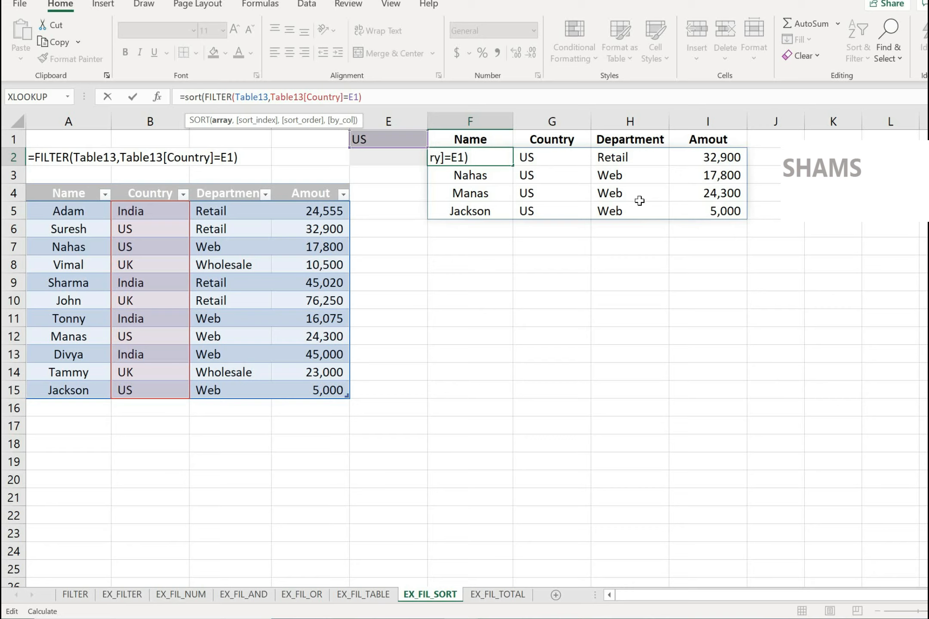
{"action": "type", "text": ","}
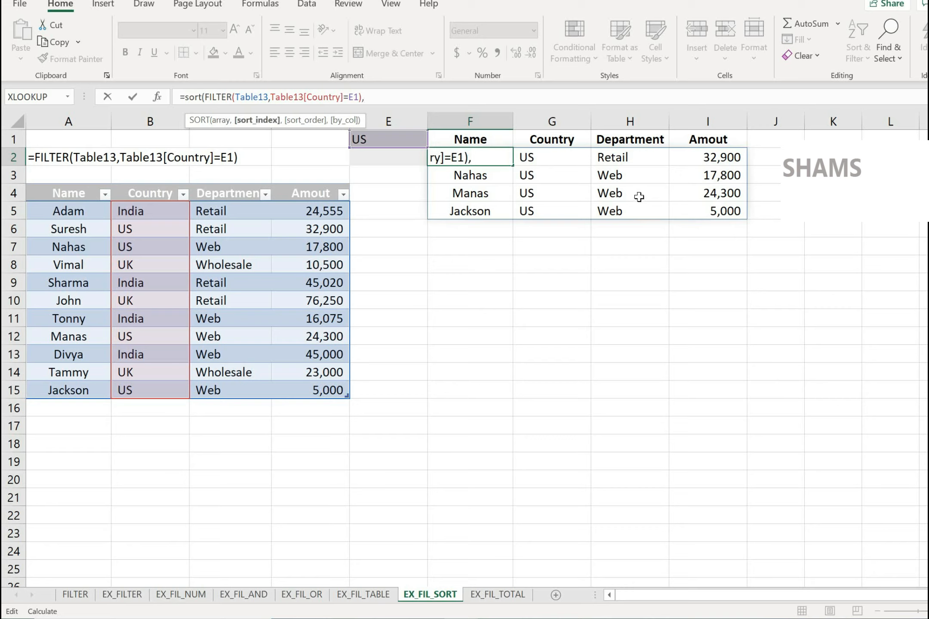
{"action": "type", "text": "4)"}
{"action": "key", "text": "Return"}
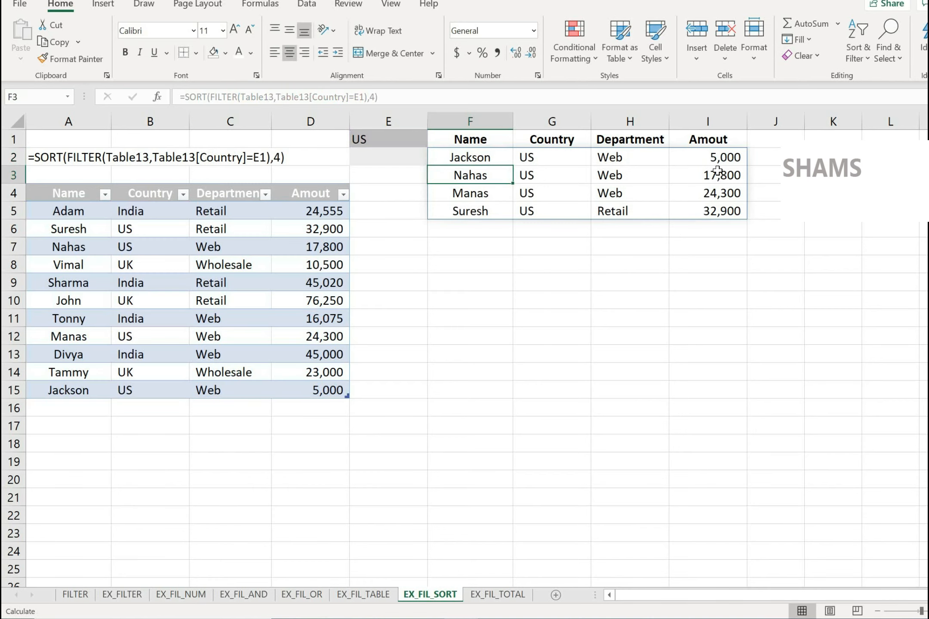
Step: Check that the amounts in I2:I5 are sorted in ascending order
{"action": "left_click", "coordinate": [730, 161]}
{"action": "left_click", "coordinate": [733, 176]}
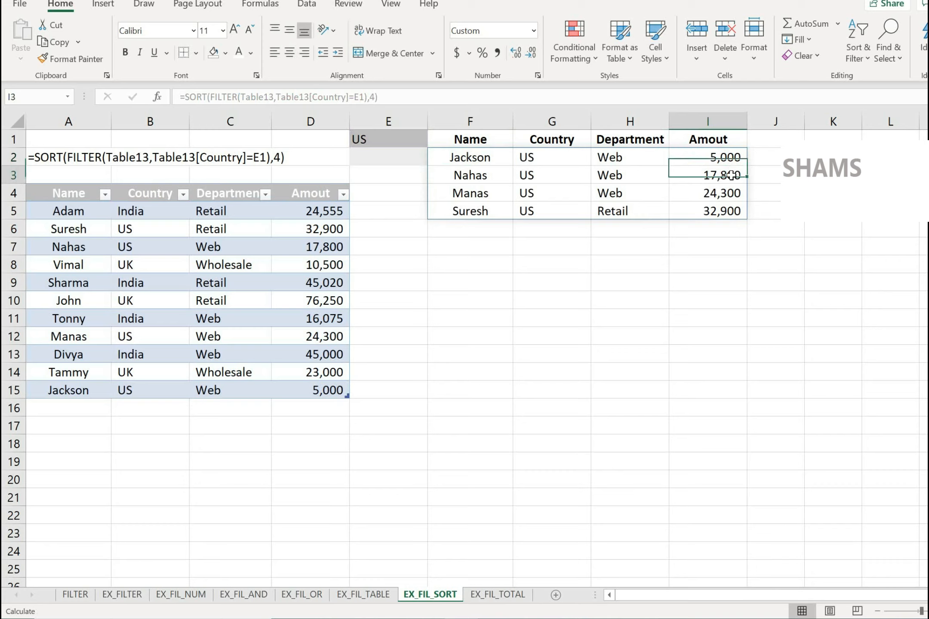
{"action": "left_click", "coordinate": [722, 195]}
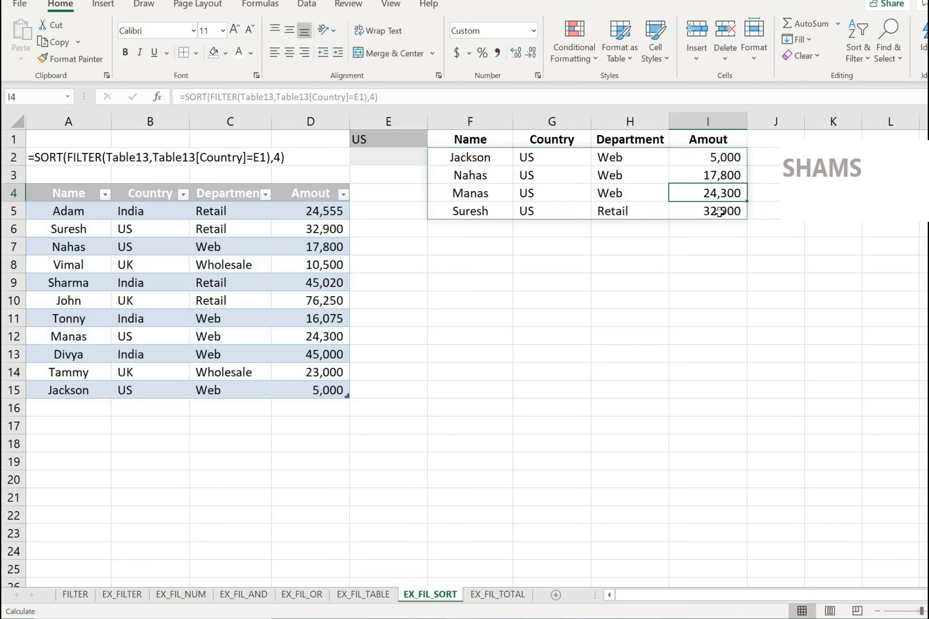
{"action": "left_click", "coordinate": [719, 212]}
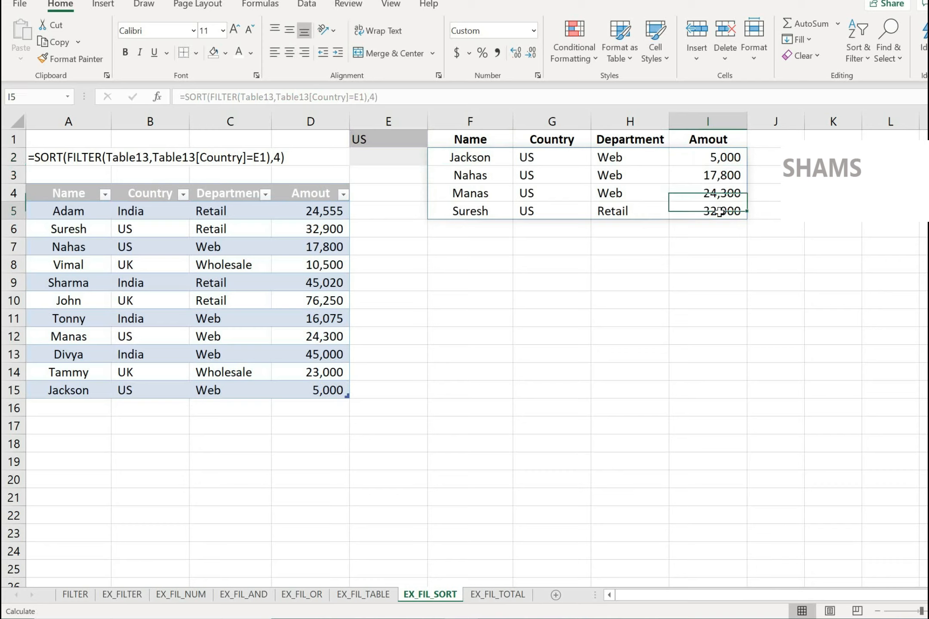
Step: Set the country criterion in E1 to India and then to US to test the sorted filter
{"action": "left_click", "coordinate": [371, 139]}
{"action": "left_click", "coordinate": [433, 142]}
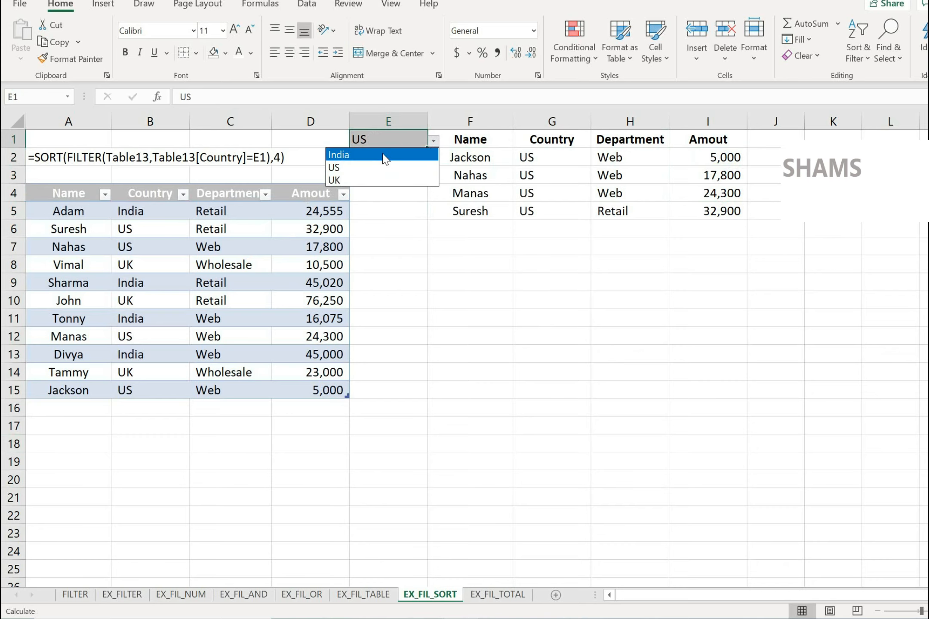
{"action": "left_click", "coordinate": [383, 154]}
{"action": "left_click", "coordinate": [434, 141]}
{"action": "left_click", "coordinate": [370, 167]}
Step: Review the Amount, Department, Country and Name columns of the sorted results as possible sort columns
{"action": "left_click_drag", "start_coordinate": [722, 158], "coordinate": [724, 212]}
{"action": "left_click_drag", "start_coordinate": [613, 158], "coordinate": [620, 210]}
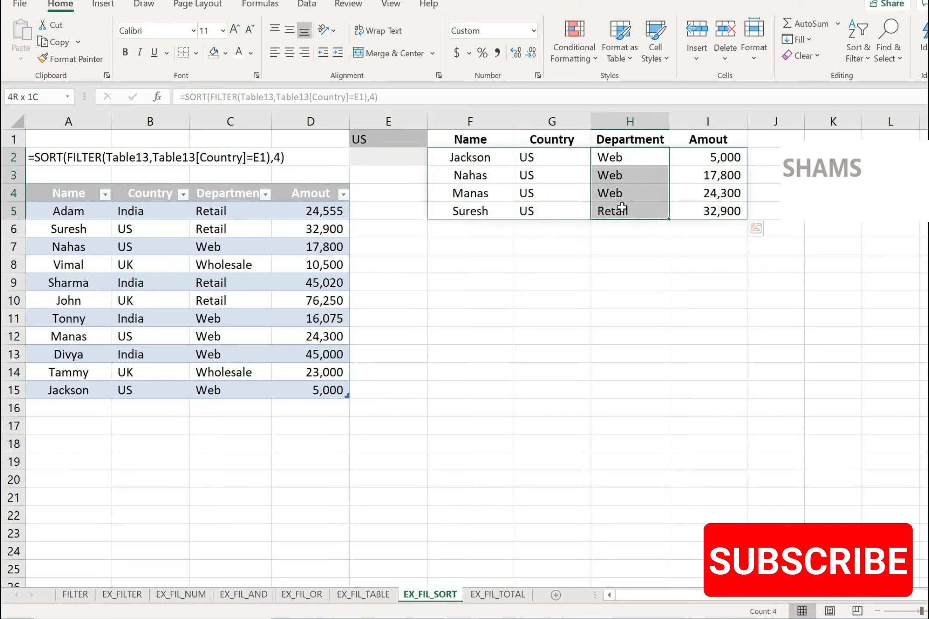
{"action": "left_click_drag", "start_coordinate": [549, 158], "coordinate": [547, 197]}
{"action": "left_click", "coordinate": [447, 191]}
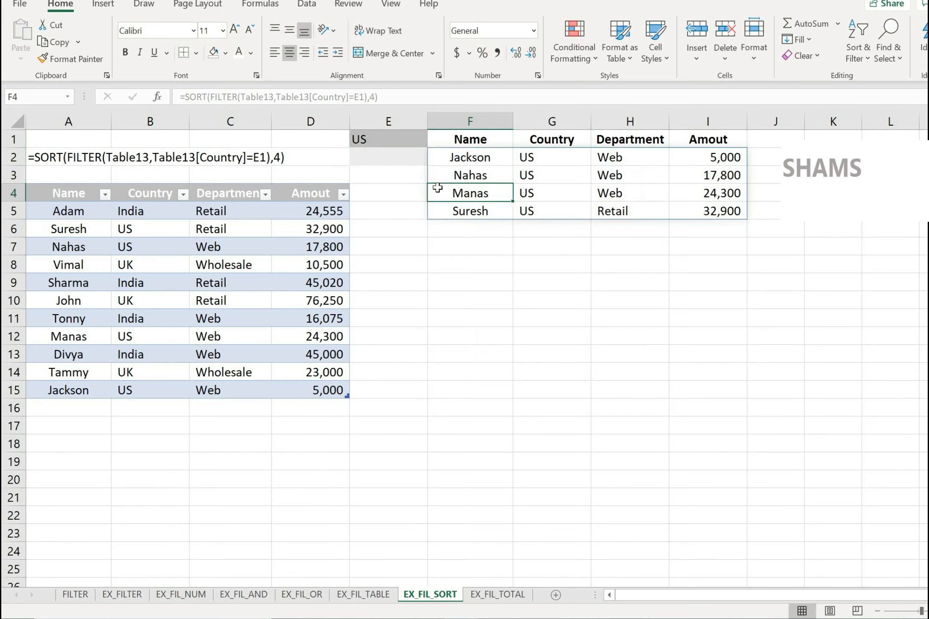
{"action": "left_click", "coordinate": [452, 331]}
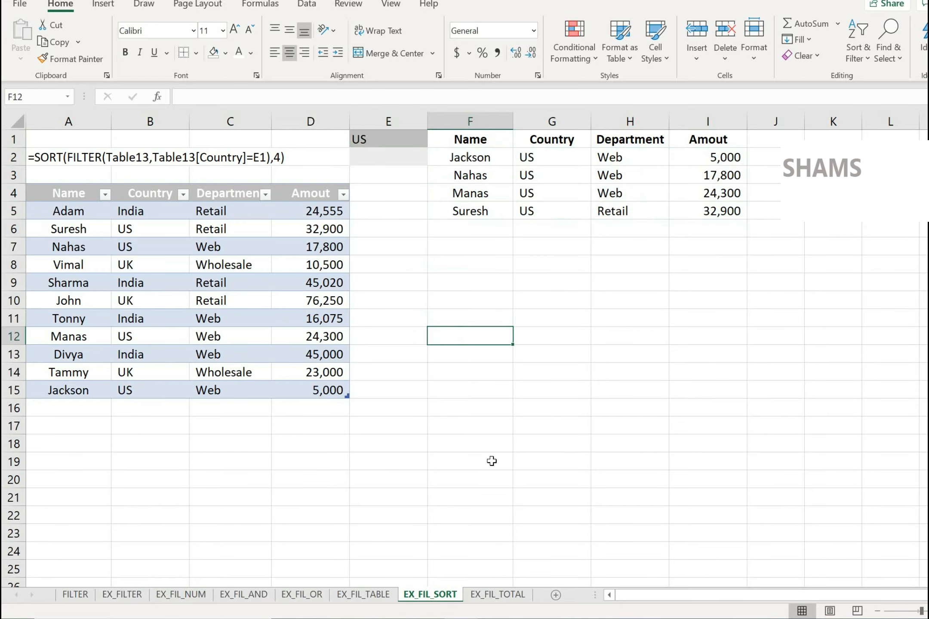
Step: Open the EX_FIL_TOTAL sheet and compare the Total row in the filtered results with row 16 beneath the source data
{"action": "left_click", "coordinate": [494, 595]}
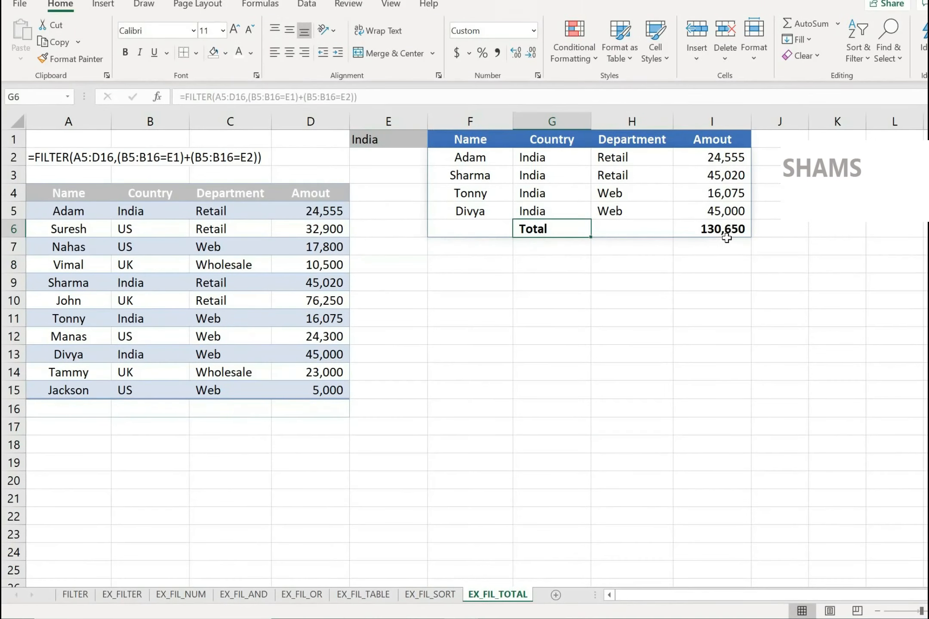
{"action": "left_click", "coordinate": [726, 230]}
{"action": "left_click", "coordinate": [630, 306]}
{"action": "left_click", "coordinate": [559, 230]}
{"action": "left_click", "coordinate": [329, 406]}
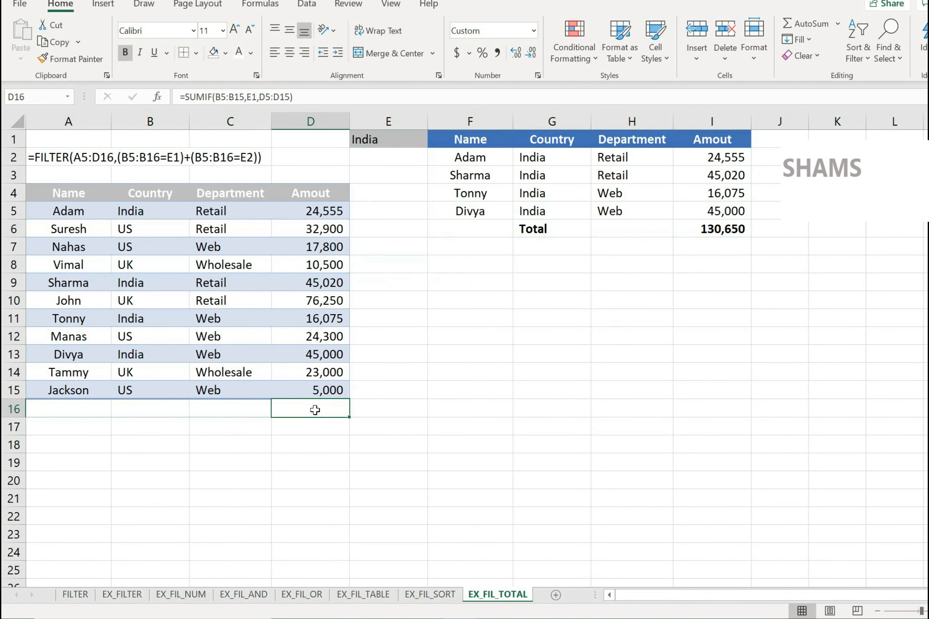
{"action": "left_click", "coordinate": [218, 440]}
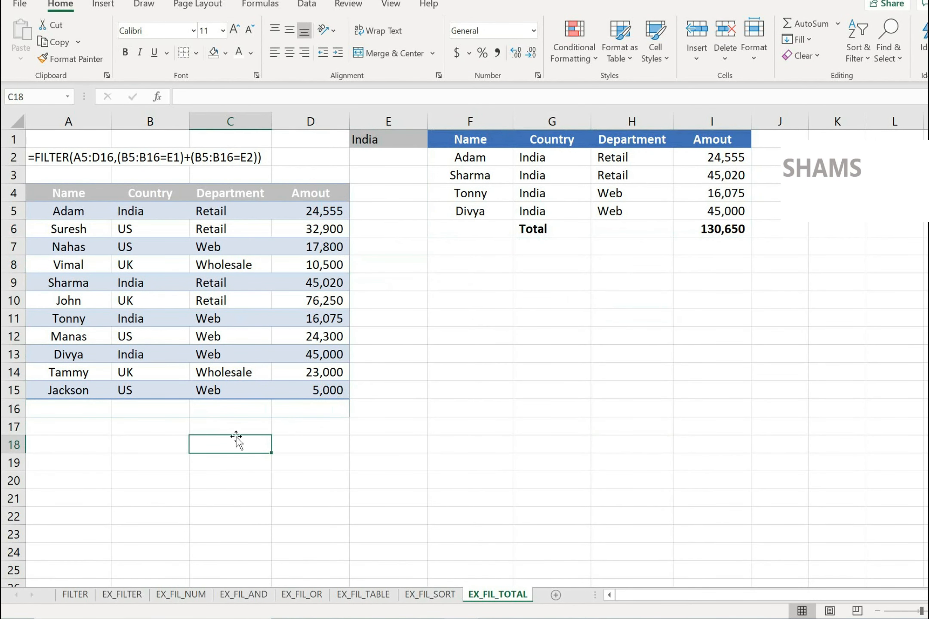
{"action": "left_click", "coordinate": [338, 411]}
{"action": "left_click", "coordinate": [191, 424]}
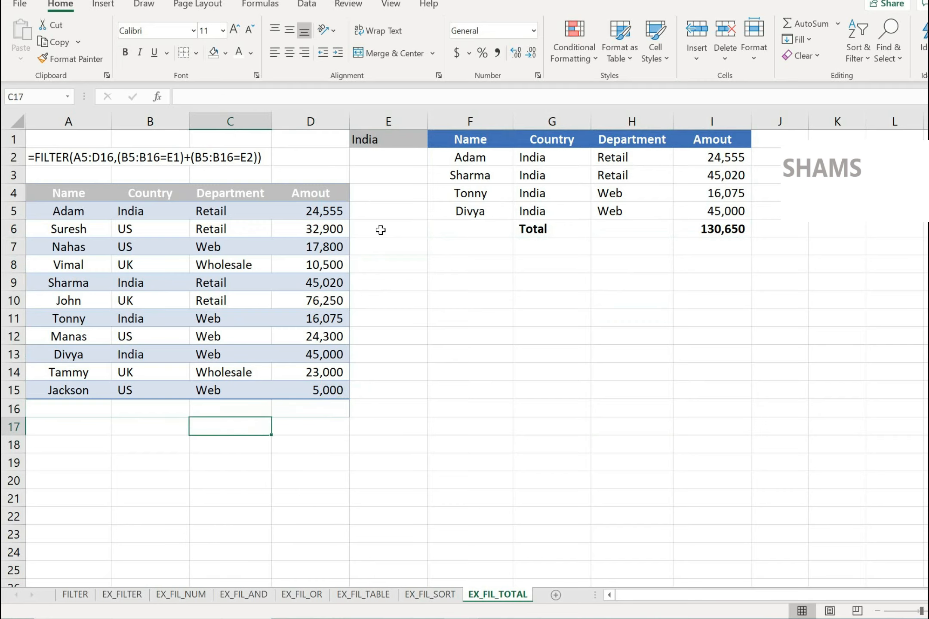
Step: Examine the country criterion in E1 and the formatted result block with its header and Total row in F1:I6
{"action": "left_click", "coordinate": [381, 146]}
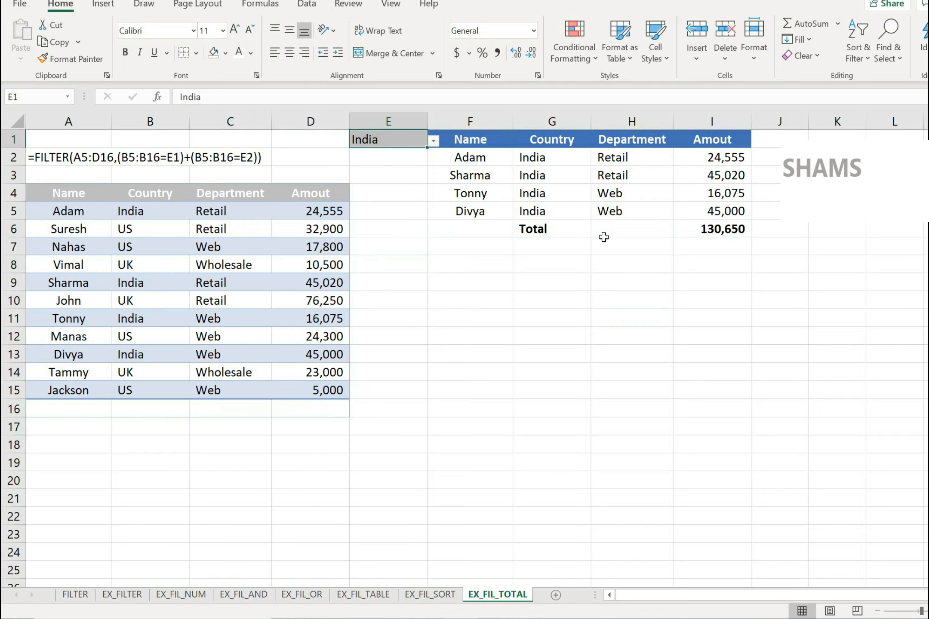
{"action": "left_click_drag", "start_coordinate": [470, 139], "coordinate": [710, 232]}
{"action": "left_click", "coordinate": [559, 298]}
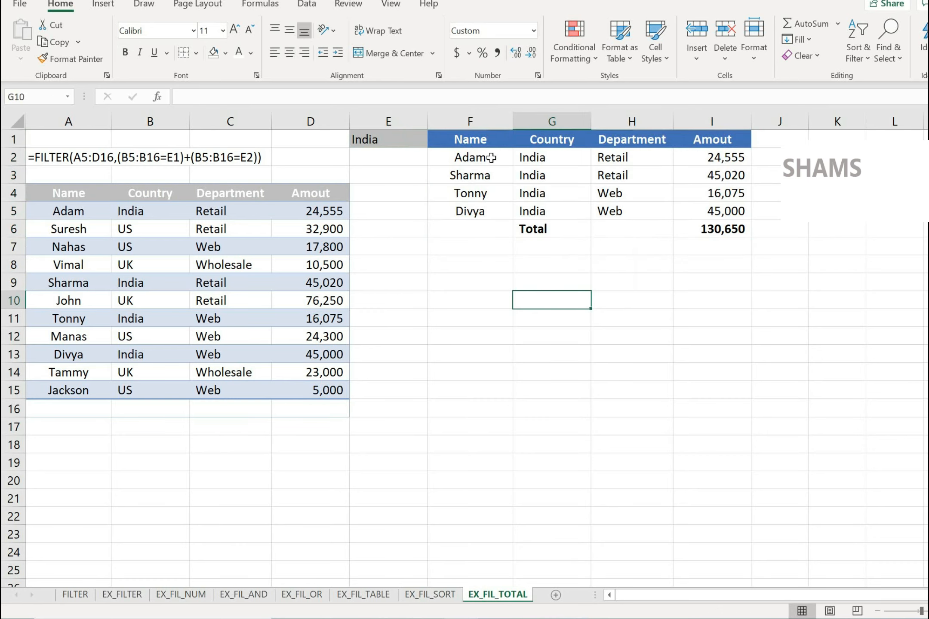
{"action": "left_click", "coordinate": [476, 141]}
{"action": "left_click_drag", "start_coordinate": [477, 141], "coordinate": [667, 246]}
{"action": "left_click", "coordinate": [493, 384]}
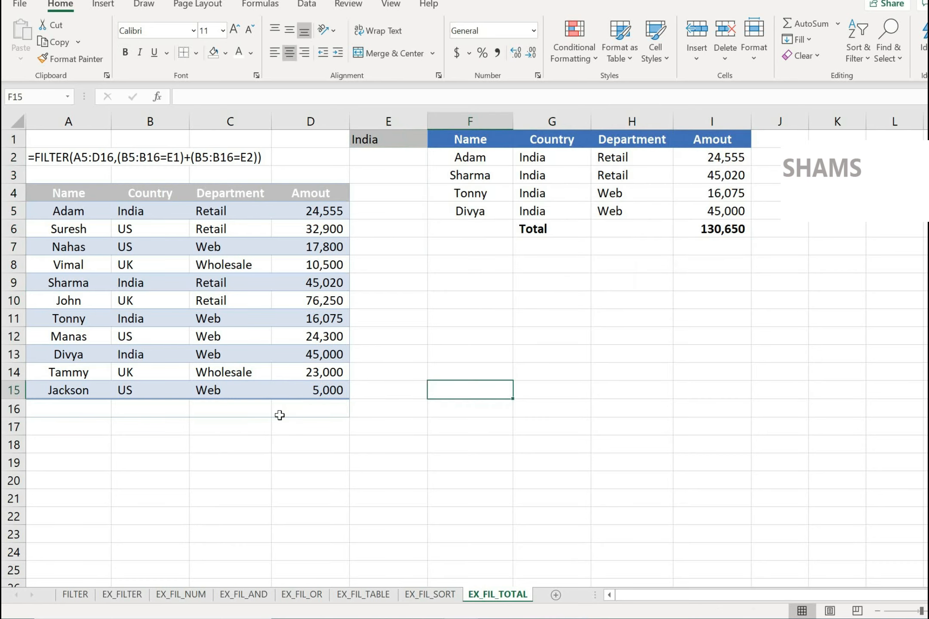
Step: Set the font colour of the hidden total row A16:D16 to Automatic
{"action": "left_click_drag", "start_coordinate": [37, 414], "coordinate": [315, 409]}
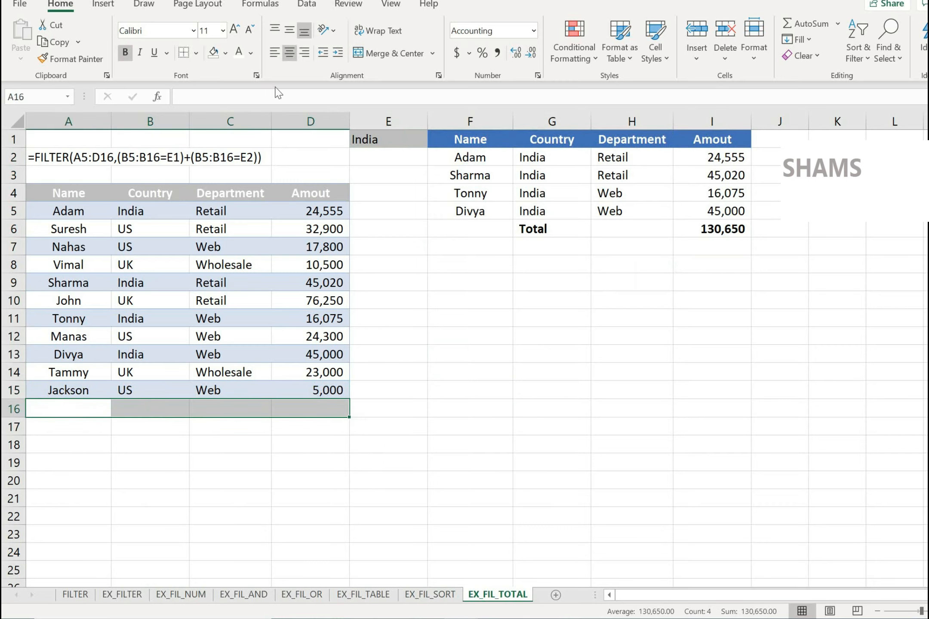
{"action": "left_click", "coordinate": [251, 53]}
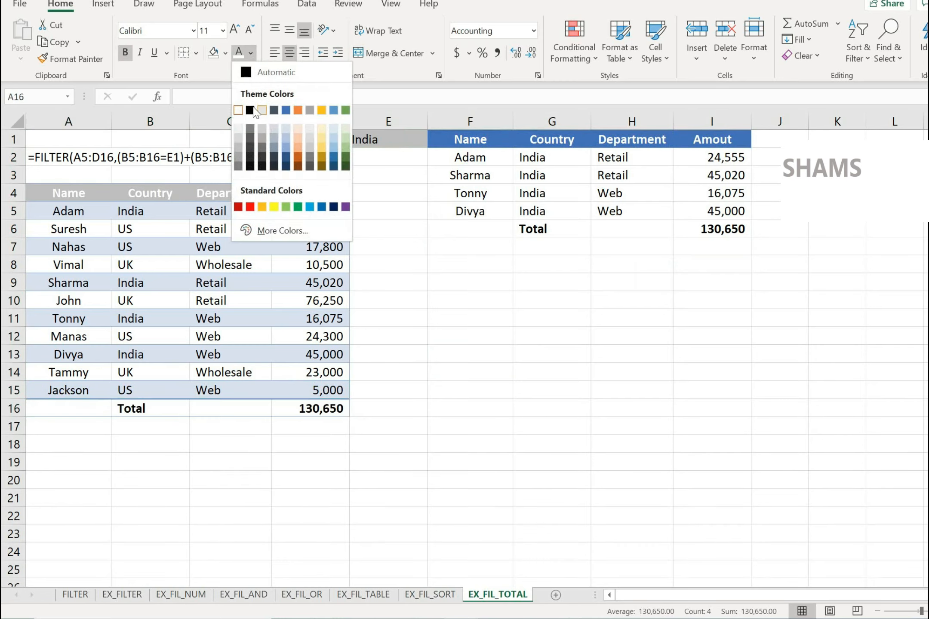
{"action": "left_click", "coordinate": [245, 76]}
{"action": "left_click", "coordinate": [346, 498]}
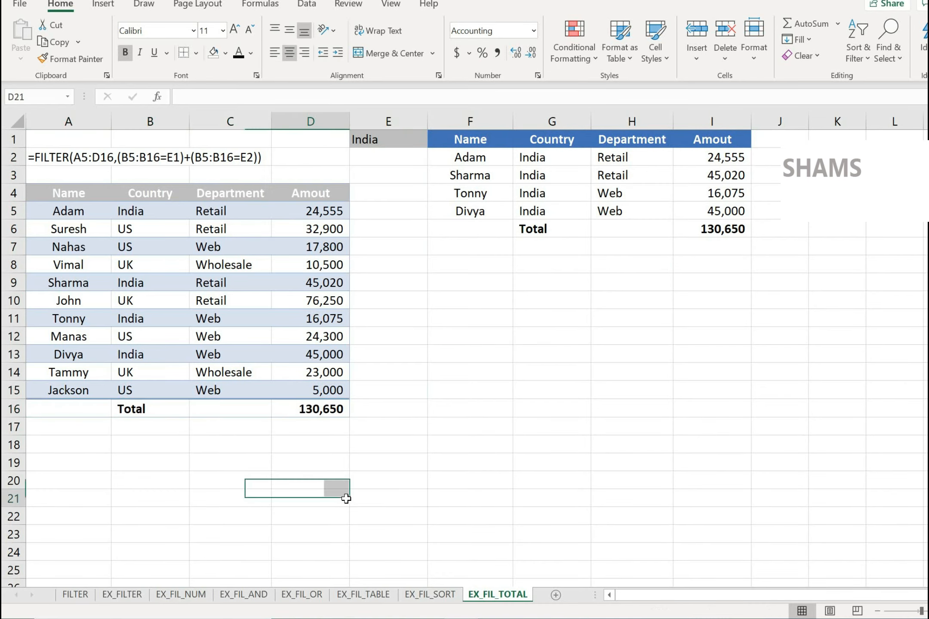
{"action": "left_click", "coordinate": [317, 412]}
{"action": "left_click", "coordinate": [321, 445]}
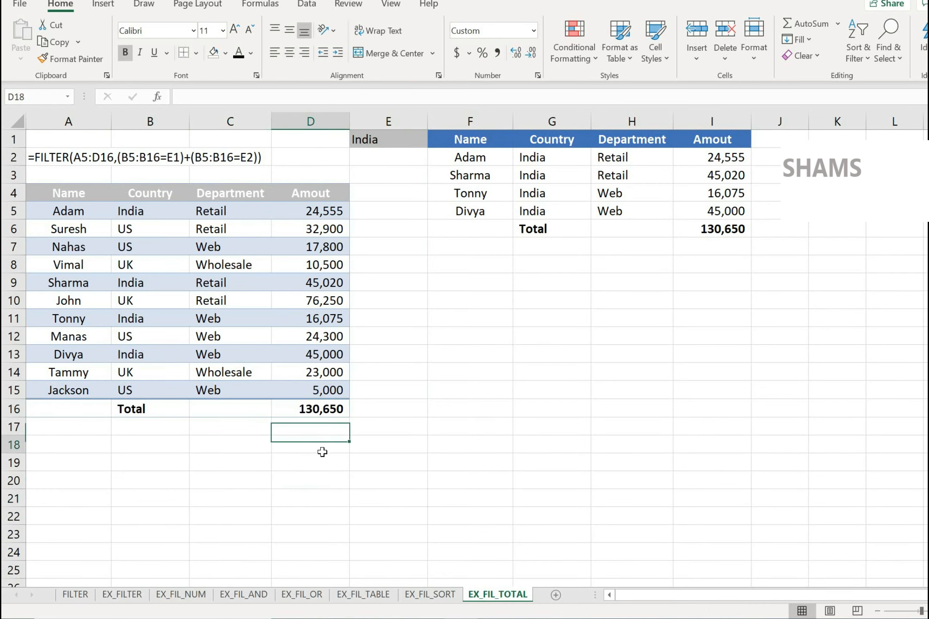
Step: Examine the SUMIF formula in D16 and compare the Total label and amount in row 16 with G6 and I6
{"action": "left_click", "coordinate": [306, 409]}
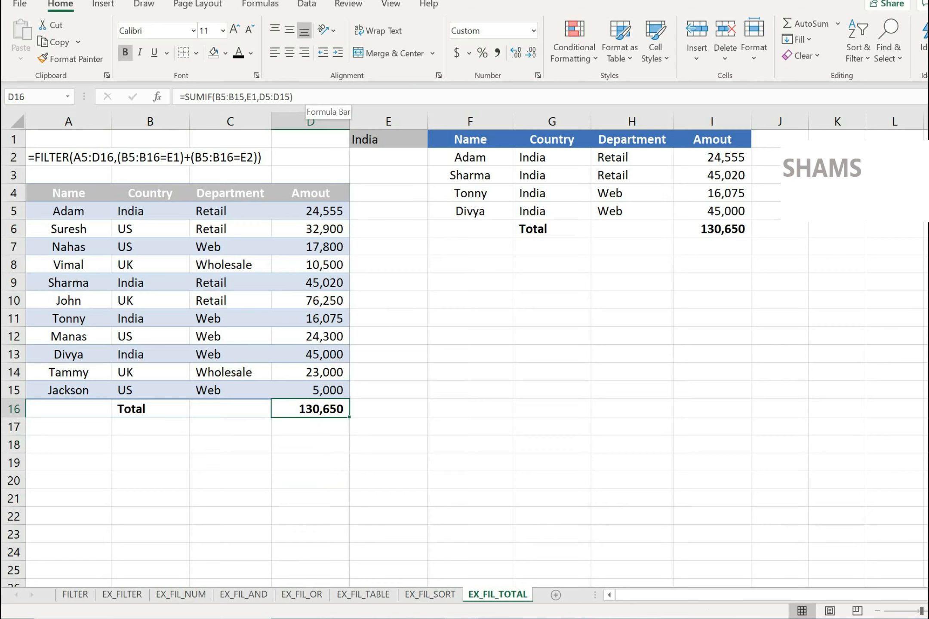
{"action": "left_click", "coordinate": [306, 97]}
{"action": "key", "text": "Escape"}
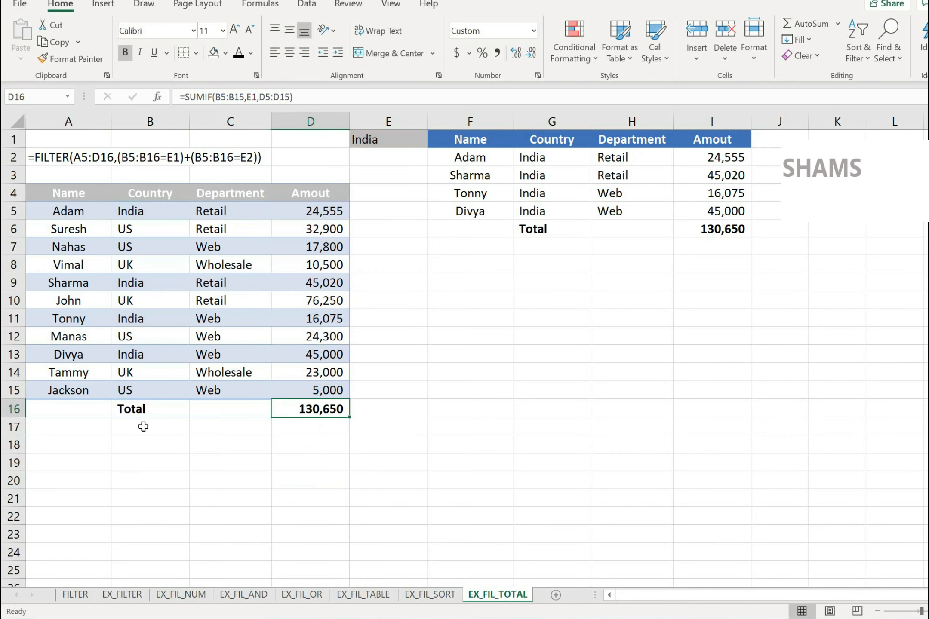
{"action": "left_click", "coordinate": [144, 409]}
{"action": "left_click", "coordinate": [559, 229]}
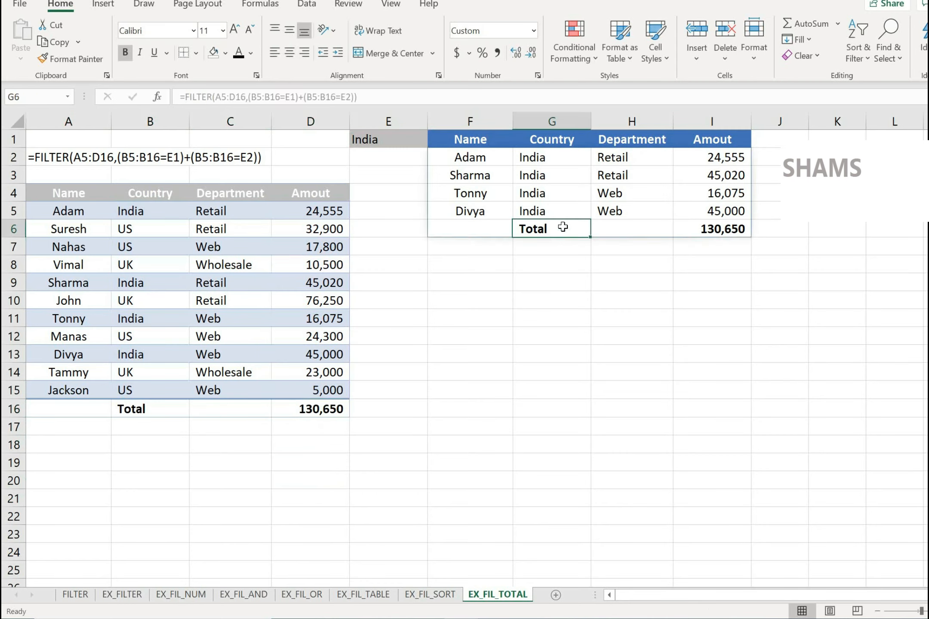
{"action": "left_click", "coordinate": [717, 244]}
{"action": "left_click", "coordinate": [714, 229]}
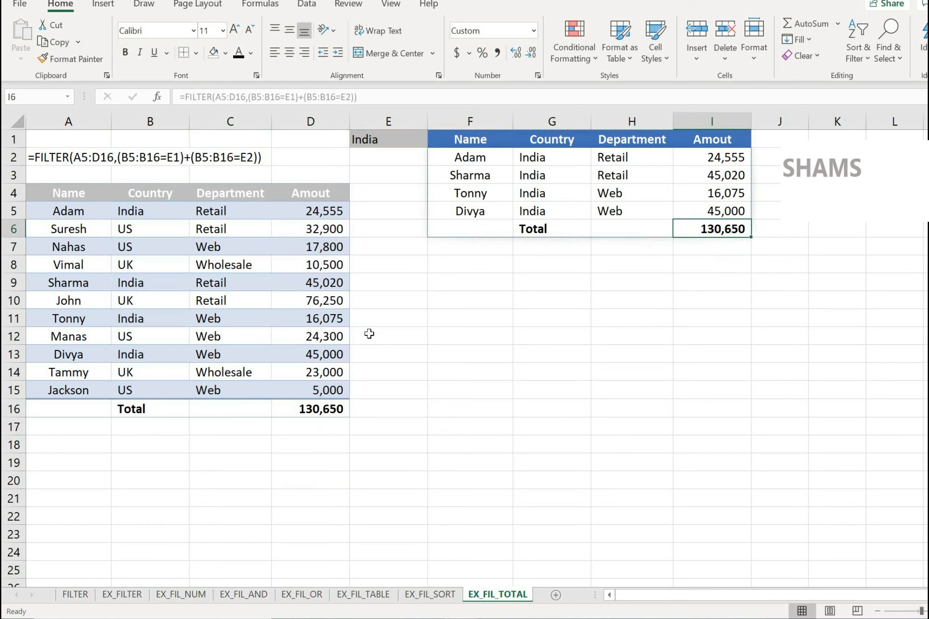
Step: Set the country criterion in E1 to US and check the Total row in F6:I6
{"action": "left_click", "coordinate": [377, 143]}
{"action": "left_click", "coordinate": [432, 141]}
{"action": "left_click", "coordinate": [381, 168]}
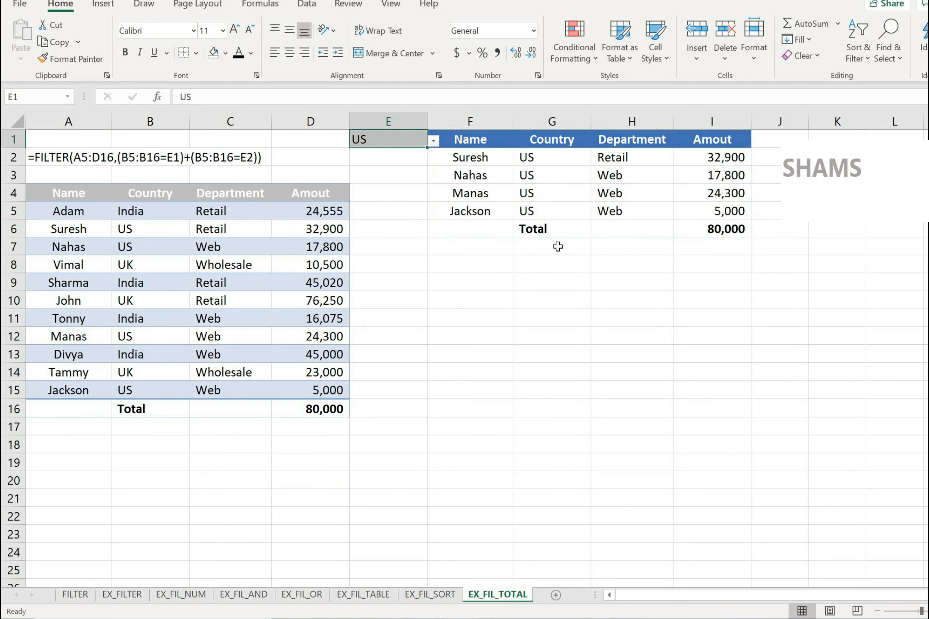
{"action": "left_click_drag", "start_coordinate": [479, 230], "coordinate": [697, 232]}
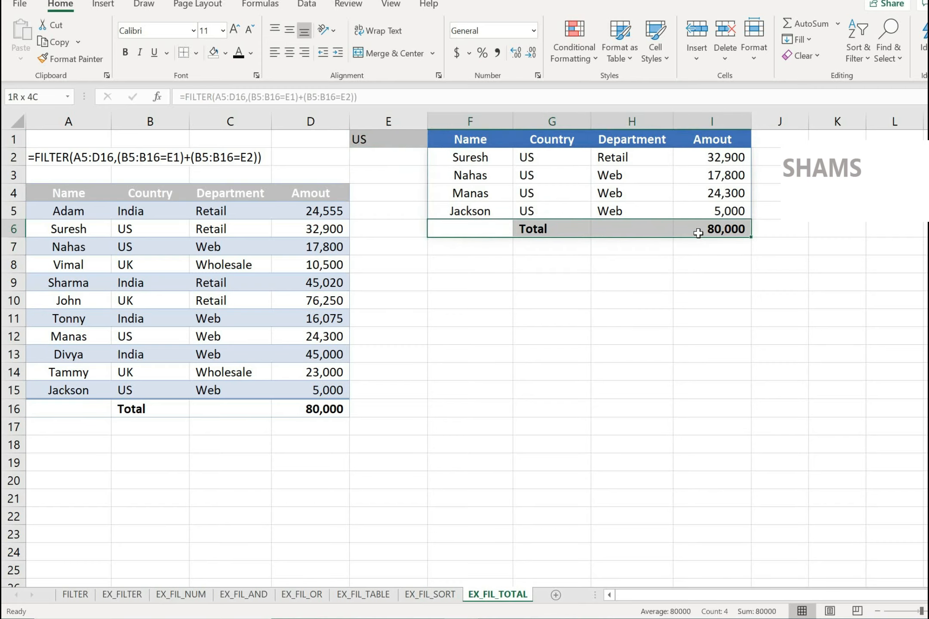
{"action": "left_click", "coordinate": [669, 299]}
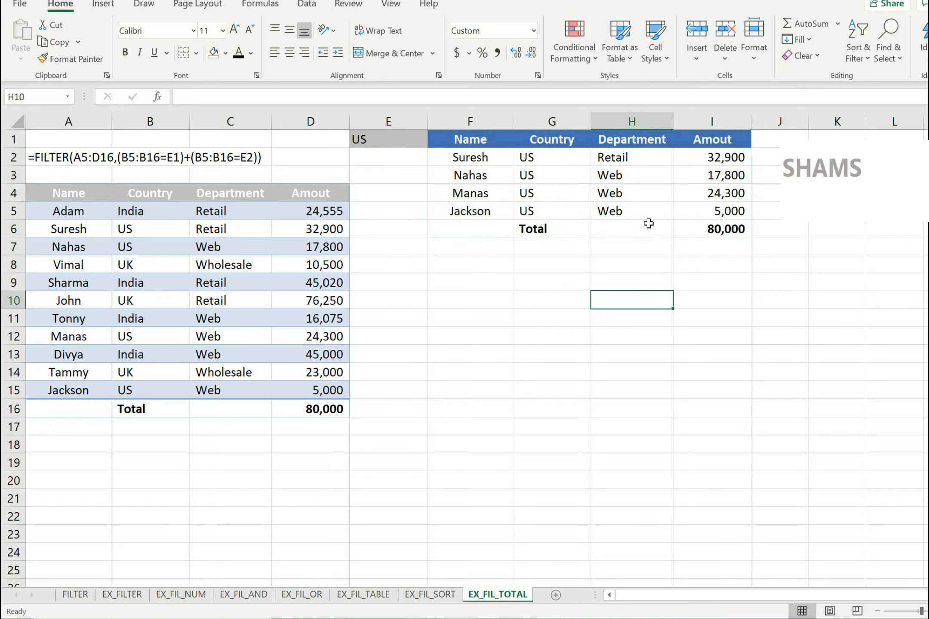
Step: Look at the Equal To conditional formatting rule for the total amount in I6 without applying it
{"action": "left_click", "coordinate": [714, 225]}
{"action": "left_click", "coordinate": [574, 49]}
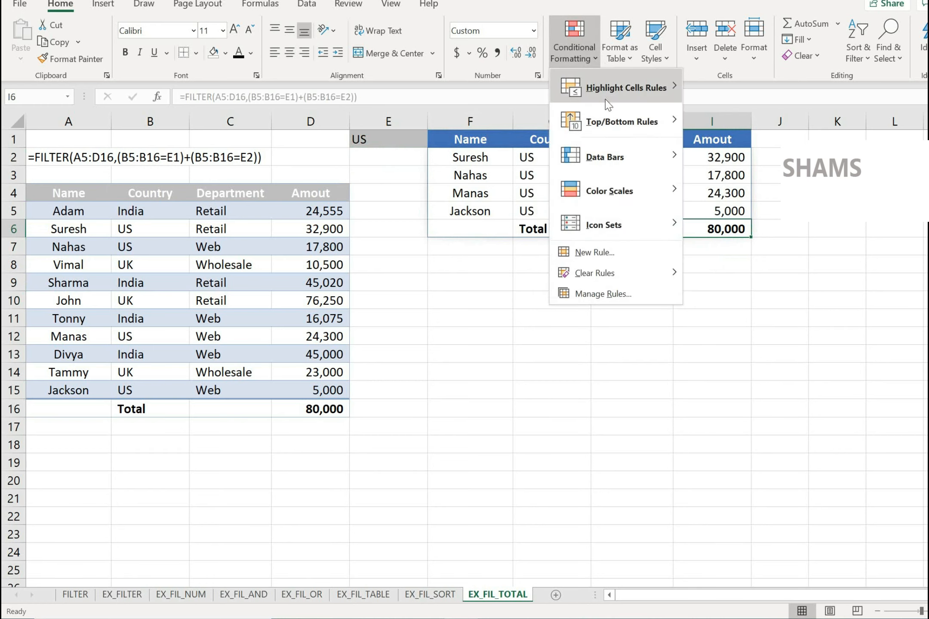
{"action": "mouse_move", "coordinate": [640, 95]}
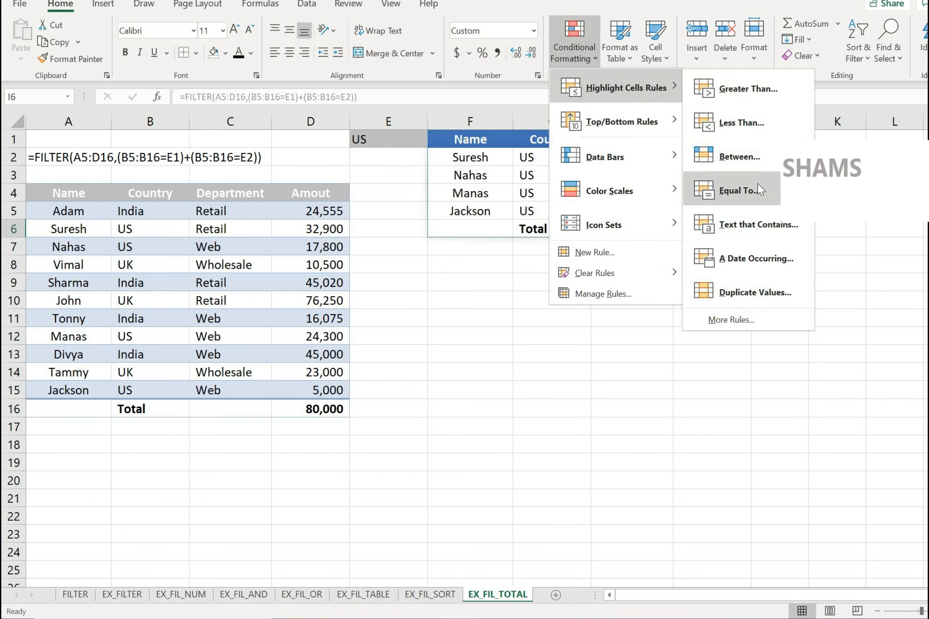
{"action": "left_click", "coordinate": [749, 197]}
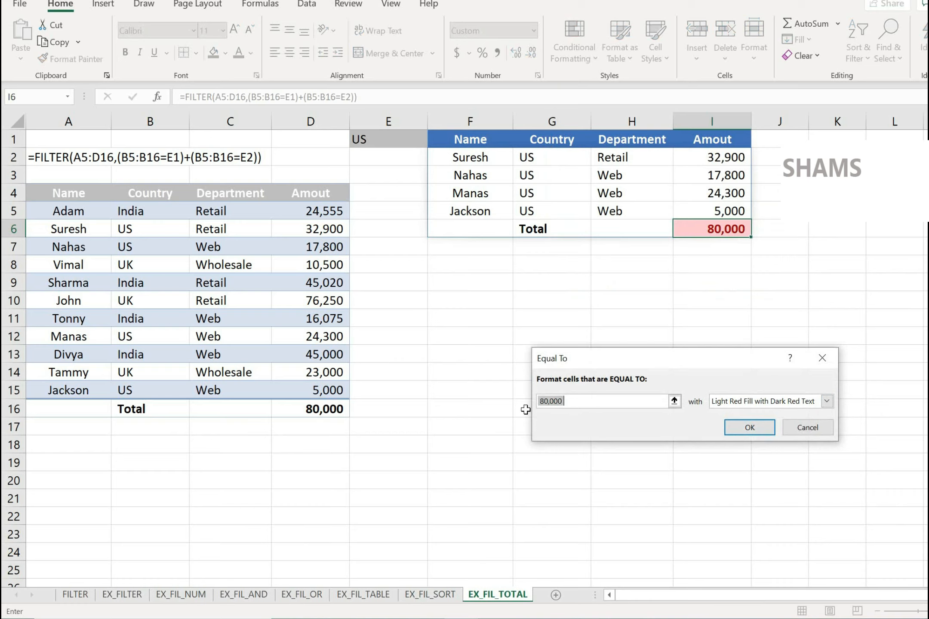
{"action": "left_click", "coordinate": [807, 427]}
{"action": "key", "text": "Down"}
{"action": "key", "text": "Down"}
{"action": "key", "text": "Down"}
{"action": "key", "text": "Down"}
Step: Look at the Text That Contains conditional formatting rule for the Total label in G6 without applying it, and review G6:I6
{"action": "left_click", "coordinate": [543, 235]}
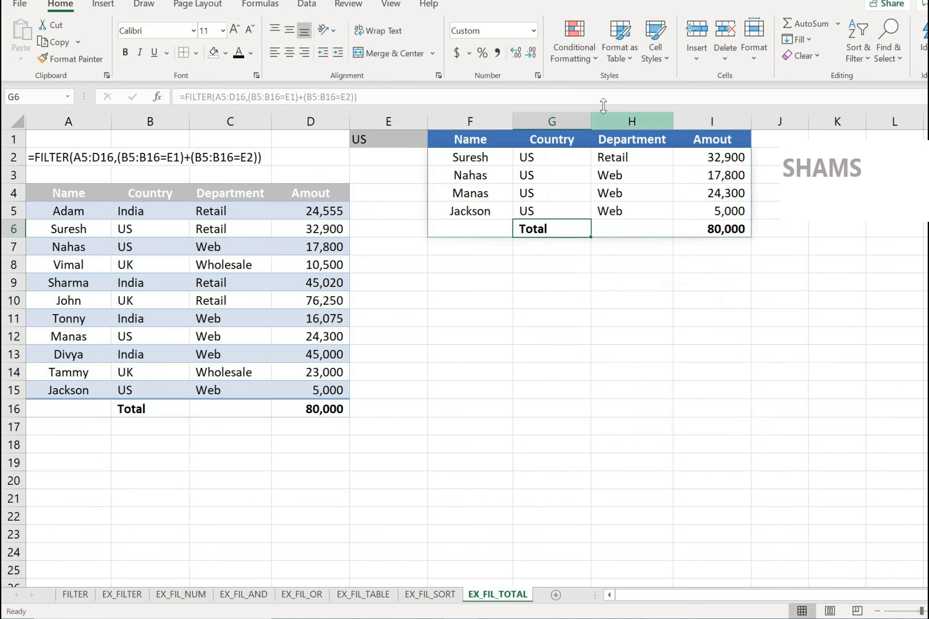
{"action": "left_click", "coordinate": [585, 62]}
{"action": "mouse_move", "coordinate": [641, 92]}
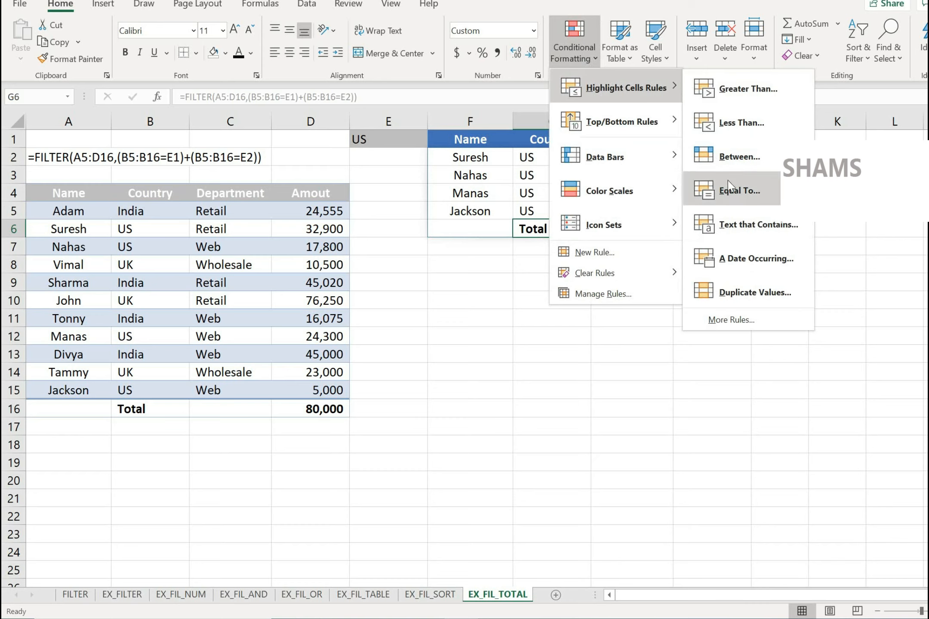
{"action": "left_click", "coordinate": [756, 228]}
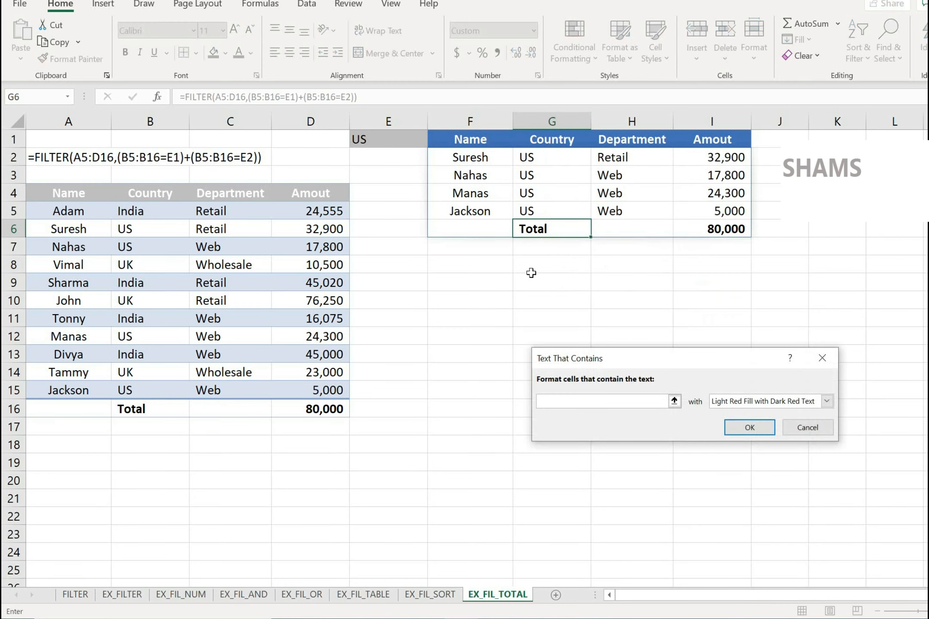
{"action": "key", "text": "Escape"}
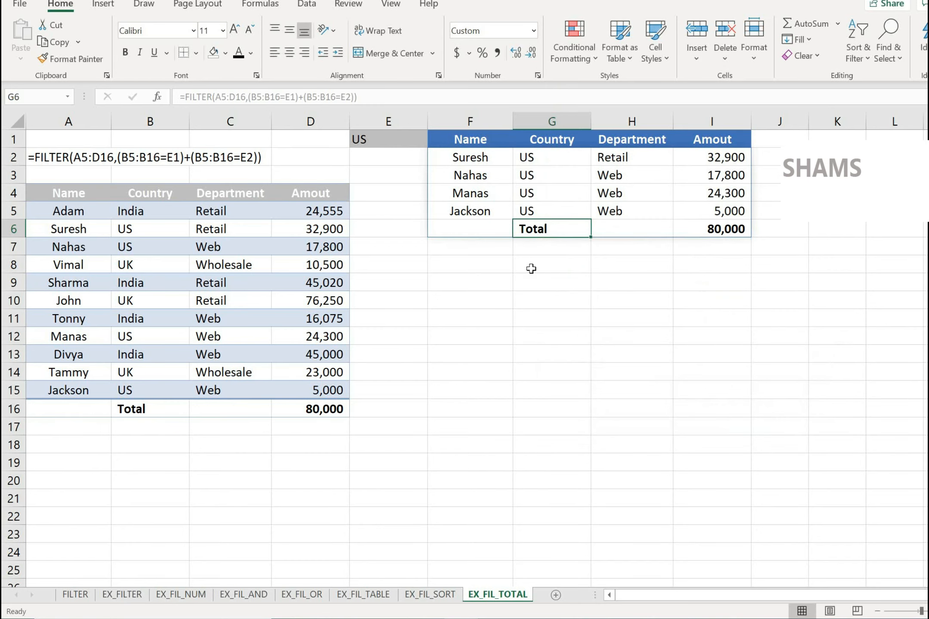
{"action": "left_click", "coordinate": [663, 260]}
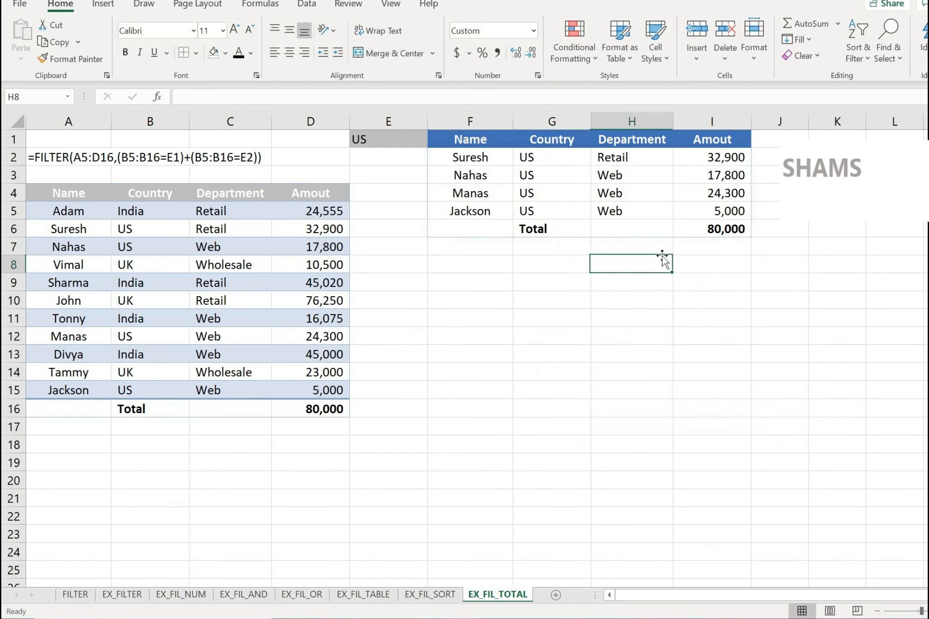
{"action": "left_click_drag", "start_coordinate": [549, 228], "coordinate": [704, 230]}
{"action": "left_click", "coordinate": [632, 299]}
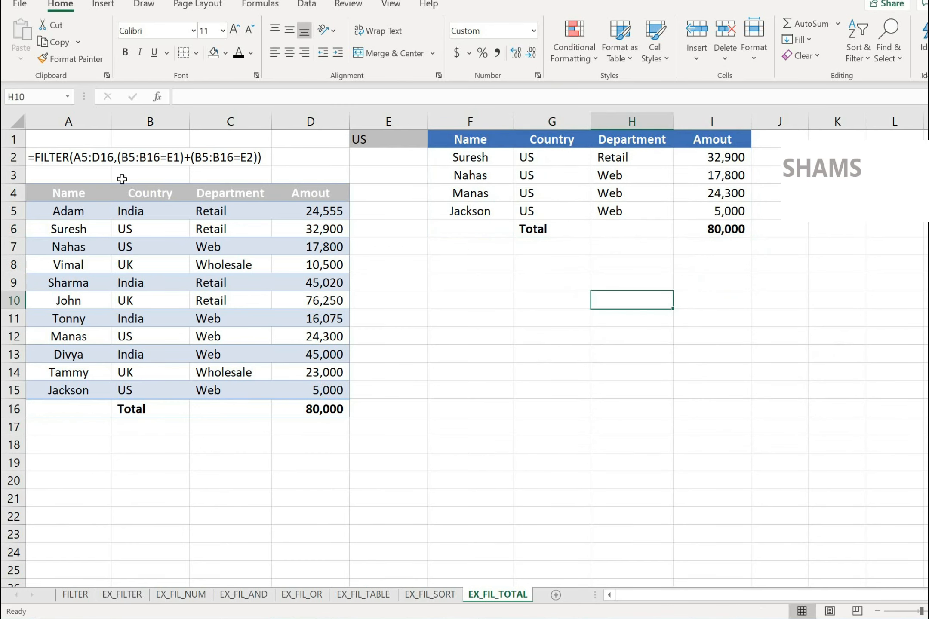
Step: Examine the formula text in A2 and compare the blank cells F6 and H6 with their source cells A16 and C16
{"action": "left_click", "coordinate": [38, 157]}
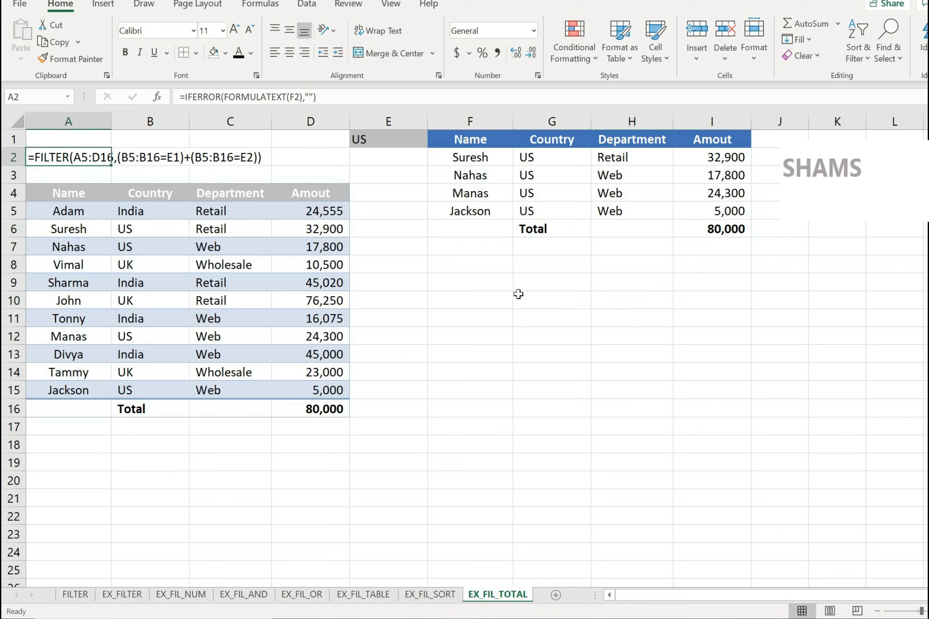
{"action": "left_click", "coordinate": [486, 229]}
{"action": "left_click", "coordinate": [635, 229]}
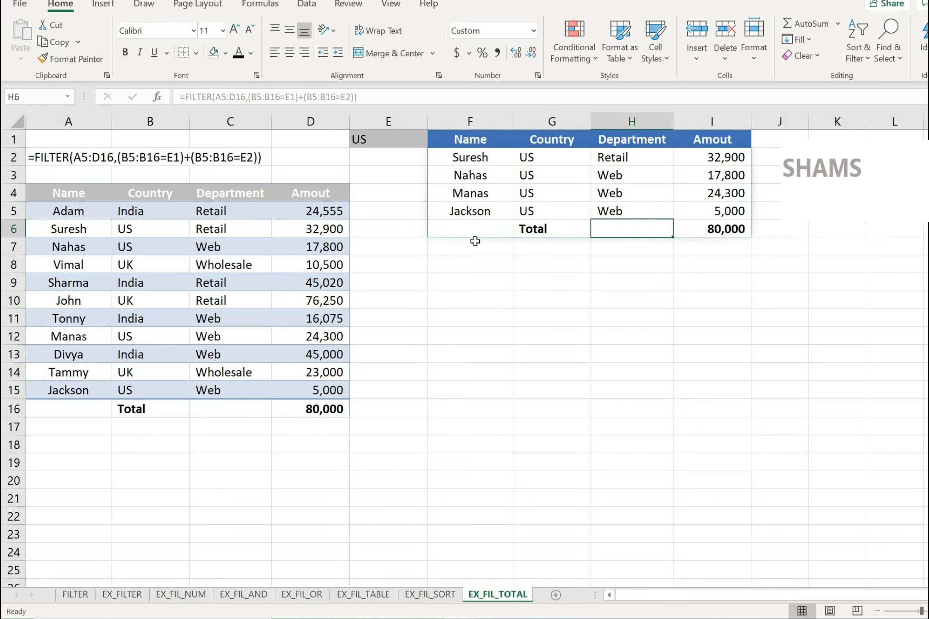
{"action": "left_click", "coordinate": [474, 227]}
{"action": "left_click", "coordinate": [207, 410]}
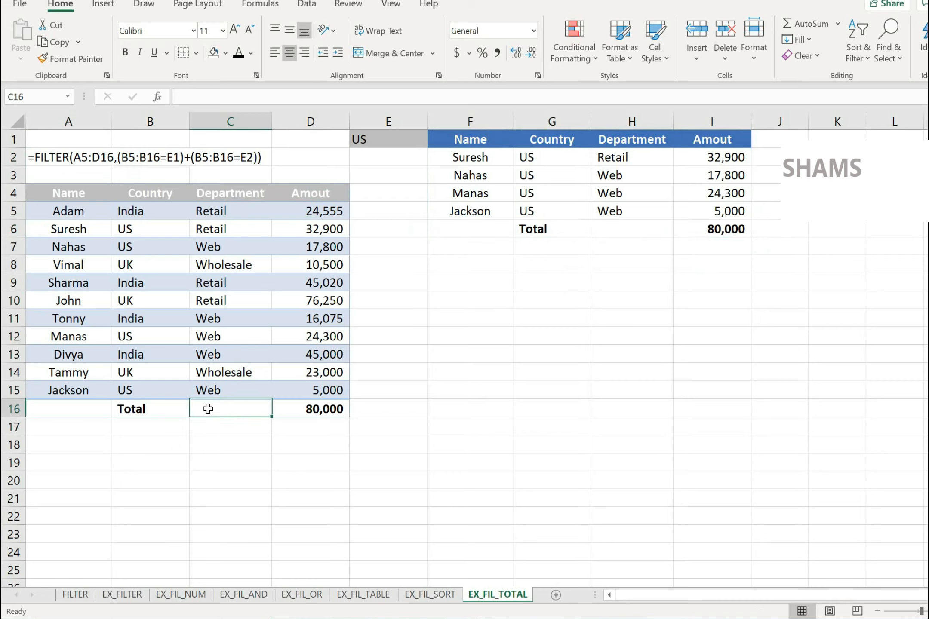
{"action": "left_click", "coordinate": [91, 413]}
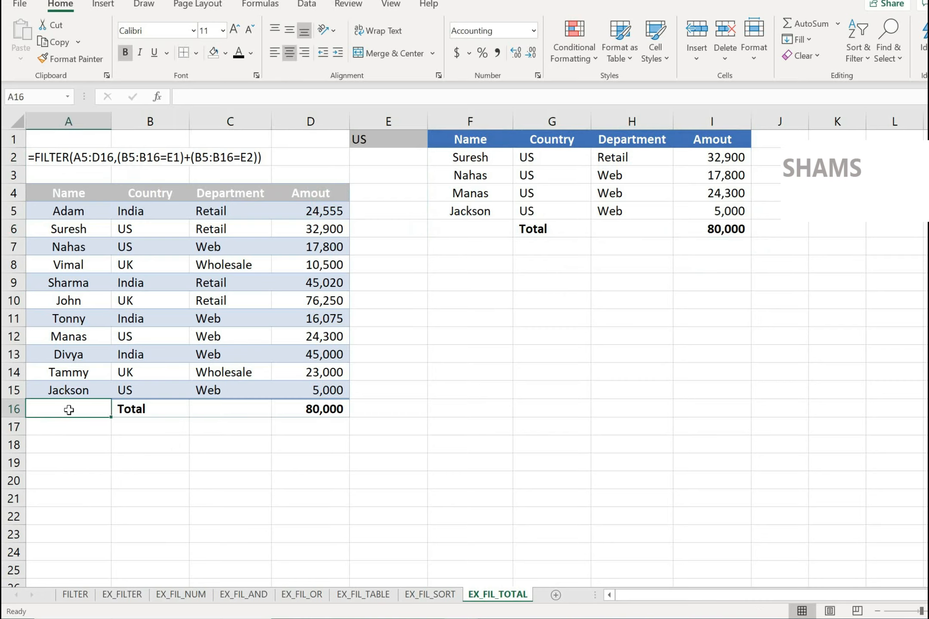
{"action": "left_click", "coordinate": [222, 411]}
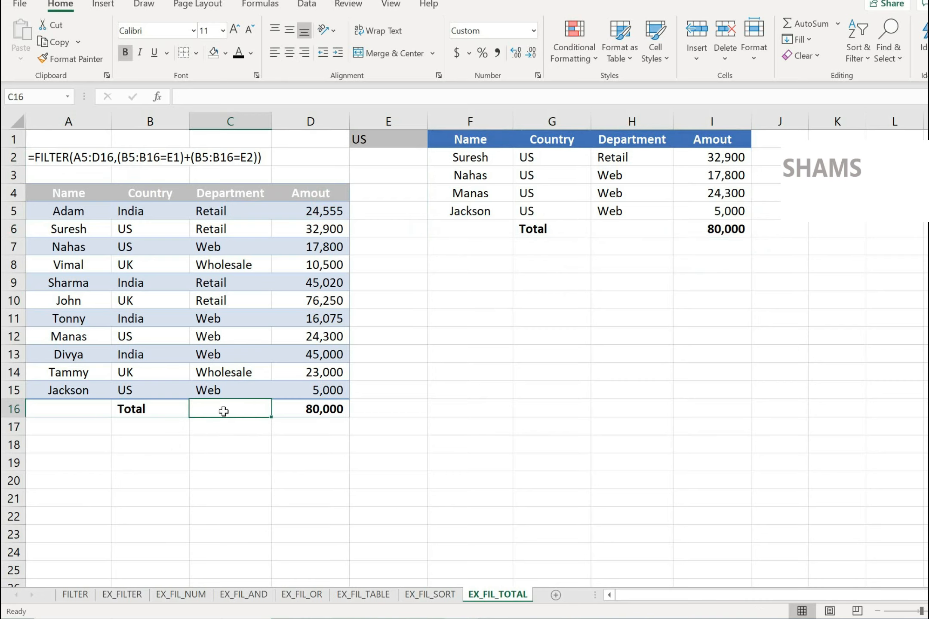
Step: Clear A16 to test its effect on F6, and enter a single space in A16 again
{"action": "left_click", "coordinate": [91, 408]}
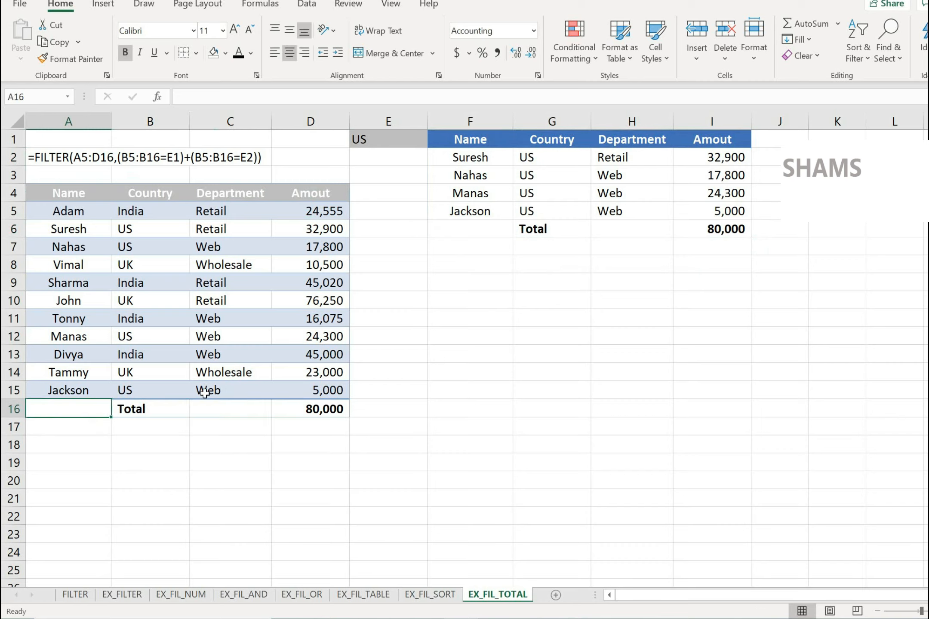
{"action": "key", "text": "Delete"}
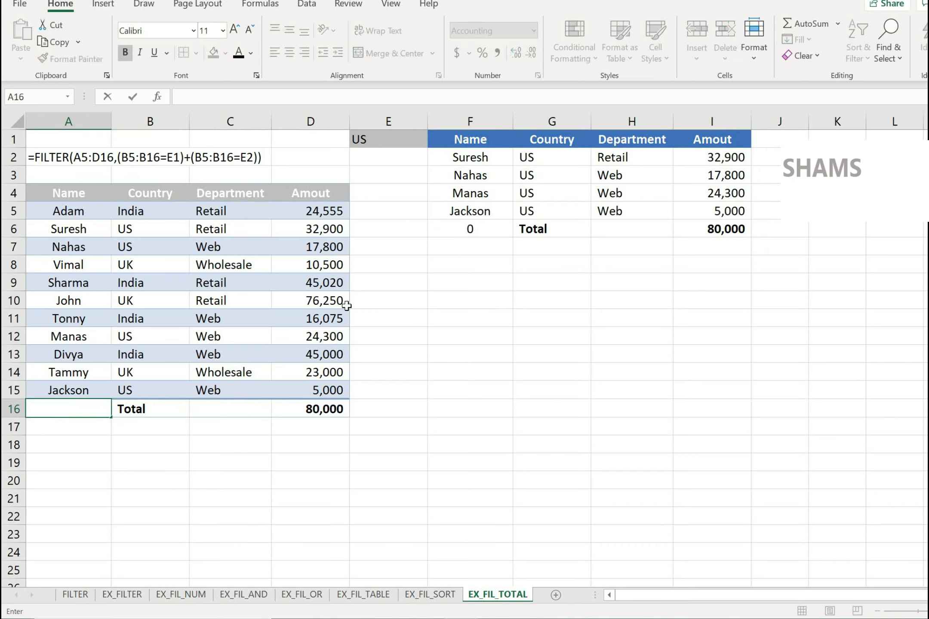
{"action": "key", "text": "Return"}
{"action": "left_click", "coordinate": [297, 406]}
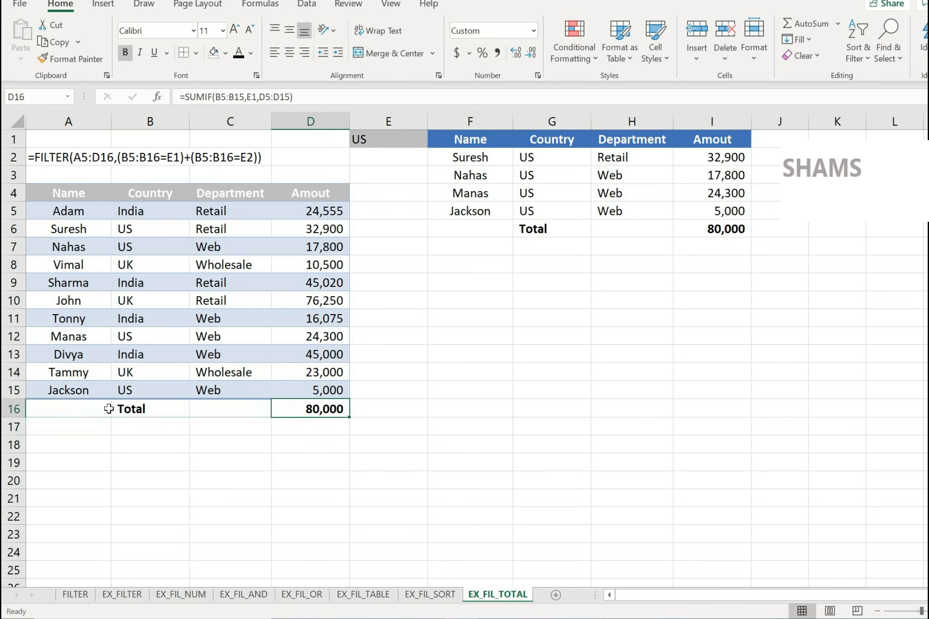
Step: Hide the total row A16:D16 by setting its font colour to the white theme colour
{"action": "left_click_drag", "start_coordinate": [101, 409], "coordinate": [304, 400]}
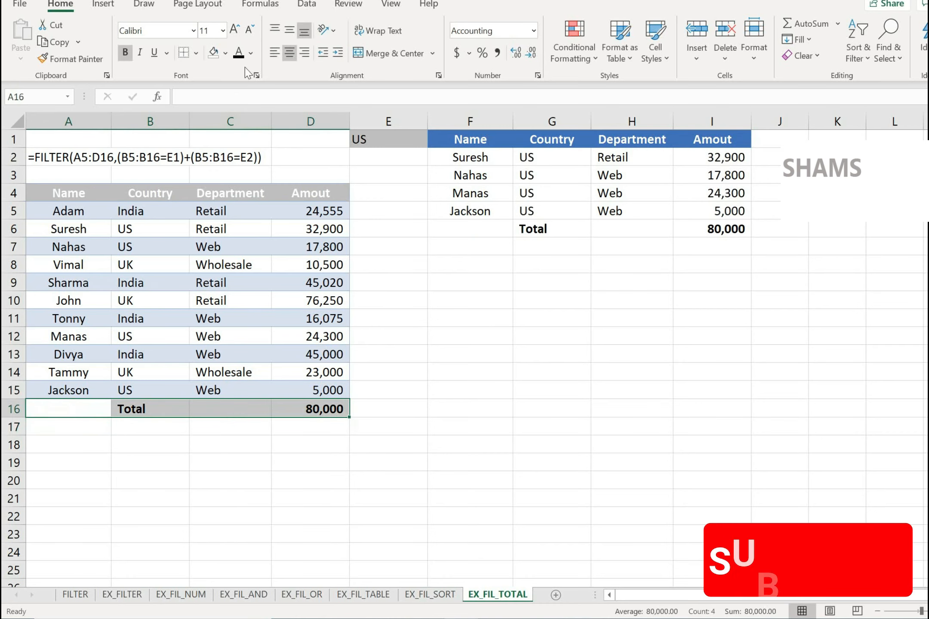
{"action": "left_click", "coordinate": [251, 53]}
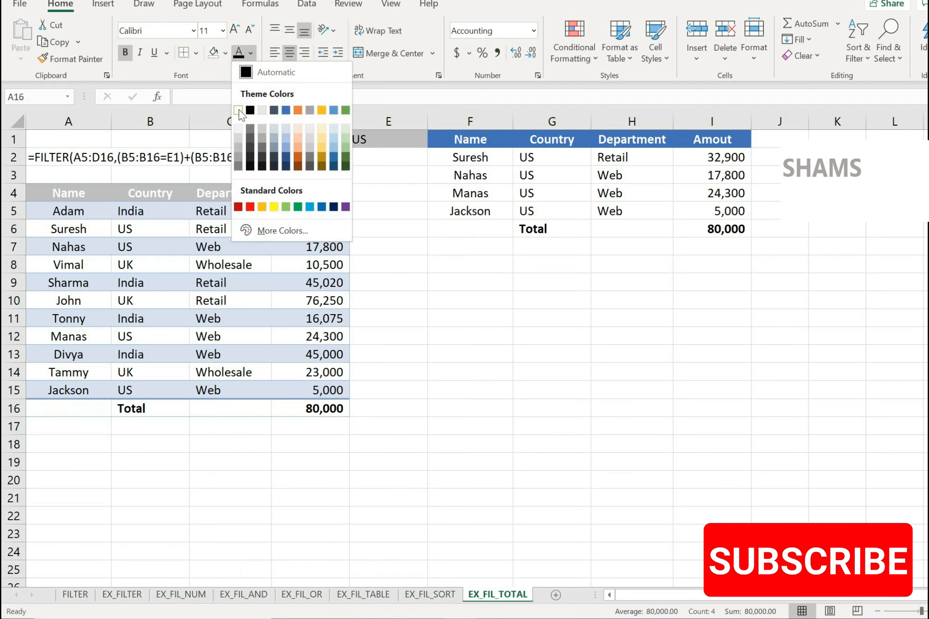
{"action": "left_click", "coordinate": [239, 111]}
{"action": "left_click", "coordinate": [388, 394]}
{"action": "left_click", "coordinate": [275, 466]}
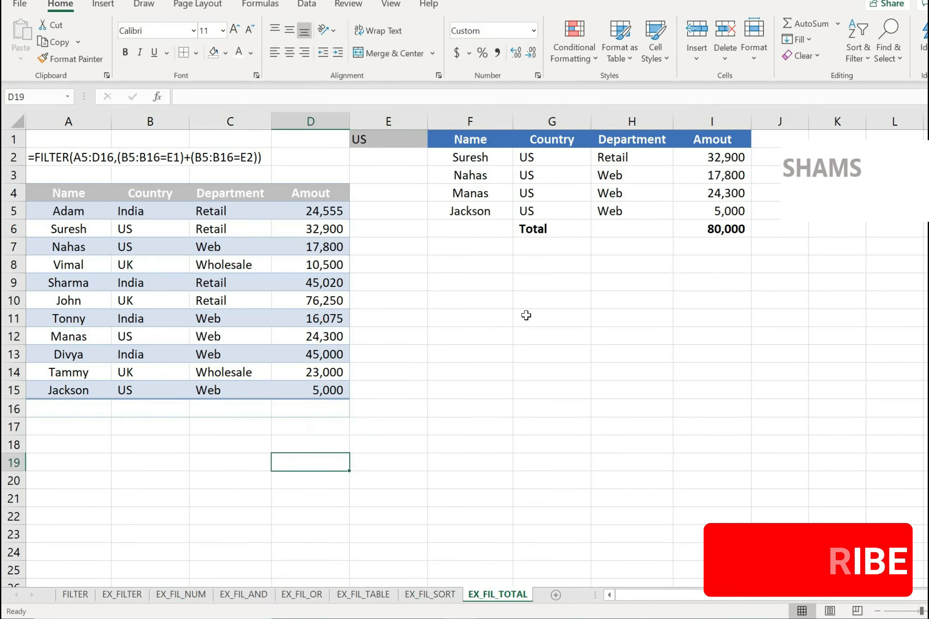
Step: Compare the hidden source row 16 with the Total label and amount in G6:I6 of the filtered results
{"action": "left_click", "coordinate": [526, 315]}
{"action": "left_click_drag", "start_coordinate": [96, 413], "coordinate": [296, 244]}
{"action": "left_click", "coordinate": [282, 359]}
{"action": "left_click", "coordinate": [666, 218]}
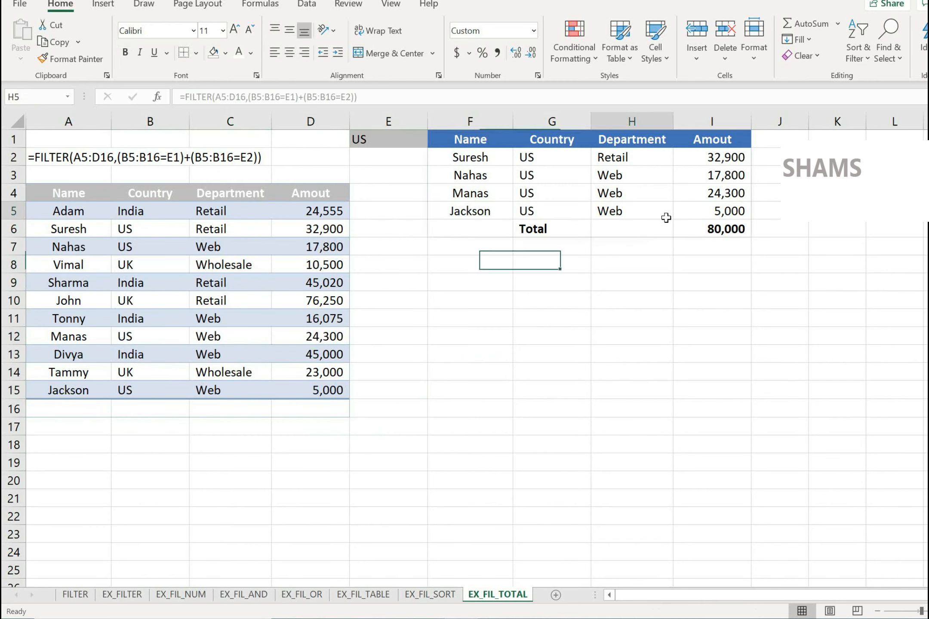
{"action": "left_click", "coordinate": [564, 230]}
{"action": "left_click", "coordinate": [709, 230]}
{"action": "left_click", "coordinate": [645, 316]}
{"action": "left_click", "coordinate": [596, 230]}
Step: Set the country criterion in E1 to India and check the filtered block F1:I6 with its Total row
{"action": "left_click", "coordinate": [400, 142]}
{"action": "left_click", "coordinate": [434, 141]}
{"action": "left_click", "coordinate": [378, 152]}
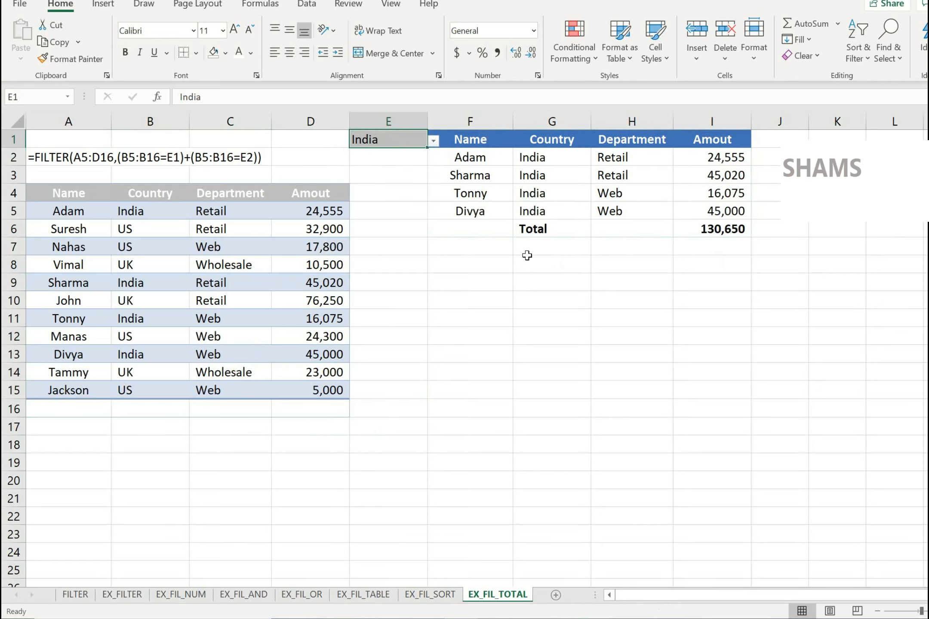
{"action": "left_click_drag", "start_coordinate": [457, 225], "coordinate": [710, 140]}
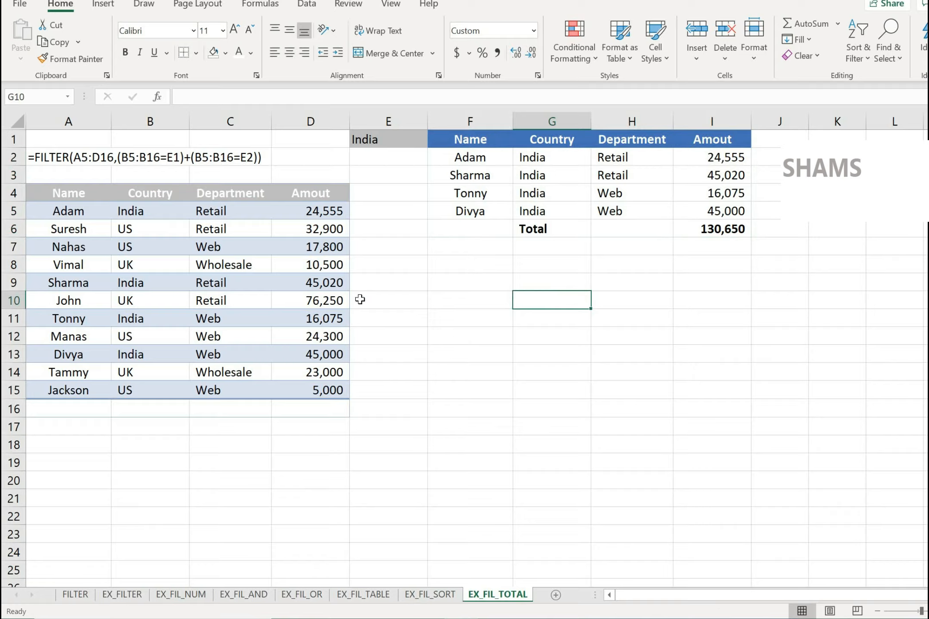